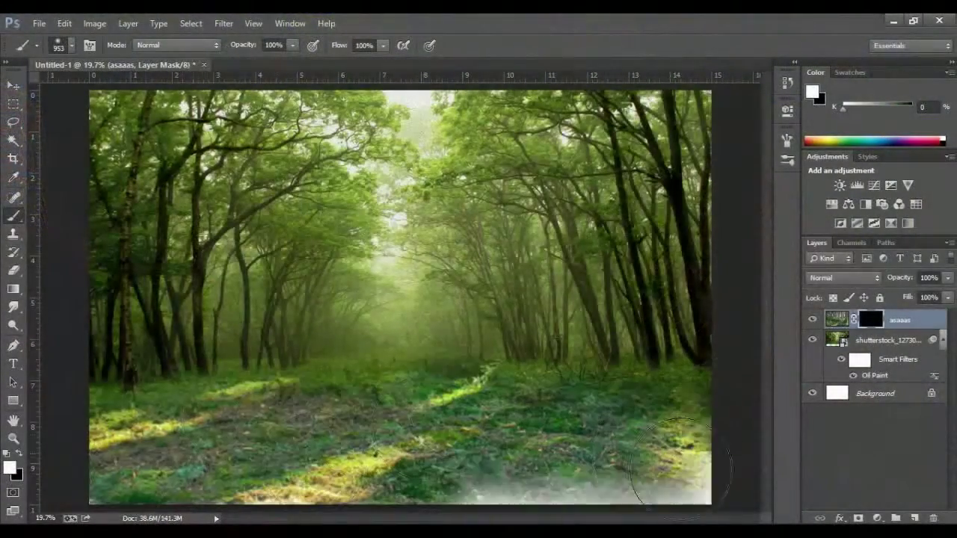
Step: Rasterize the forest photo layer and create a Gaussian-blurred duplicate of it
{"action": "right_click", "coordinate": [879, 341]}
{"action": "left_click", "coordinate": [748, 227]}
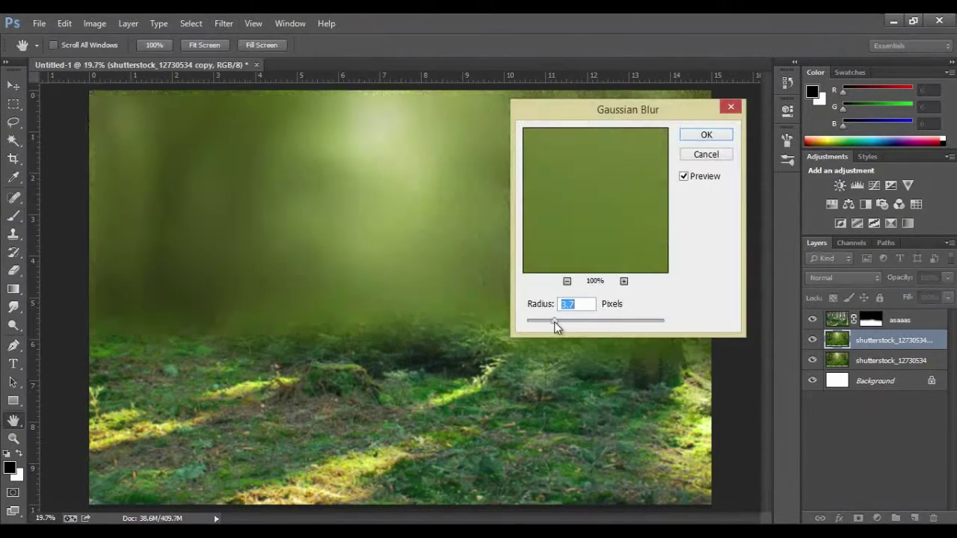
{"action": "left_click_drag", "start_coordinate": [553, 324], "coordinate": [590, 324]}
{"action": "key", "text": "Return"}
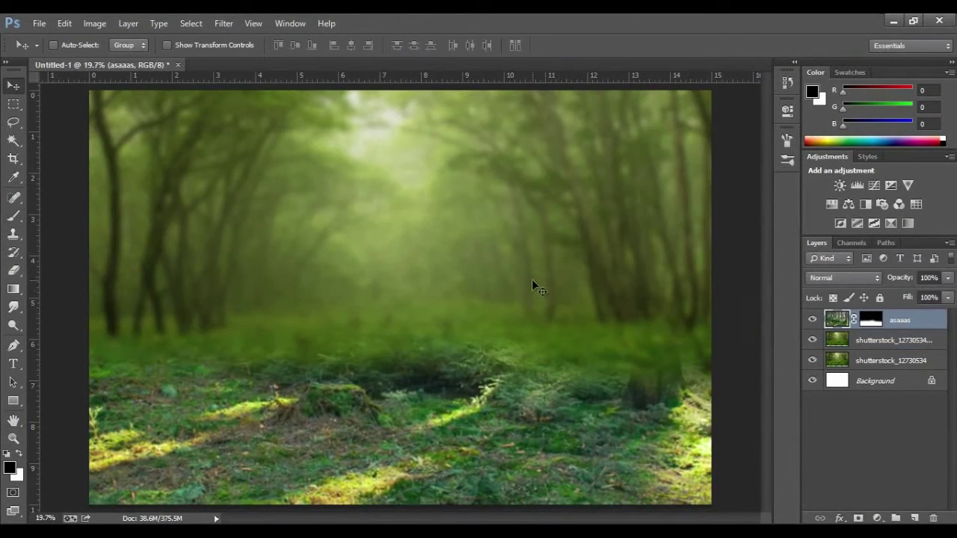
Step: Add a Curves layer that darkens the forest, with its mask revealing the bright centre
{"action": "left_click", "coordinate": [877, 518]}
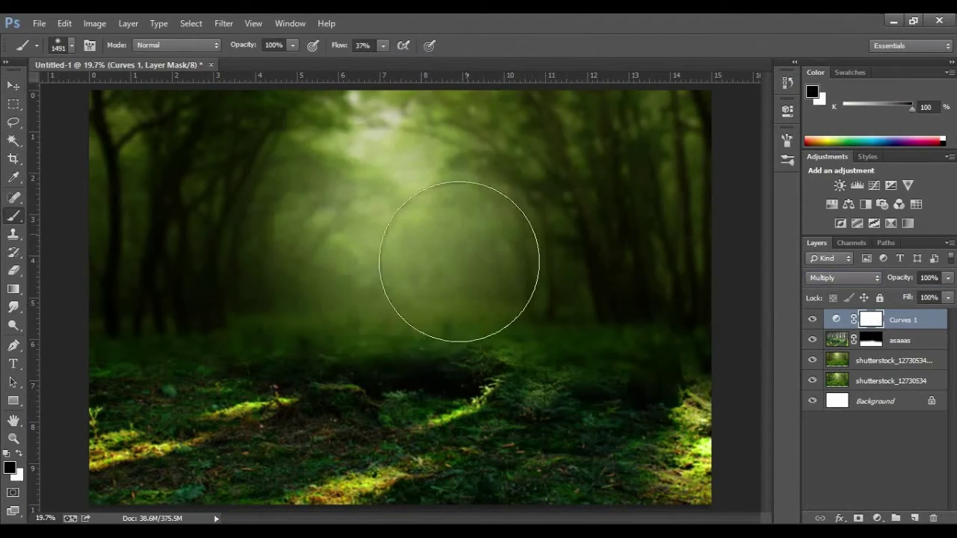
{"action": "left_click_drag", "start_coordinate": [460, 262], "coordinate": [453, 303]}
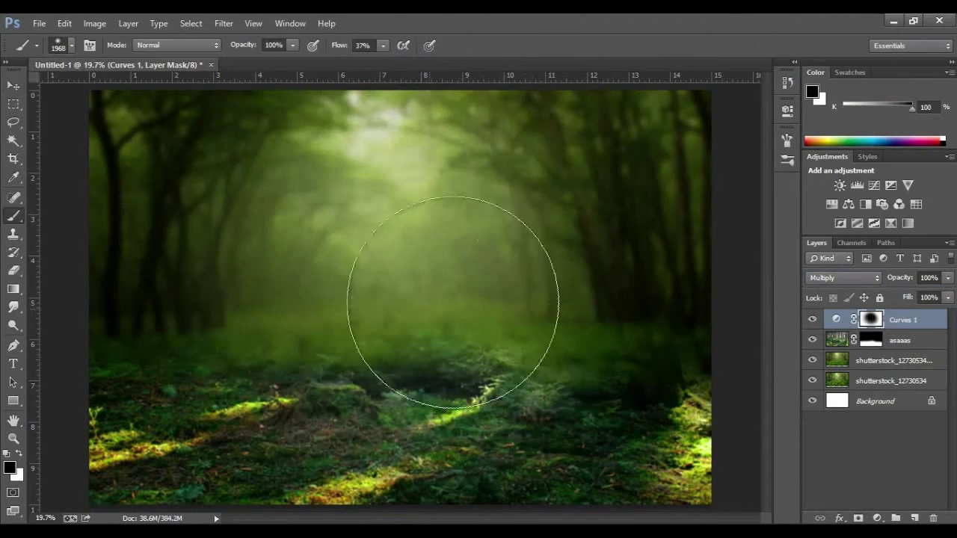
{"action": "key", "text": "v"}
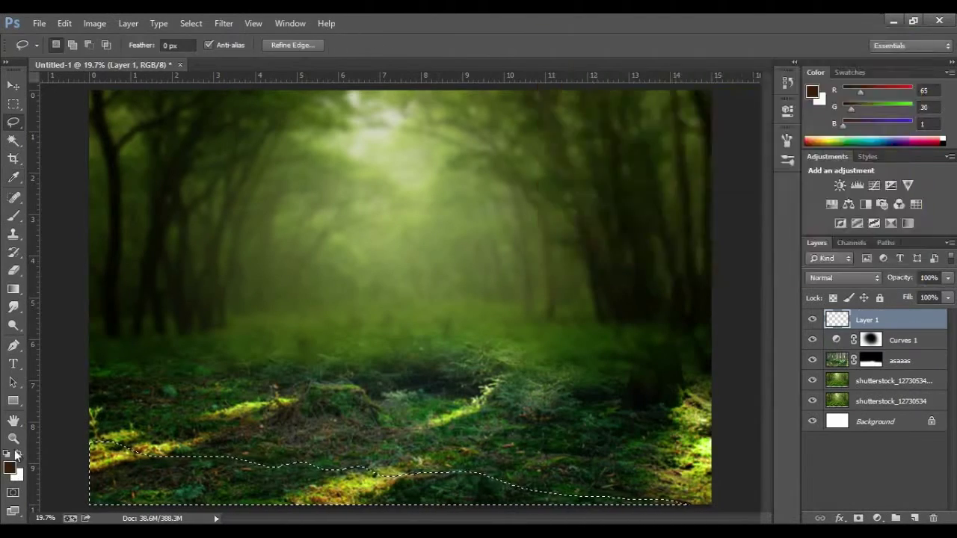
Step: Fill the bottom selection with brown and paint orange strokes across the ground band
{"action": "key", "text": "alt+BackSpace"}
{"action": "scroll", "coordinate": [281, 478], "scroll_direction": "up", "scroll_amount": 2}
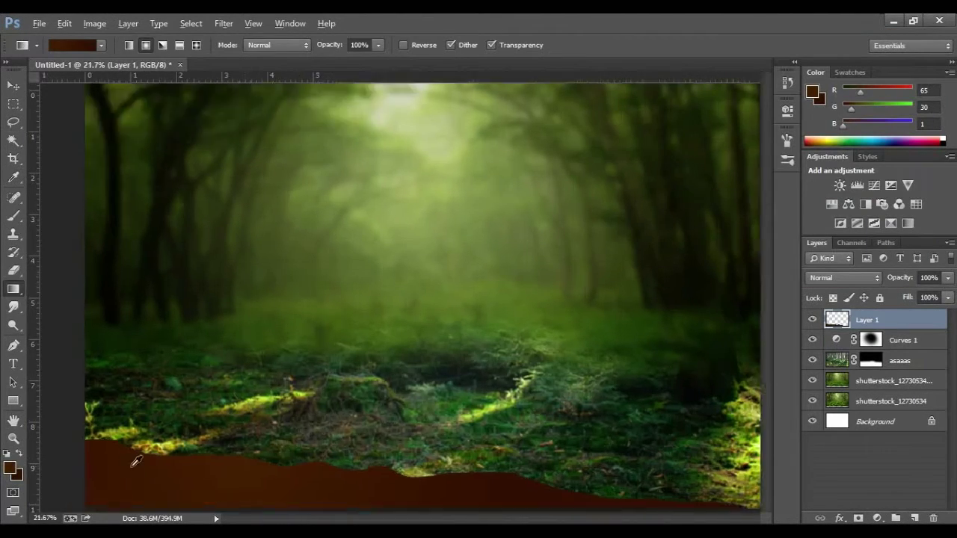
{"action": "key", "text": "b"}
{"action": "right_click", "coordinate": [289, 285]}
{"action": "key", "text": "Escape"}
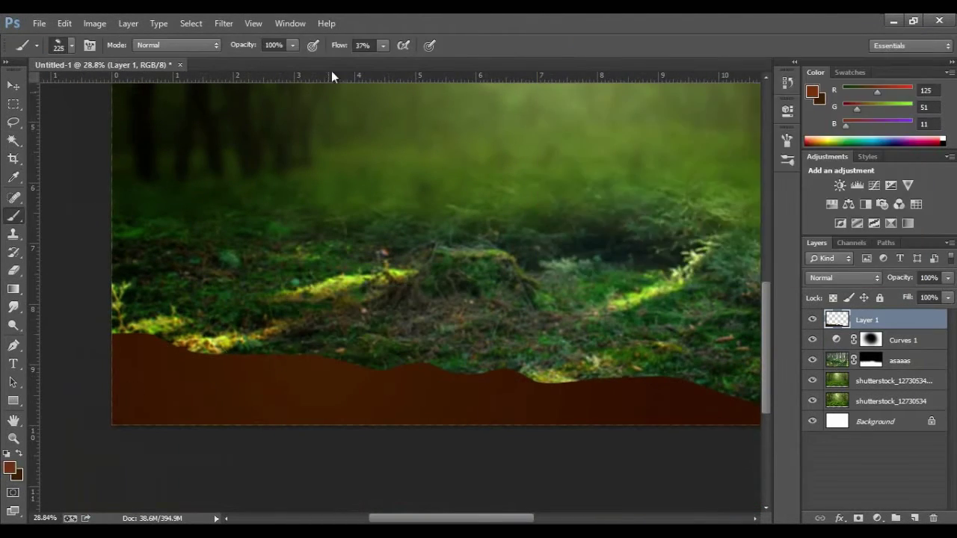
{"action": "left_click_drag", "start_coordinate": [385, 380], "coordinate": [153, 362]}
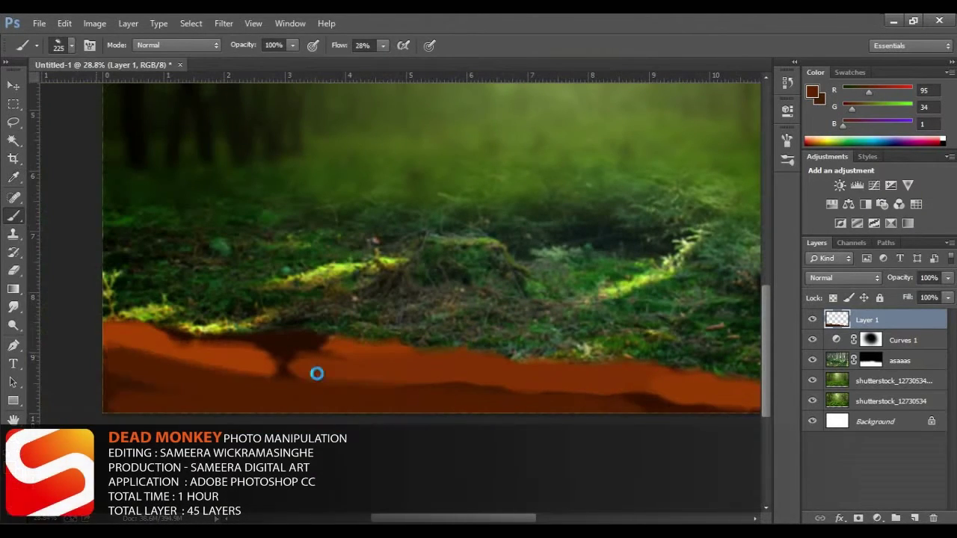
{"action": "mouse_move", "coordinate": [317, 374]}
{"action": "left_mouse_down"}
{"action": "mouse_move", "coordinate": [479, 397]}
{"action": "mouse_move", "coordinate": [626, 401]}
{"action": "left_mouse_up"}
Step: Blend the brown ground strokes with the Smudge tool and Mixer Brush
{"action": "scroll", "coordinate": [411, 267], "scroll_direction": "down", "scroll_amount": 2}
{"action": "left_click", "coordinate": [13, 307]}
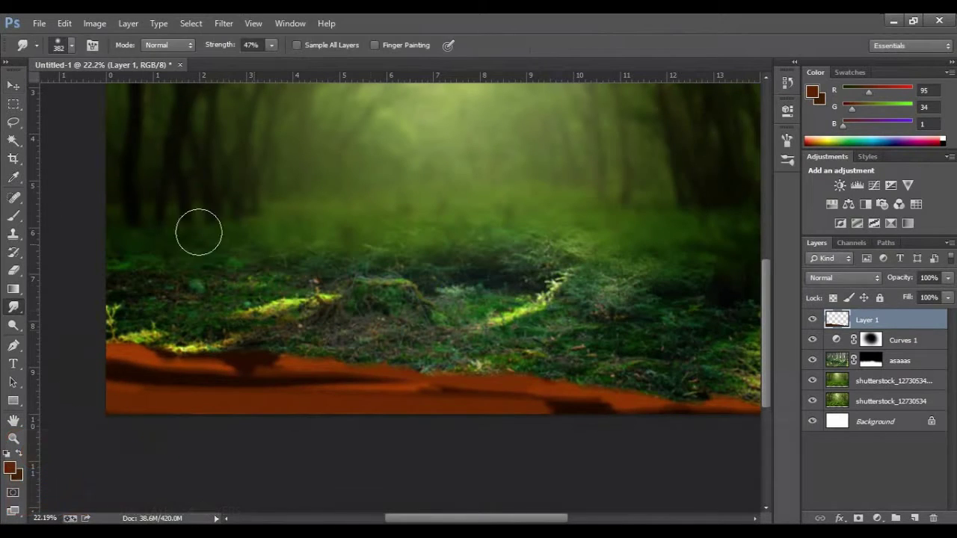
{"action": "right_click", "coordinate": [14, 215]}
{"action": "left_click", "coordinate": [83, 254]}
{"action": "left_click_drag", "start_coordinate": [326, 387], "coordinate": [537, 407]}
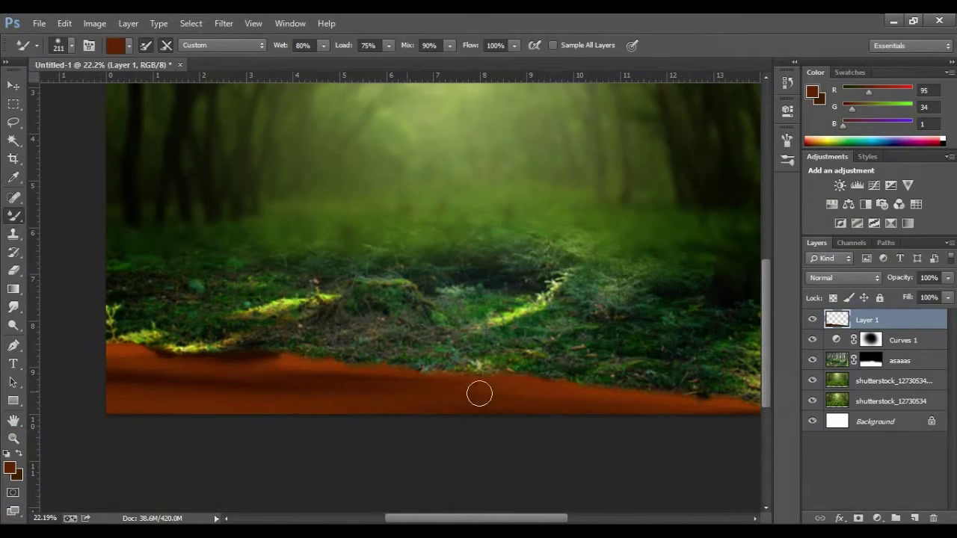
{"action": "scroll", "coordinate": [479, 412], "scroll_direction": "right", "scroll_amount": 5}
{"action": "scroll", "coordinate": [198, 340], "scroll_direction": "left", "scroll_amount": 6}
Step: Lasso the ground's top edge, deselect, and Alt-drag Layer 1 to make Layer 1 copy
{"action": "key", "text": "l"}
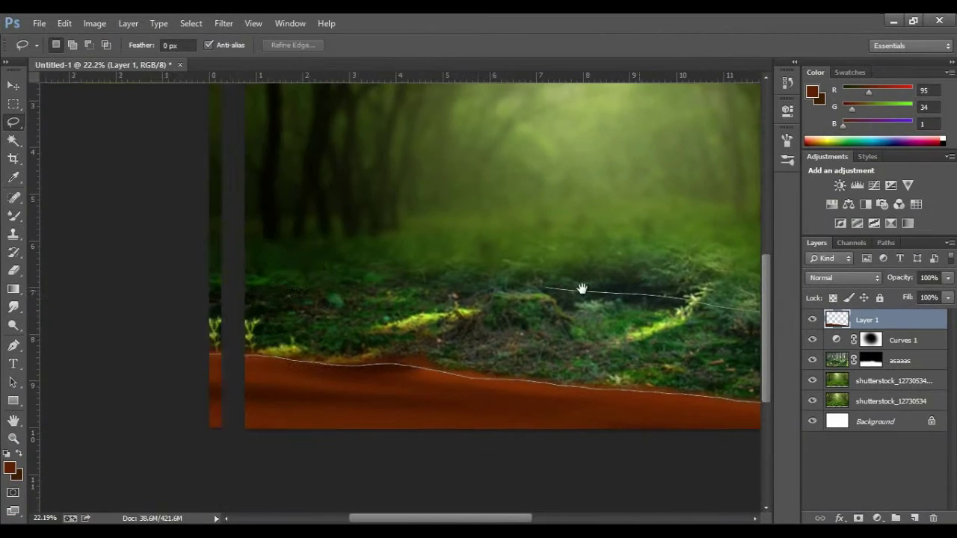
{"action": "left_click_drag", "start_coordinate": [464, 369], "coordinate": [229, 258]}
{"action": "key", "text": "ctrl+d"}
{"action": "key", "text": "v"}
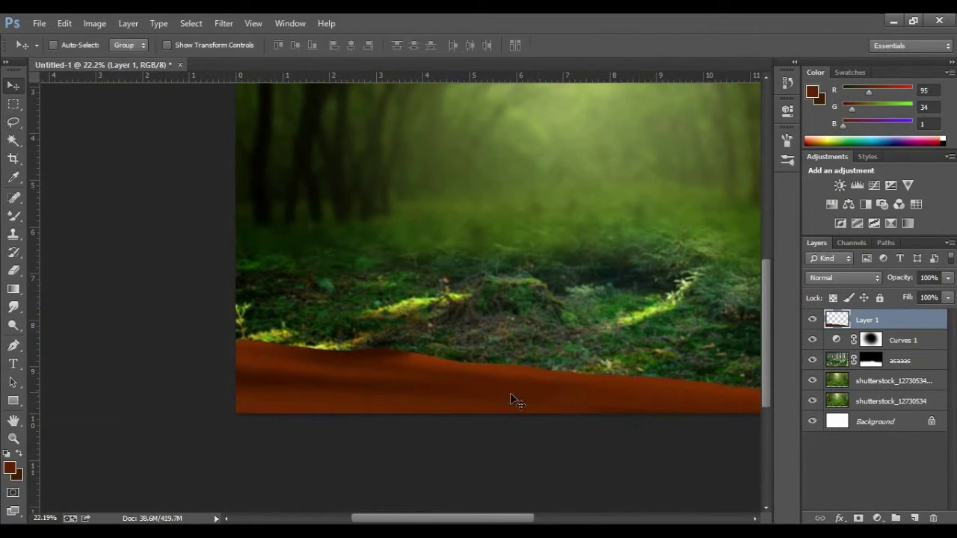
{"action": "left_click_drag", "start_coordinate": [494, 397], "coordinate": [480, 395], "text": "alt"}
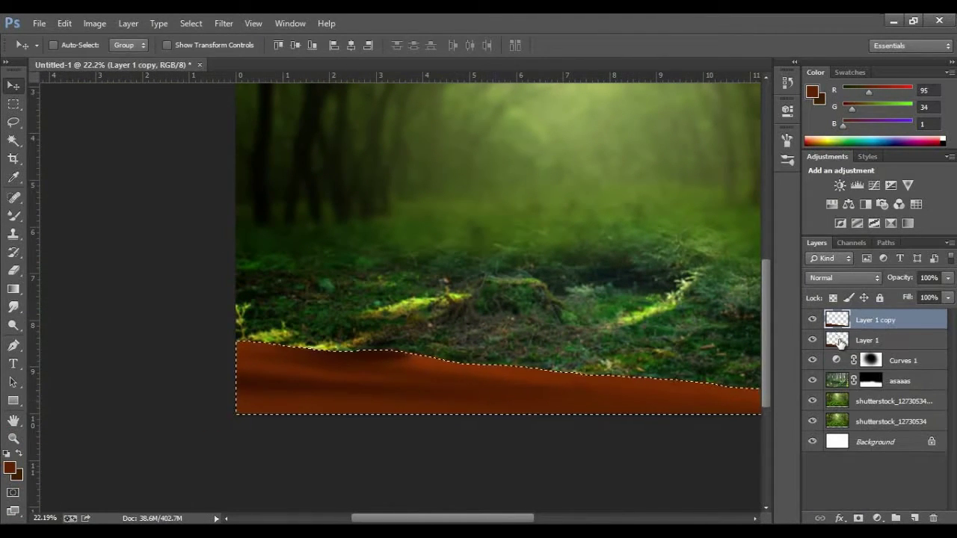
Step: Give the original ground layer a brown gradient
{"action": "key", "text": "g"}
{"action": "left_click", "coordinate": [868, 340]}
{"action": "left_click", "coordinate": [105, 45]}
{"action": "double_click", "coordinate": [347, 314]}
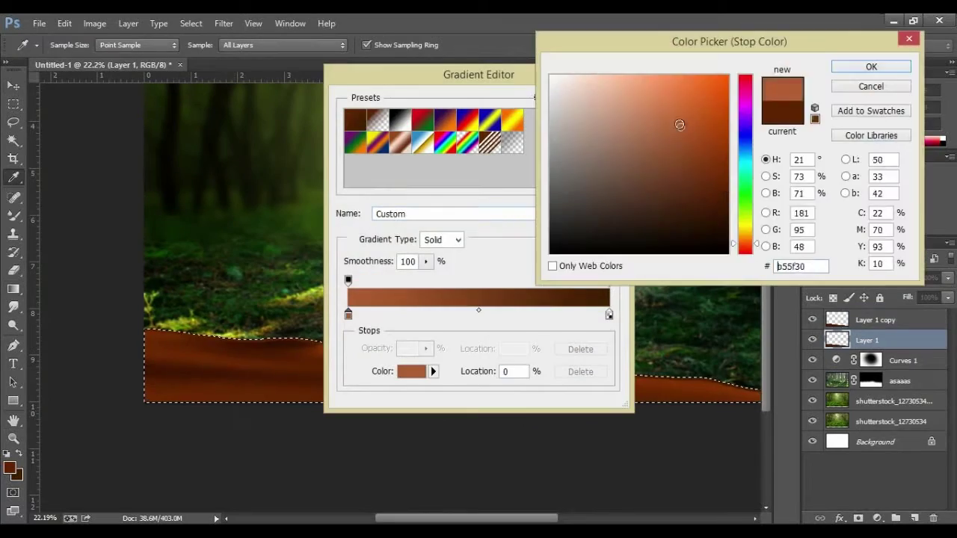
{"action": "key", "text": "Return"}
{"action": "key", "text": "Return"}
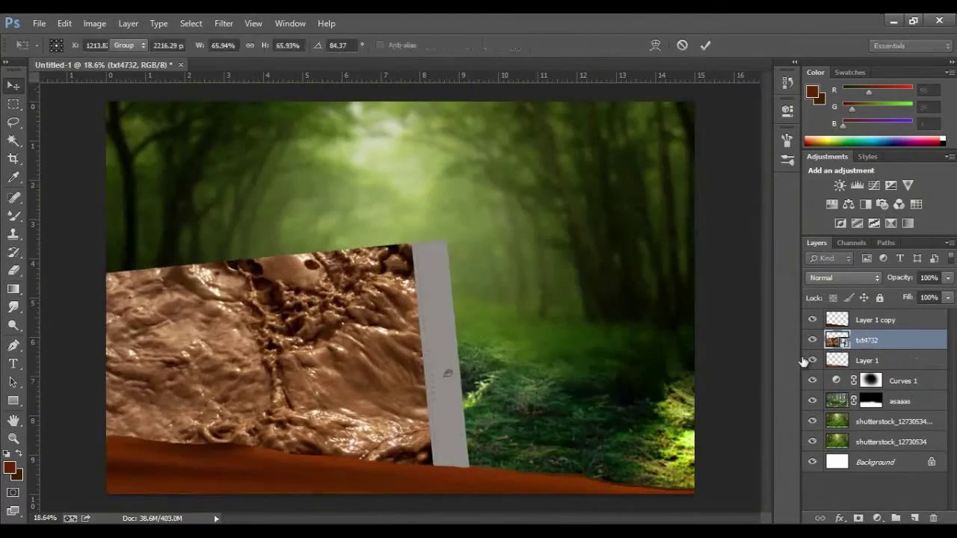
Step: Clip the mud texture to the ground copy and blend it in Multiply
{"action": "left_click", "coordinate": [839, 329], "text": "alt"}
{"action": "left_click", "coordinate": [843, 277]}
{"action": "left_click", "coordinate": [837, 196]}
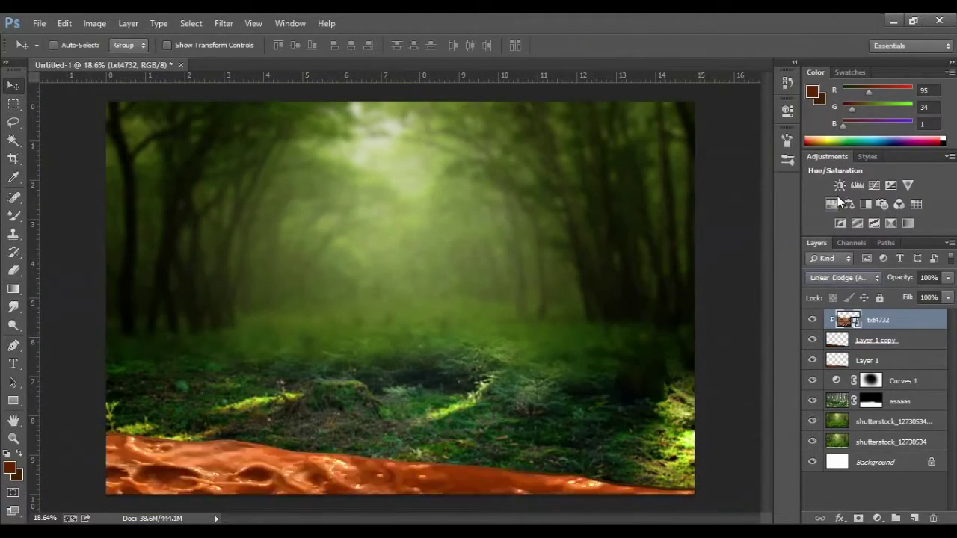
{"action": "key", "text": "Down"}
{"action": "key", "text": "Down"}
{"action": "left_click", "coordinate": [822, 319], "text": "ctrl"}
Step: Apply a Motion Blur to the mud texture layer
{"action": "left_click", "coordinate": [875, 320]}
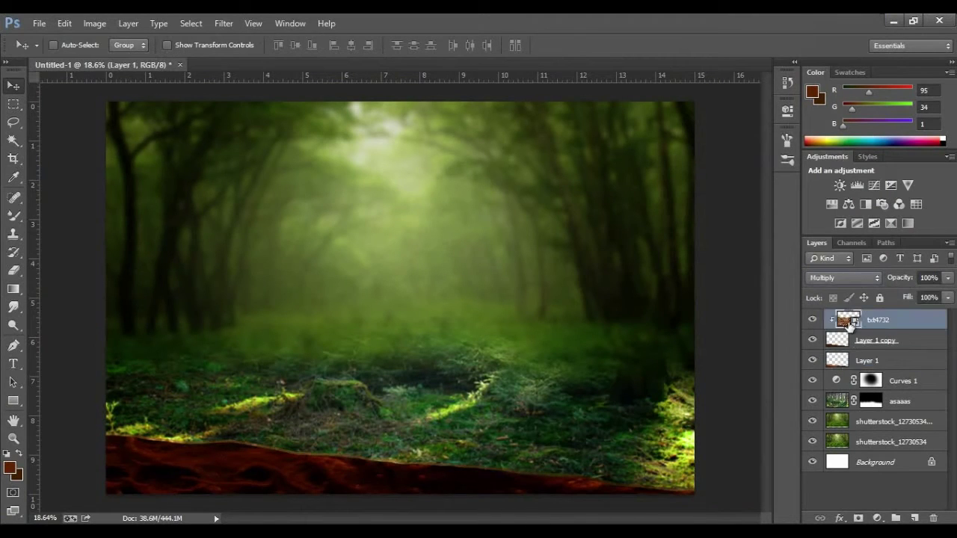
{"action": "left_click", "coordinate": [223, 23]}
{"action": "left_click", "coordinate": [246, 37]}
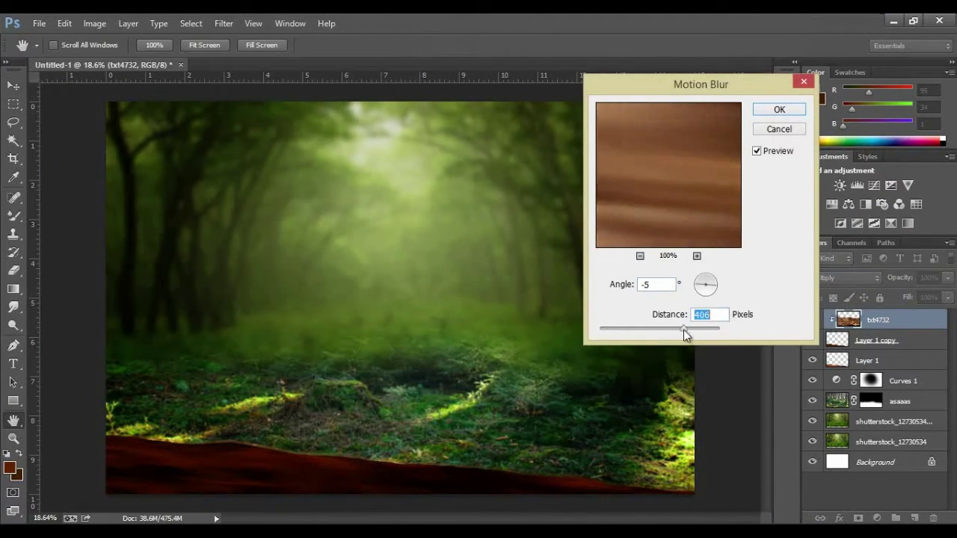
{"action": "key", "text": "Return"}
Step: Add a darkening Curves 2 layer with an inverted mask, painting darkness back around the edges
{"action": "left_click", "coordinate": [857, 185]}
{"action": "left_click_drag", "start_coordinate": [749, 178], "coordinate": [749, 257]}
{"action": "left_click", "coordinate": [787, 110]}
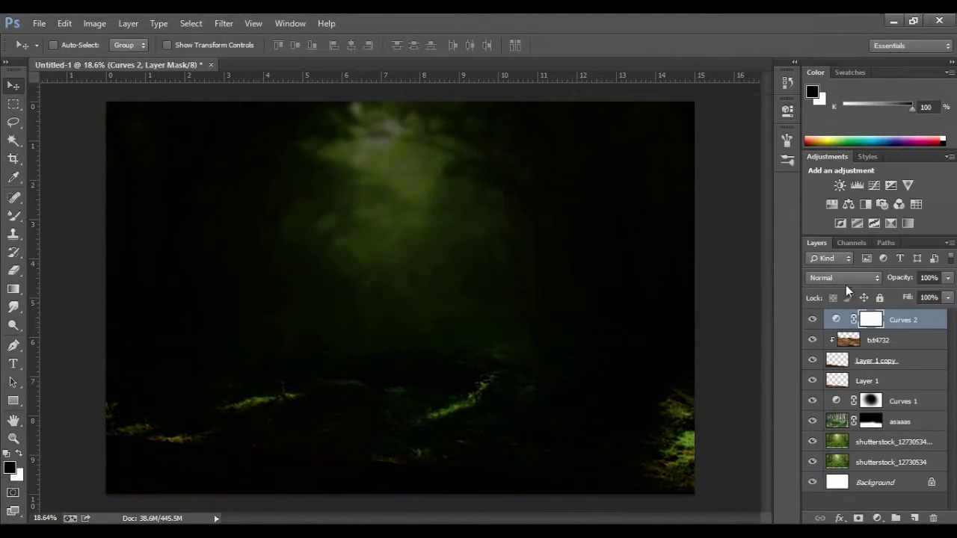
{"action": "key", "text": "ctrl+i"}
{"action": "key", "text": "b"}
{"action": "key", "text": "shift+b"}
{"action": "scroll", "coordinate": [320, 336], "scroll_direction": "down", "scroll_amount": 2}
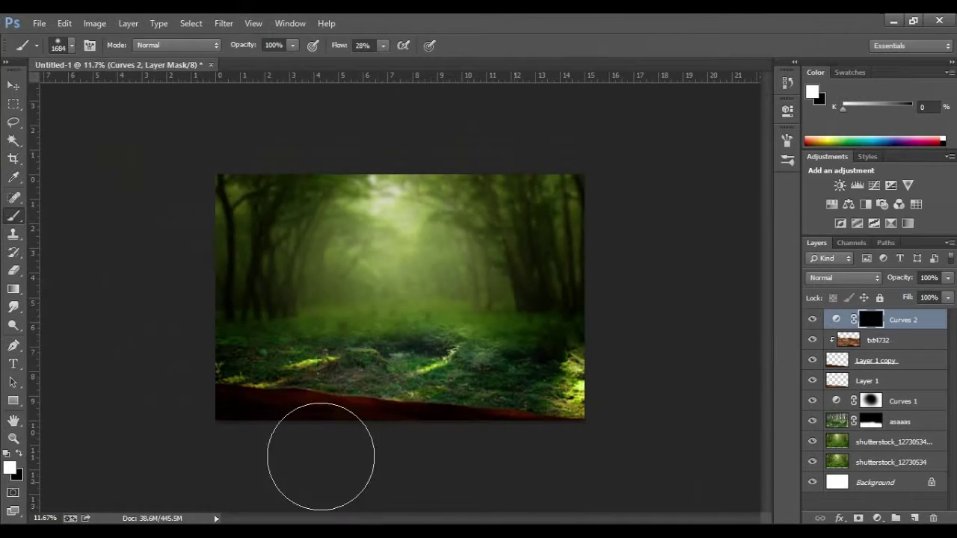
{"action": "mouse_move", "coordinate": [530, 128]}
{"action": "left_mouse_down"}
{"action": "mouse_move", "coordinate": [669, 459]}
{"action": "mouse_move", "coordinate": [609, 352]}
{"action": "left_mouse_up"}
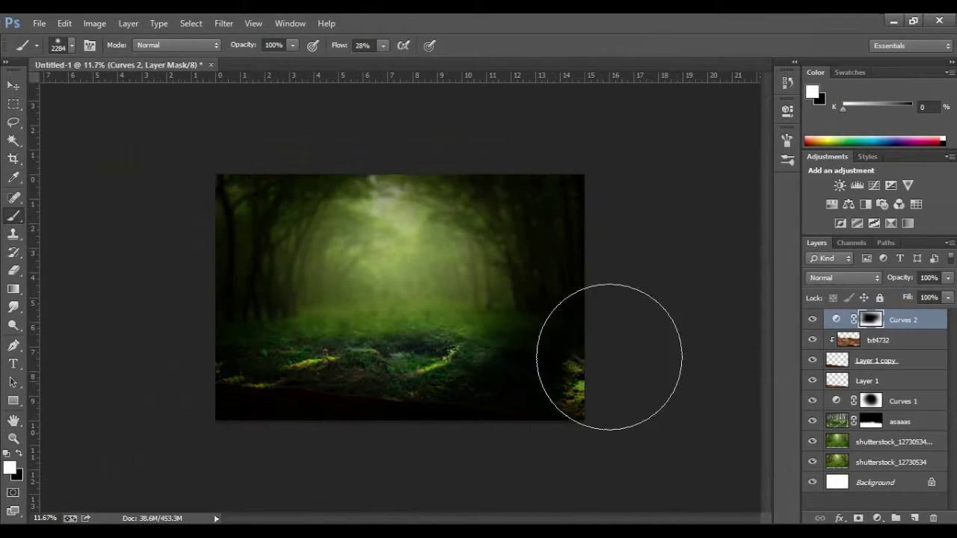
{"action": "scroll", "coordinate": [609, 352], "scroll_direction": "up", "scroll_amount": 2}
{"action": "scroll", "coordinate": [197, 225], "scroll_direction": "down", "scroll_amount": 2}
{"action": "scroll", "coordinate": [400, 342], "scroll_direction": "up", "scroll_amount": 2}
Step: Place and scale the rhesus monkey photo in the composite
{"action": "key", "text": "alt+Tab"}
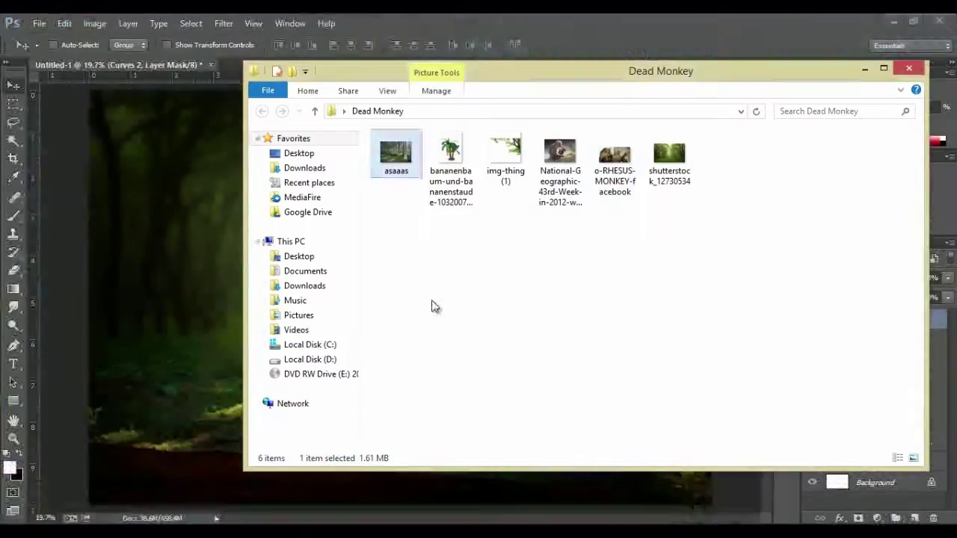
{"action": "mouse_move", "coordinate": [616, 154]}
{"action": "left_mouse_down"}
{"action": "mouse_move", "coordinate": [462, 266]}
{"action": "mouse_move", "coordinate": [408, 225]}
{"action": "left_mouse_up"}
{"action": "key", "text": "Return"}
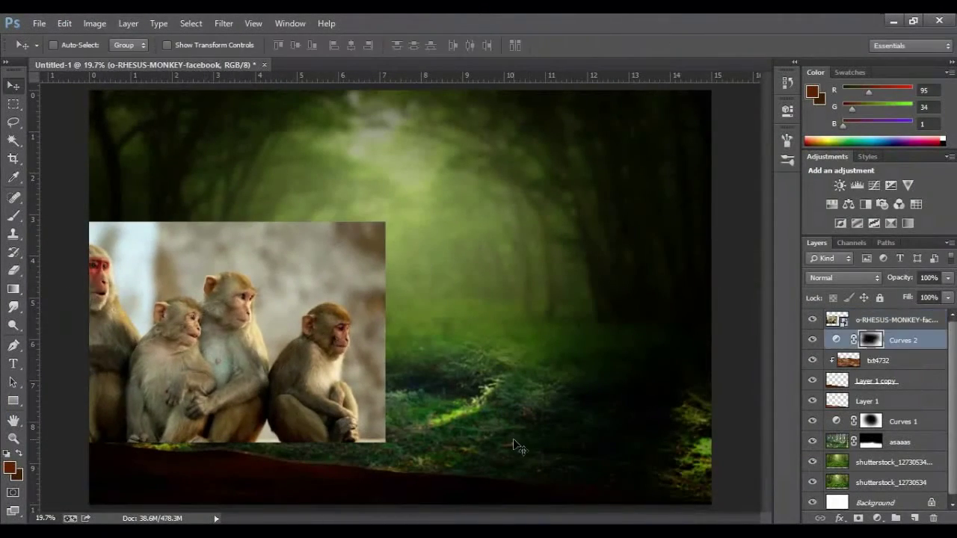
Step: Warp the asaaas forest layer by pulling its bottom and top-right corners
{"action": "left_click", "coordinate": [897, 442]}
{"action": "key", "text": "ctrl+t"}
{"action": "right_click", "coordinate": [481, 158]}
{"action": "left_click", "coordinate": [513, 261]}
{"action": "left_click_drag", "start_coordinate": [656, 450], "coordinate": [681, 384]}
{"action": "left_click_drag", "start_coordinate": [160, 450], "coordinate": [130, 405]}
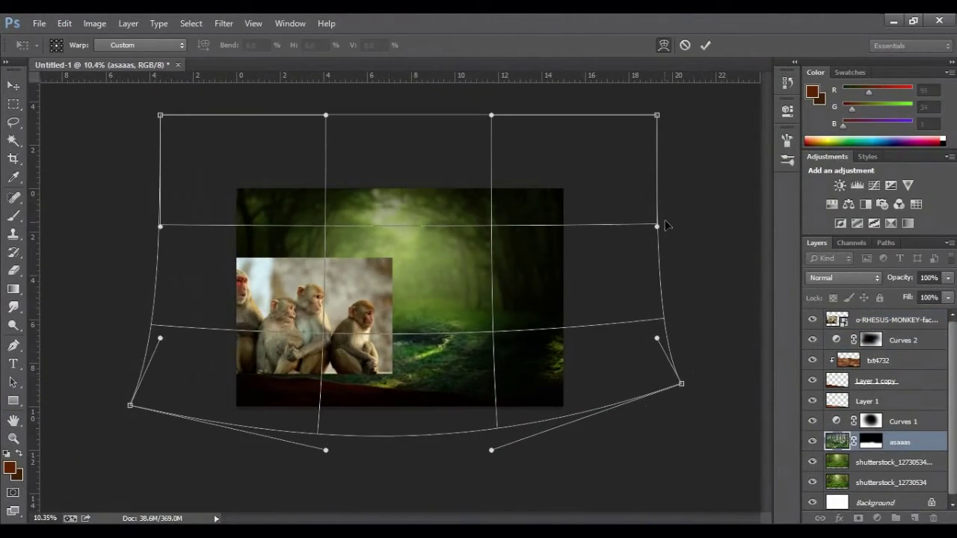
{"action": "left_click_drag", "start_coordinate": [657, 116], "coordinate": [572, 62]}
{"action": "key", "text": "Return"}
Step: Select the rhesus monkey layer and start a pen path around one monkey
{"action": "scroll", "coordinate": [524, 336], "scroll_direction": "up", "scroll_amount": 3}
{"action": "left_click", "coordinate": [897, 319]}
{"action": "scroll", "coordinate": [569, 321], "scroll_direction": "up", "scroll_amount": 3}
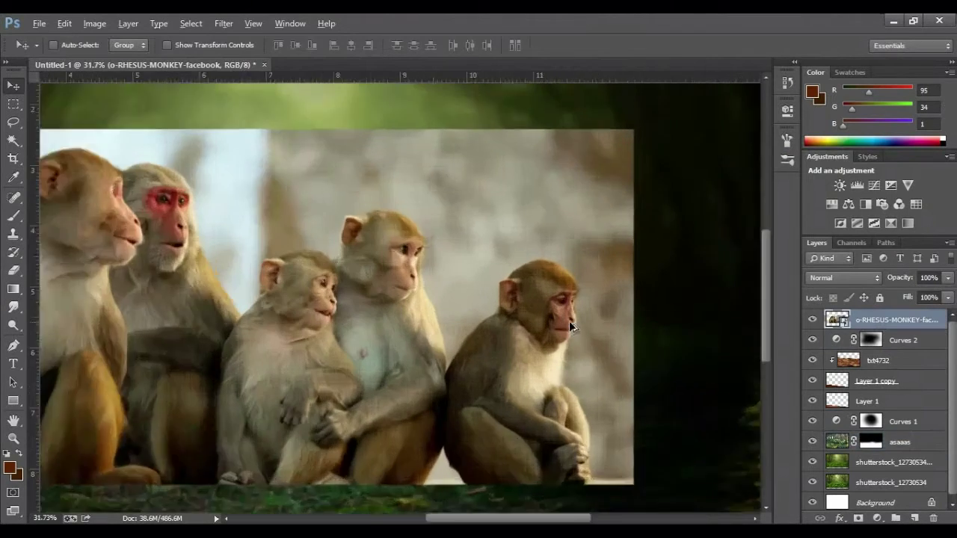
{"action": "key", "text": "p"}
{"action": "scroll", "coordinate": [557, 362], "scroll_direction": "up", "scroll_amount": 4}
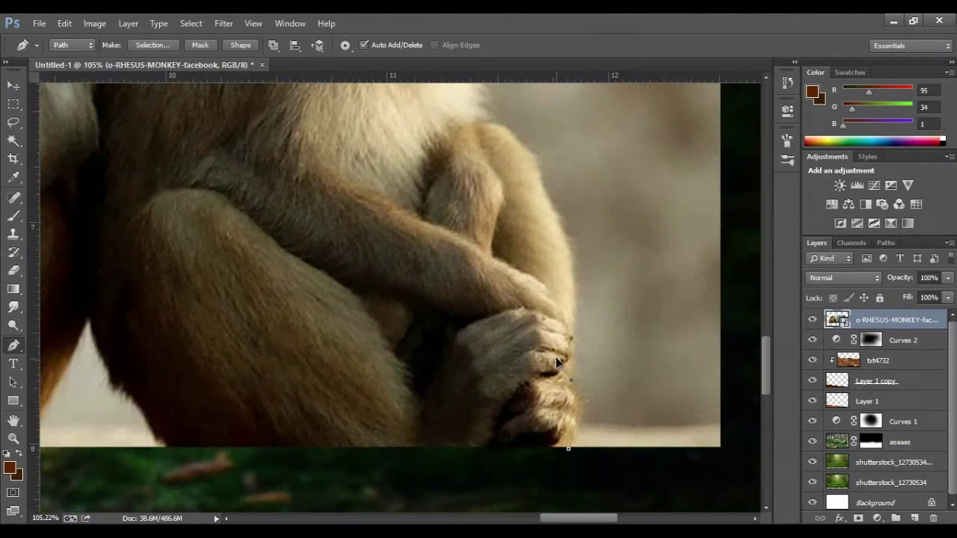
Step: Add pen anchors down the monkey's ear edge and along its back
{"action": "left_click", "coordinate": [482, 119]}
{"action": "scroll", "coordinate": [496, 260], "scroll_direction": "up", "scroll_amount": 5}
{"action": "scroll", "coordinate": [482, 321], "scroll_direction": "up", "scroll_amount": 1}
{"action": "scroll", "coordinate": [509, 252], "scroll_direction": "up", "scroll_amount": 2}
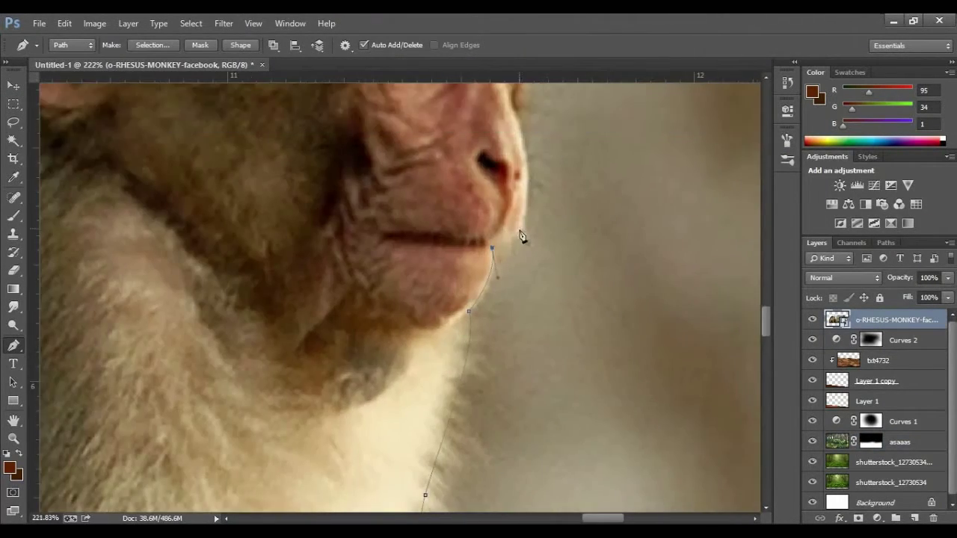
{"action": "scroll", "coordinate": [521, 237], "scroll_direction": "up", "scroll_amount": 1}
{"action": "scroll", "coordinate": [464, 211], "scroll_direction": "up", "scroll_amount": 2}
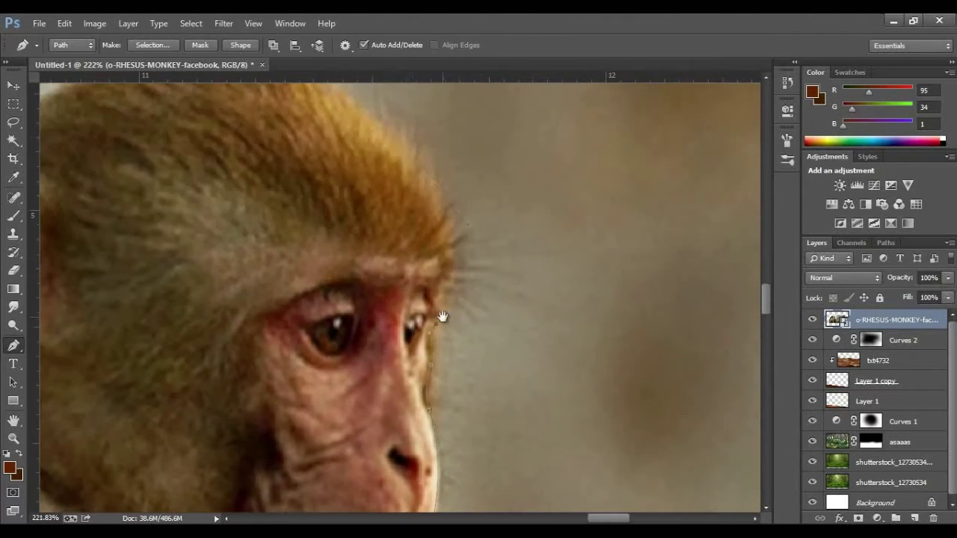
{"action": "scroll", "coordinate": [407, 209], "scroll_direction": "up", "scroll_amount": 3}
{"action": "scroll", "coordinate": [407, 208], "scroll_direction": "left", "scroll_amount": 2}
{"action": "left_click_drag", "start_coordinate": [107, 339], "coordinate": [424, 200]}
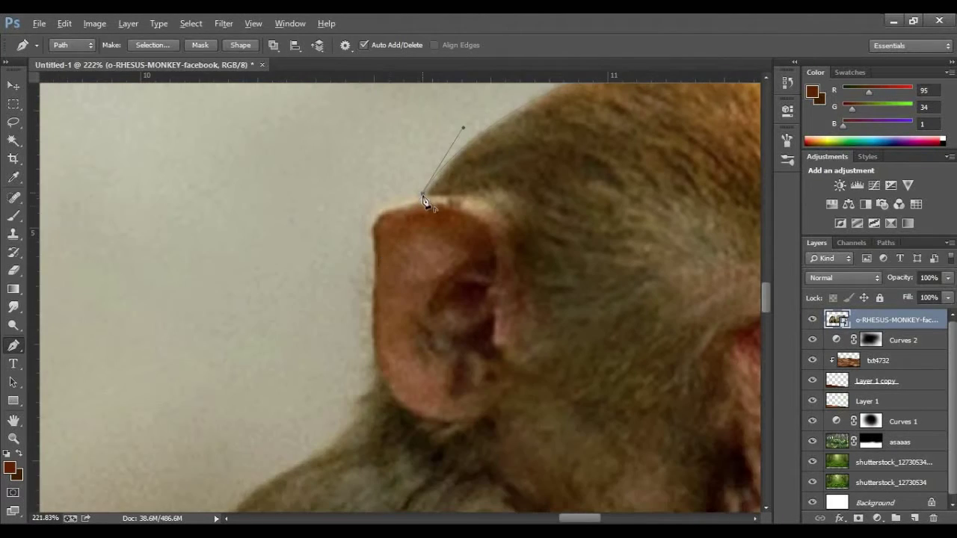
{"action": "left_click", "coordinate": [367, 284]}
{"action": "scroll", "coordinate": [383, 315], "scroll_direction": "down", "scroll_amount": 2}
{"action": "left_click", "coordinate": [409, 277]}
{"action": "scroll", "coordinate": [315, 394], "scroll_direction": "down", "scroll_amount": 3}
{"action": "scroll", "coordinate": [315, 394], "scroll_direction": "left", "scroll_amount": 3}
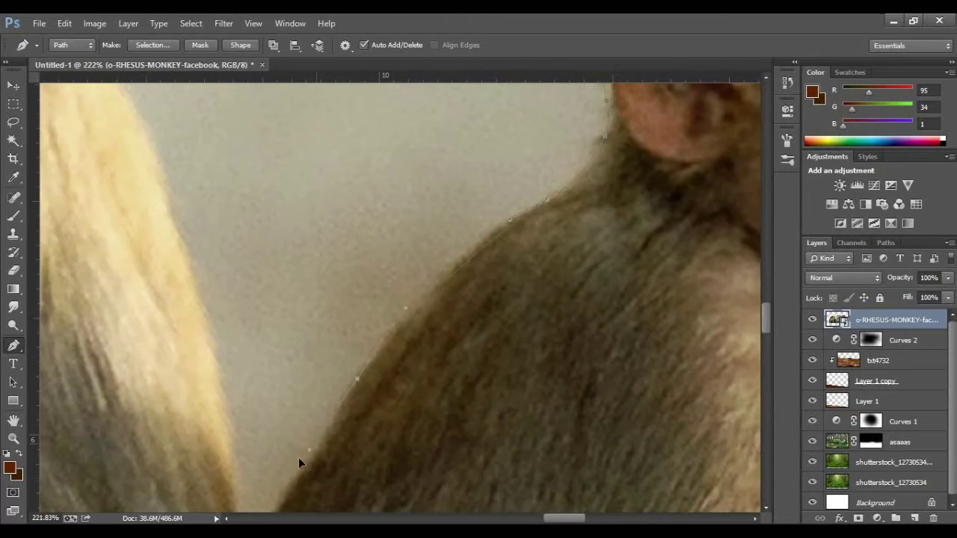
{"action": "scroll", "coordinate": [298, 458], "scroll_direction": "left", "scroll_amount": 2}
{"action": "left_click", "coordinate": [394, 369]}
Step: Curve the path over the top of the head and down the ear to below it
{"action": "scroll", "coordinate": [389, 294], "scroll_direction": "up", "scroll_amount": 5}
{"action": "scroll", "coordinate": [388, 295], "scroll_direction": "left", "scroll_amount": 3}
{"action": "scroll", "coordinate": [419, 313], "scroll_direction": "up", "scroll_amount": 3}
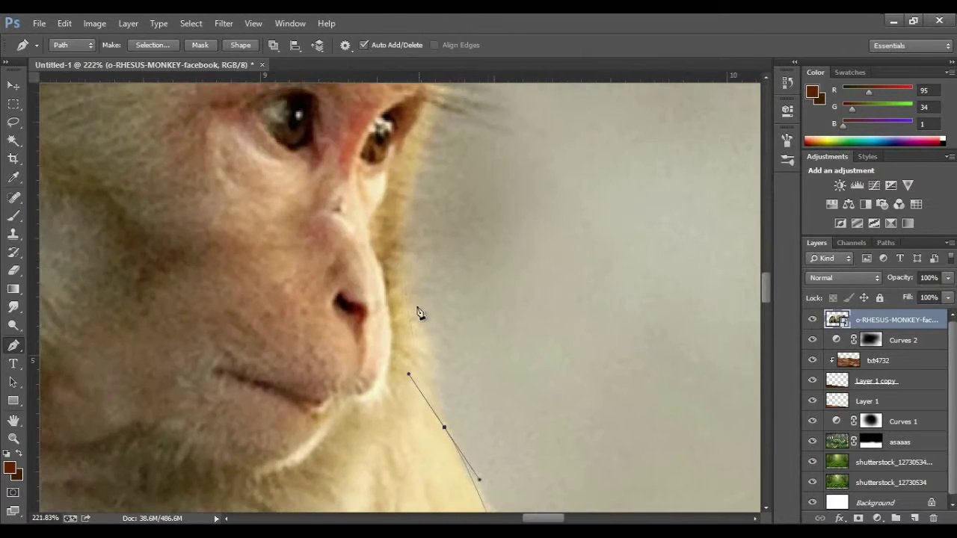
{"action": "left_click_drag", "start_coordinate": [435, 148], "coordinate": [407, 419]}
{"action": "scroll", "coordinate": [254, 247], "scroll_direction": "up", "scroll_amount": 3}
{"action": "left_click_drag", "start_coordinate": [254, 247], "coordinate": [120, 243]}
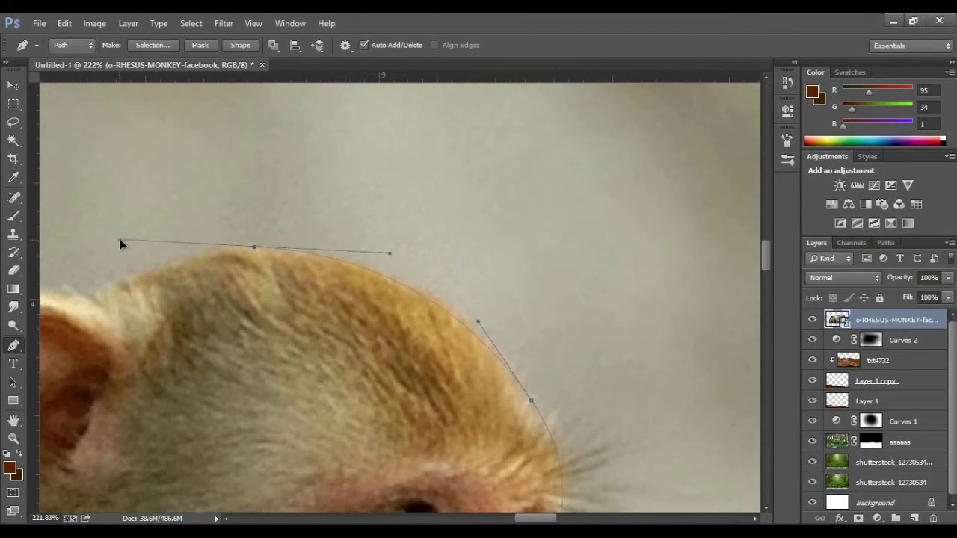
{"action": "scroll", "coordinate": [98, 304], "scroll_direction": "left", "scroll_amount": 5}
{"action": "left_click", "coordinate": [457, 294]}
{"action": "scroll", "coordinate": [448, 336], "scroll_direction": "down", "scroll_amount": 2}
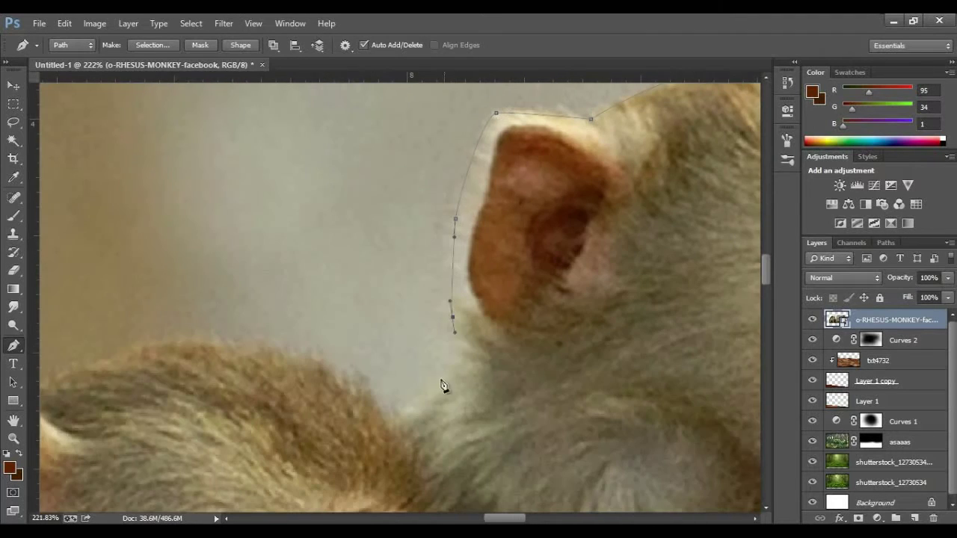
{"action": "scroll", "coordinate": [95, 359], "scroll_direction": "left", "scroll_amount": 2}
{"action": "left_click_drag", "start_coordinate": [253, 342], "coordinate": [87, 357]}
{"action": "scroll", "coordinate": [87, 357], "scroll_direction": "left", "scroll_amount": 3}
{"action": "scroll", "coordinate": [88, 357], "scroll_direction": "down", "scroll_amount": 2}
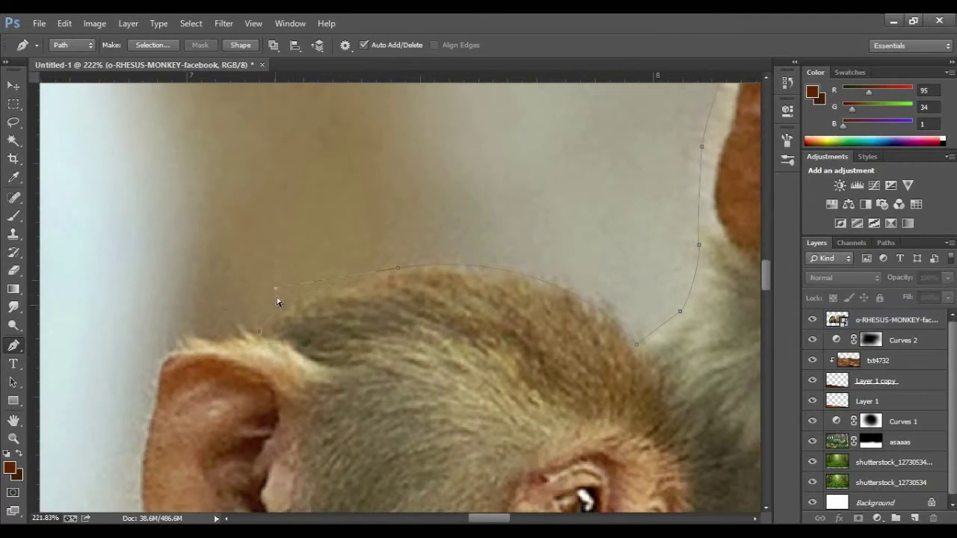
{"action": "scroll", "coordinate": [180, 352], "scroll_direction": "left", "scroll_amount": 3}
{"action": "scroll", "coordinate": [180, 351], "scroll_direction": "down", "scroll_amount": 4}
{"action": "left_click_drag", "start_coordinate": [261, 253], "coordinate": [255, 294]}
{"action": "left_click", "coordinate": [245, 470]}
{"action": "scroll", "coordinate": [396, 309], "scroll_direction": "left", "scroll_amount": 3}
{"action": "scroll", "coordinate": [397, 309], "scroll_direction": "down", "scroll_amount": 4}
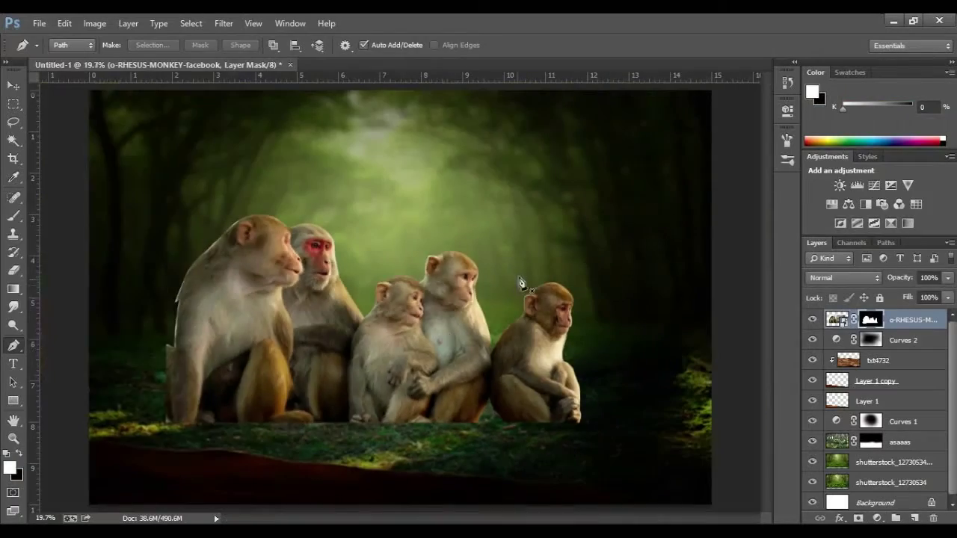
Step: Shift the cut-out monkeys left onto the forest floor and confirm the transform
{"action": "key", "text": "v"}
{"action": "mouse_move", "coordinate": [521, 283]}
{"action": "left_mouse_down"}
{"action": "mouse_move", "coordinate": [247, 303]}
{"action": "mouse_move", "coordinate": [269, 307]}
{"action": "left_mouse_up"}
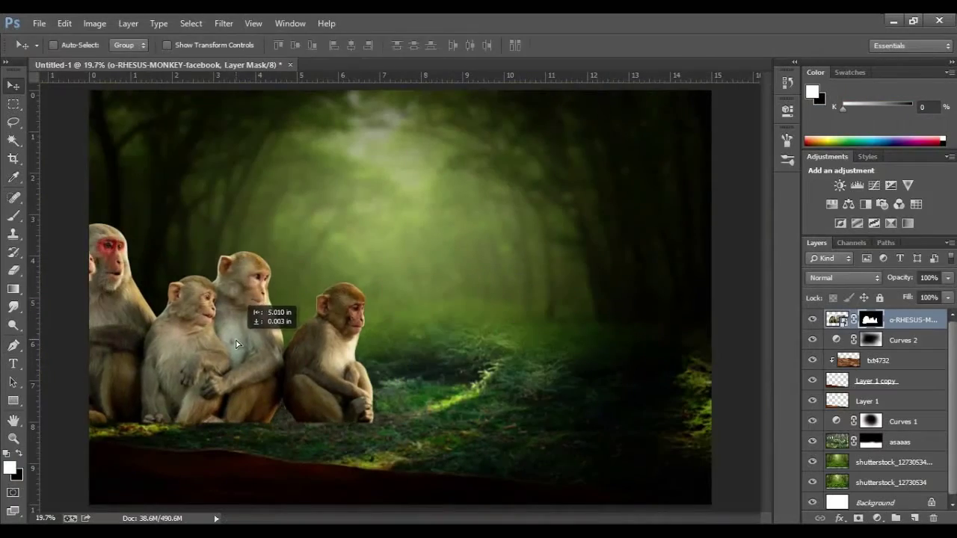
{"action": "key", "text": "ctrl+t"}
{"action": "key", "text": "Return"}
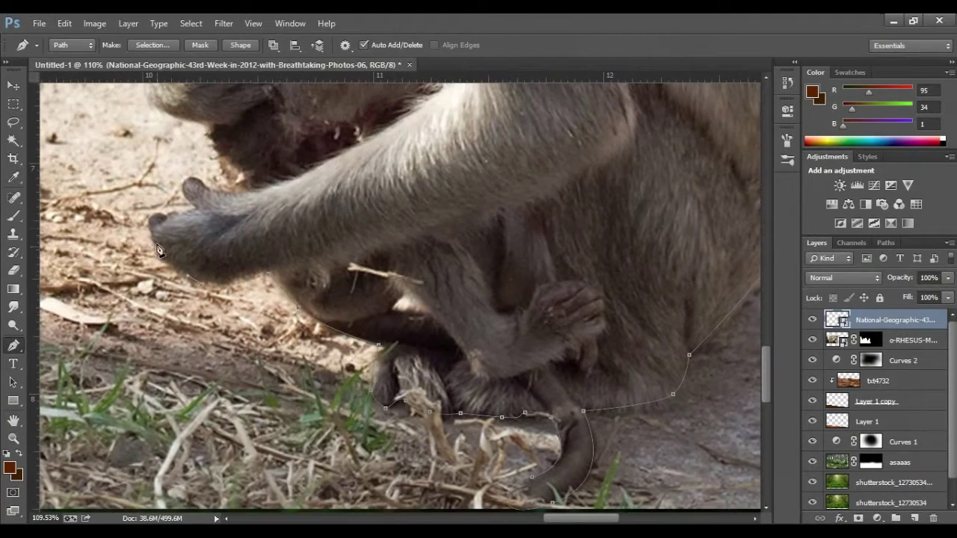
Step: Place pen anchors around the baby's head and brow down to the mother's white chest fur
{"action": "scroll", "coordinate": [158, 251], "scroll_direction": "up", "scroll_amount": 3}
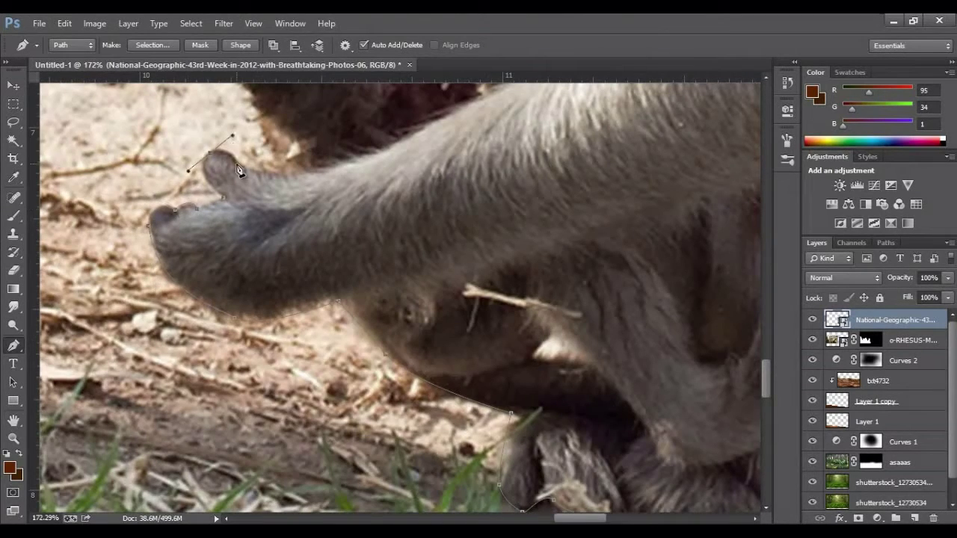
{"action": "scroll", "coordinate": [292, 171], "scroll_direction": "down", "scroll_amount": 3}
{"action": "scroll", "coordinate": [223, 173], "scroll_direction": "up", "scroll_amount": 5}
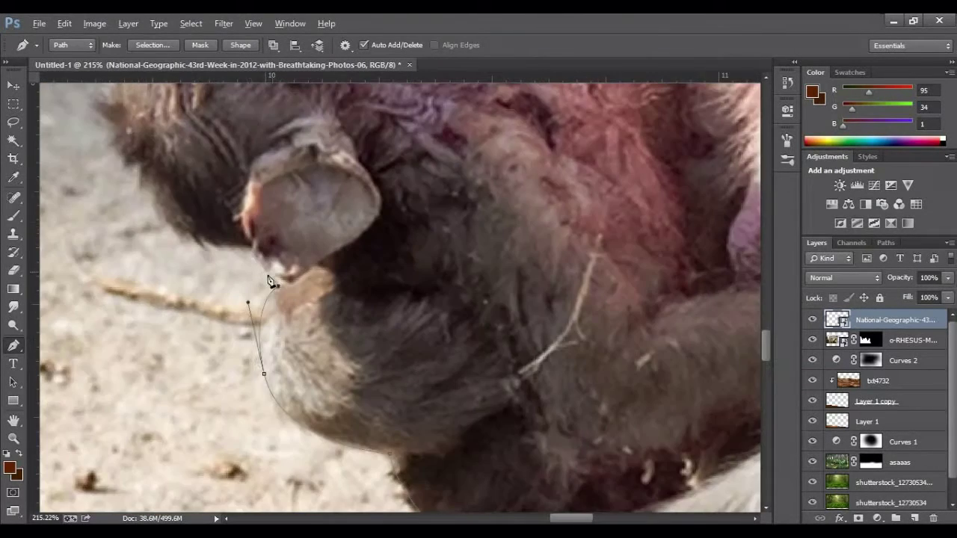
{"action": "scroll", "coordinate": [150, 165], "scroll_direction": "up", "scroll_amount": 3}
{"action": "scroll", "coordinate": [224, 289], "scroll_direction": "up", "scroll_amount": 3}
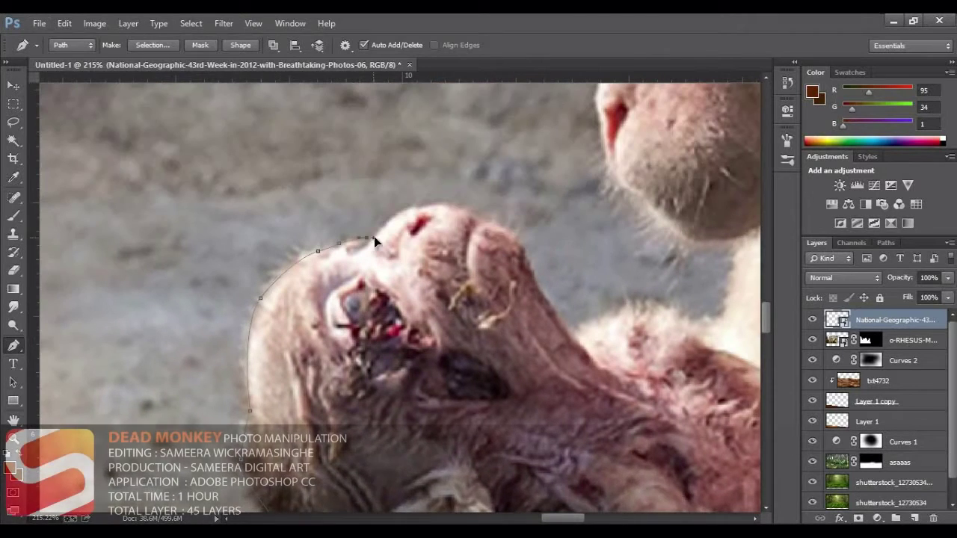
{"action": "left_click", "coordinate": [462, 209]}
{"action": "left_click", "coordinate": [497, 221]}
{"action": "left_click", "coordinate": [529, 259]}
{"action": "left_click_drag", "start_coordinate": [554, 311], "coordinate": [322, 342]}
{"action": "left_click", "coordinate": [366, 352]}
{"action": "left_click", "coordinate": [494, 370]}
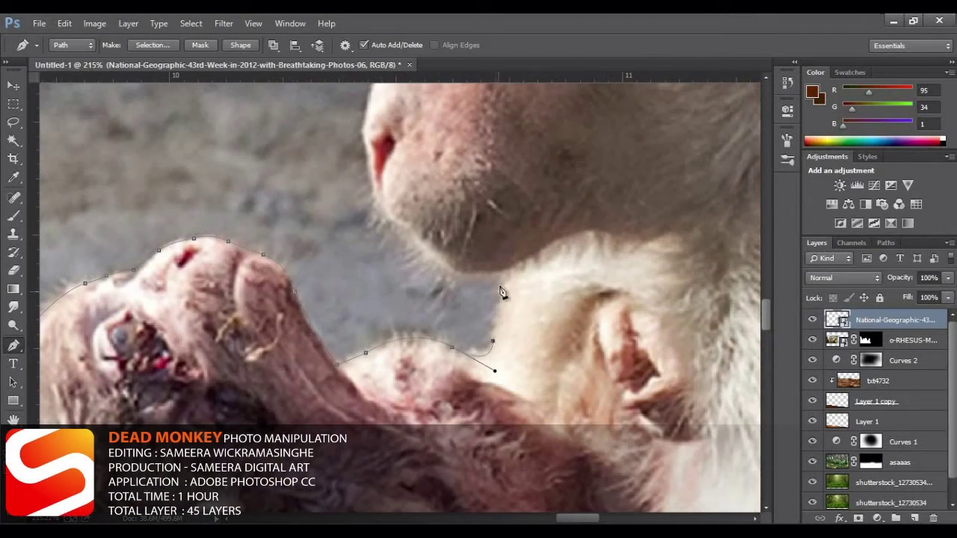
{"action": "scroll", "coordinate": [380, 224], "scroll_direction": "up", "scroll_amount": 2}
{"action": "scroll", "coordinate": [404, 224], "scroll_direction": "up", "scroll_amount": 3}
Step: Boost the mother layer with Hue/Saturation set to Hue +2 and Saturation +46
{"action": "scroll", "coordinate": [419, 275], "scroll_direction": "up", "scroll_amount": 2}
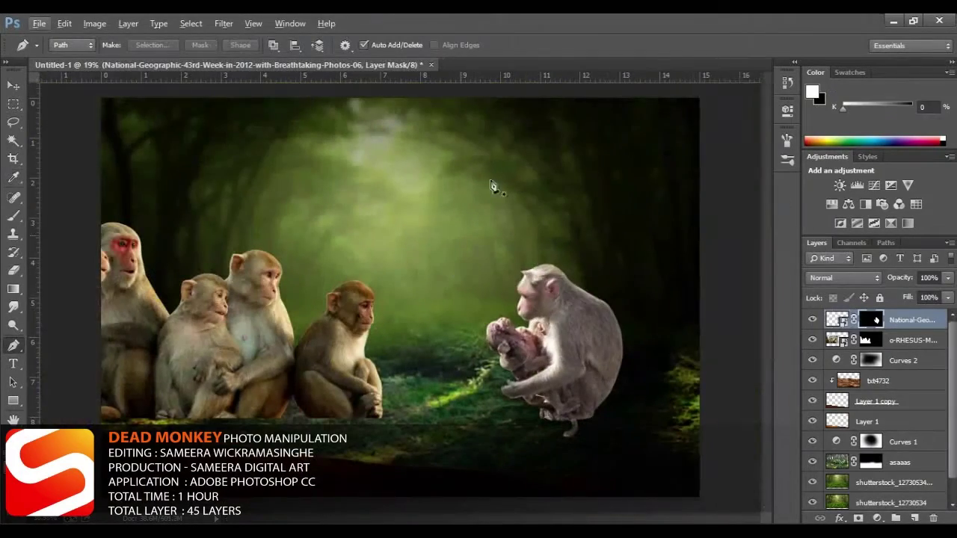
{"action": "left_click_drag", "start_coordinate": [709, 215], "coordinate": [720, 218]}
{"action": "left_click", "coordinate": [753, 239]}
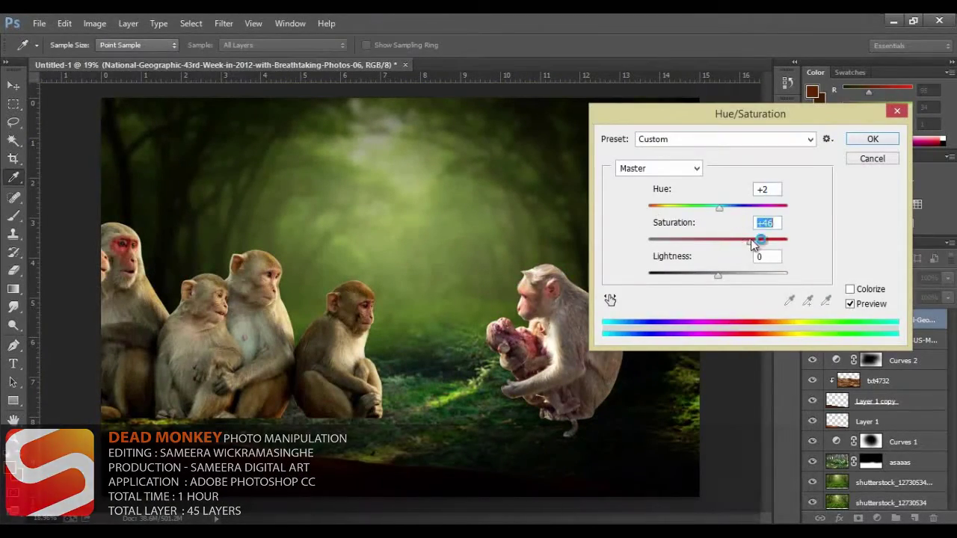
{"action": "key", "text": "Return"}
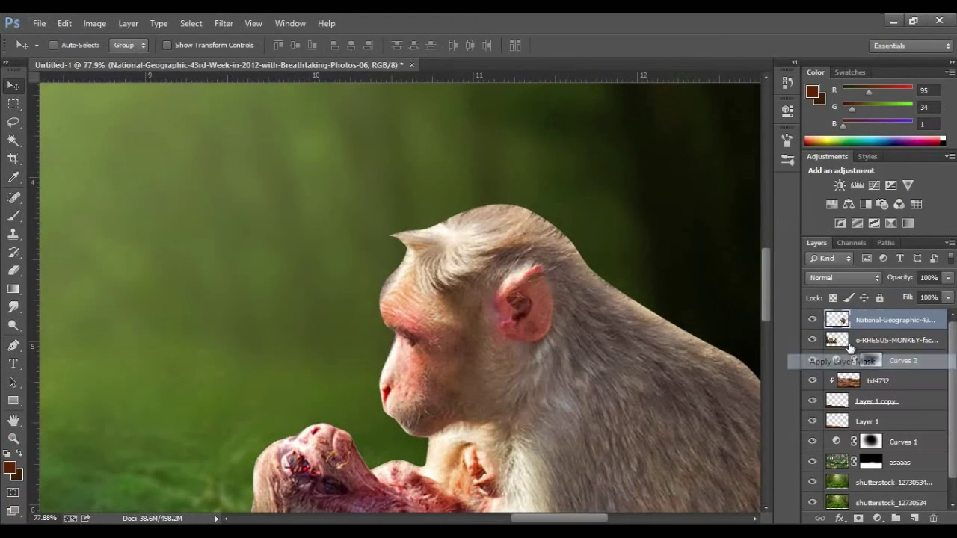
Step: With a fur brush, paint light tan and cream fur strands along the baby's head edges
{"action": "key", "text": "b"}
{"action": "right_click", "coordinate": [598, 292]}
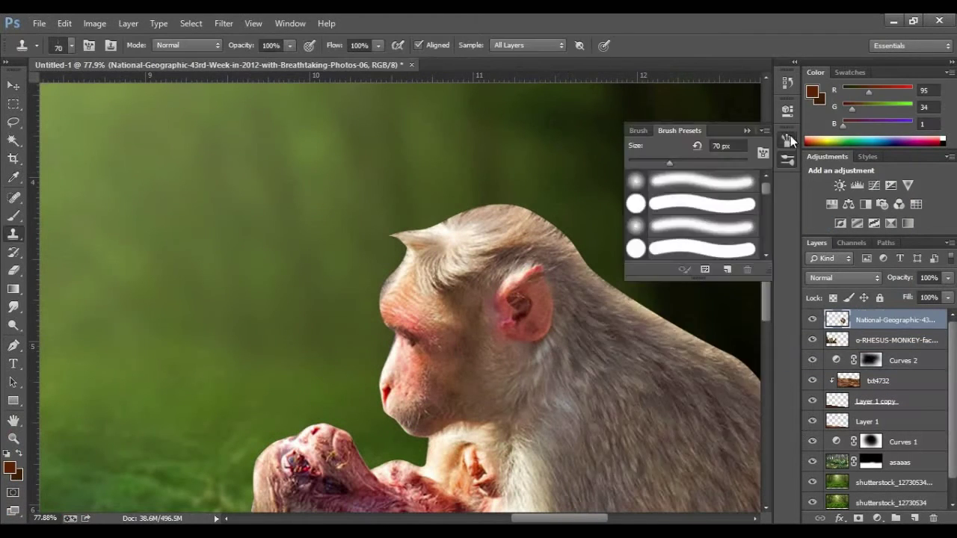
{"action": "scroll", "coordinate": [570, 297], "scroll_direction": "up", "scroll_amount": 3}
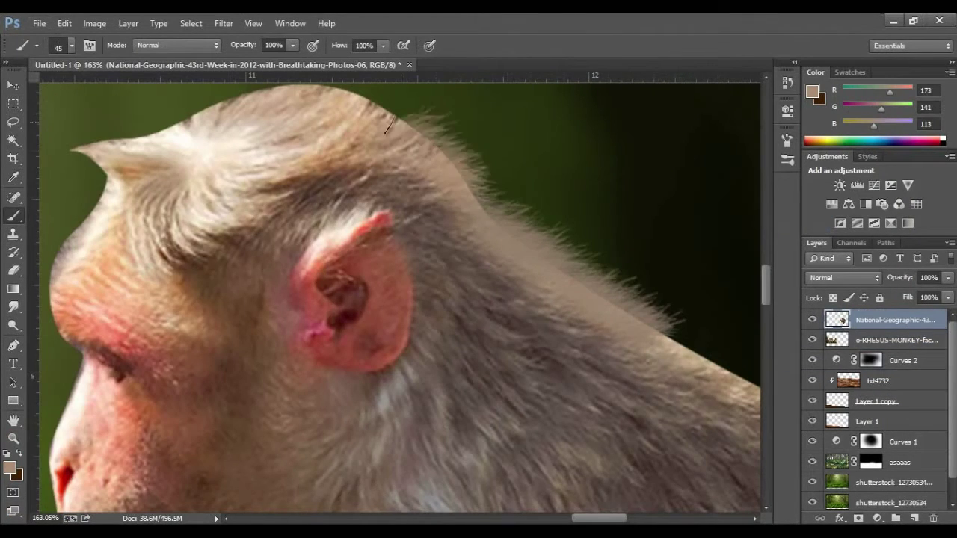
{"action": "scroll", "coordinate": [418, 224], "scroll_direction": "down", "scroll_amount": 2}
{"action": "left_click", "coordinate": [419, 209], "text": "alt"}
{"action": "left_click_drag", "start_coordinate": [464, 246], "coordinate": [540, 315]}
{"action": "scroll", "coordinate": [539, 316], "scroll_direction": "down", "scroll_amount": 2}
{"action": "left_click", "coordinate": [574, 320], "text": "alt"}
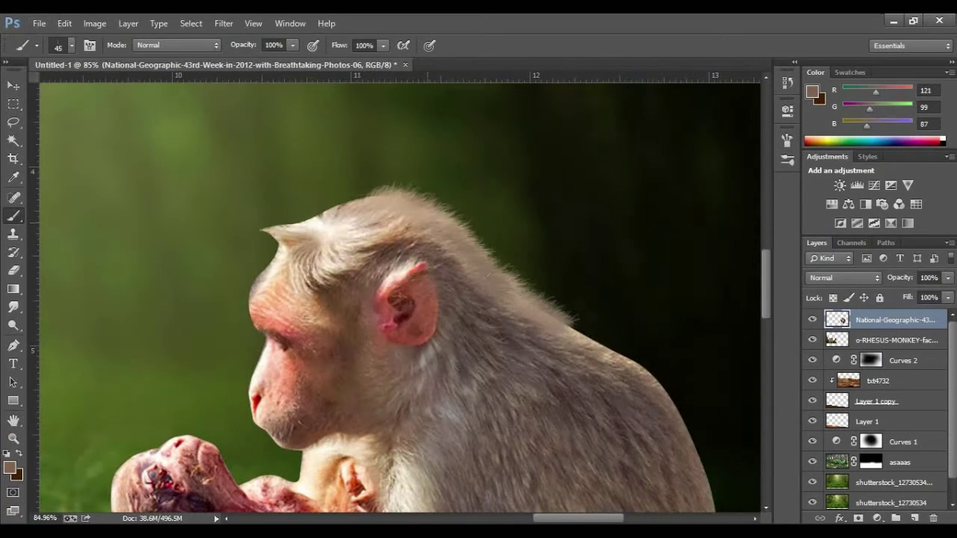
{"action": "left_click", "coordinate": [340, 232], "text": "alt"}
{"action": "type", "text": "43"}
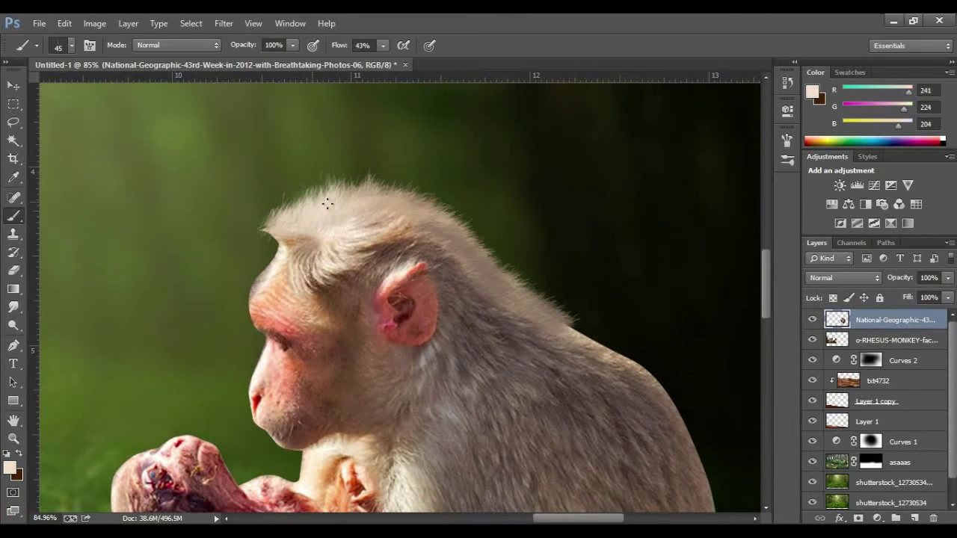
{"action": "right_click", "coordinate": [297, 239]}
{"action": "mouse_move", "coordinate": [285, 258]}
{"action": "left_mouse_down"}
{"action": "mouse_move", "coordinate": [251, 225]}
{"action": "mouse_move", "coordinate": [275, 243]}
{"action": "left_mouse_up"}
Step: Sample pale, dark shoulder, dark and warm brown fur tones from the monkeys
{"action": "left_click", "coordinate": [413, 316], "text": "alt"}
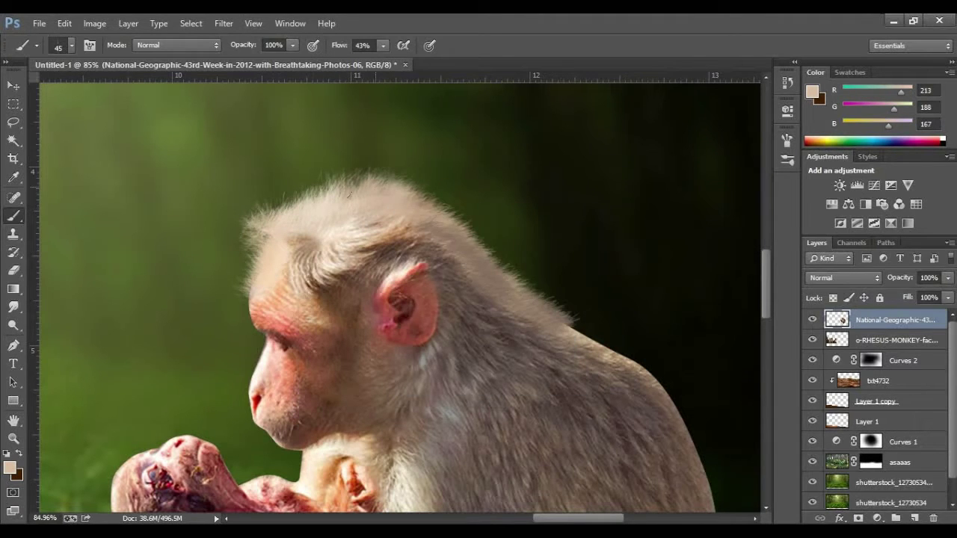
{"action": "scroll", "coordinate": [561, 325], "scroll_direction": "up", "scroll_amount": 2}
{"action": "left_click", "coordinate": [561, 326], "text": "alt"}
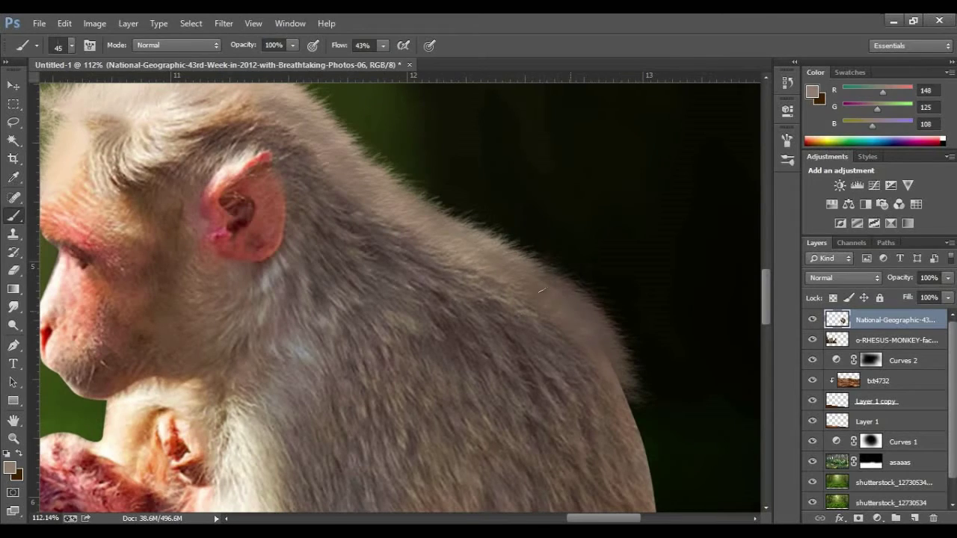
{"action": "scroll", "coordinate": [541, 290], "scroll_direction": "down", "scroll_amount": 5}
{"action": "scroll", "coordinate": [538, 319], "scroll_direction": "right", "scroll_amount": 3}
{"action": "scroll", "coordinate": [537, 334], "scroll_direction": "down", "scroll_amount": 6}
{"action": "scroll", "coordinate": [378, 199], "scroll_direction": "up", "scroll_amount": 3}
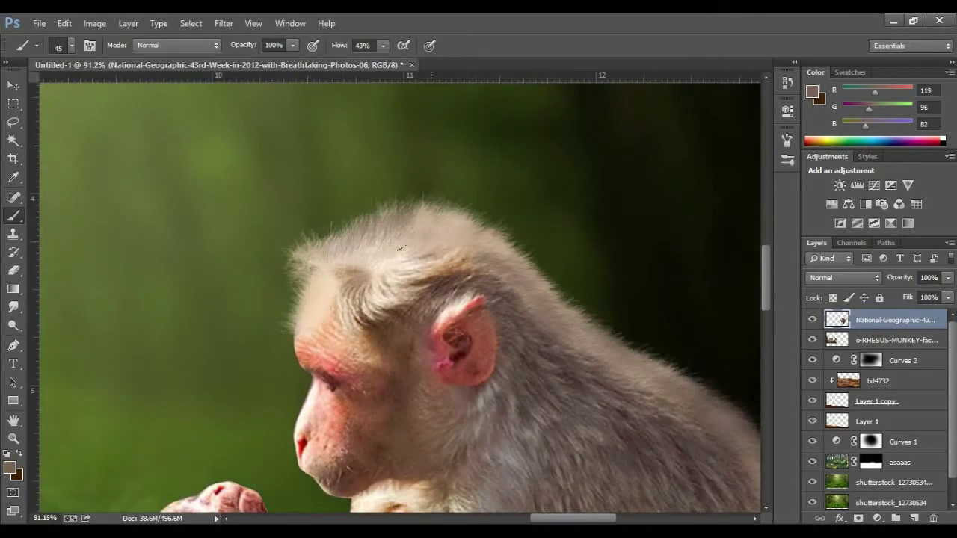
{"action": "scroll", "coordinate": [324, 257], "scroll_direction": "up", "scroll_amount": 1}
{"action": "scroll", "coordinate": [365, 222], "scroll_direction": "up", "scroll_amount": 1}
{"action": "left_click", "coordinate": [365, 222], "text": "alt"}
{"action": "scroll", "coordinate": [443, 420], "scroll_direction": "up", "scroll_amount": 2}
{"action": "right_click", "coordinate": [476, 298]}
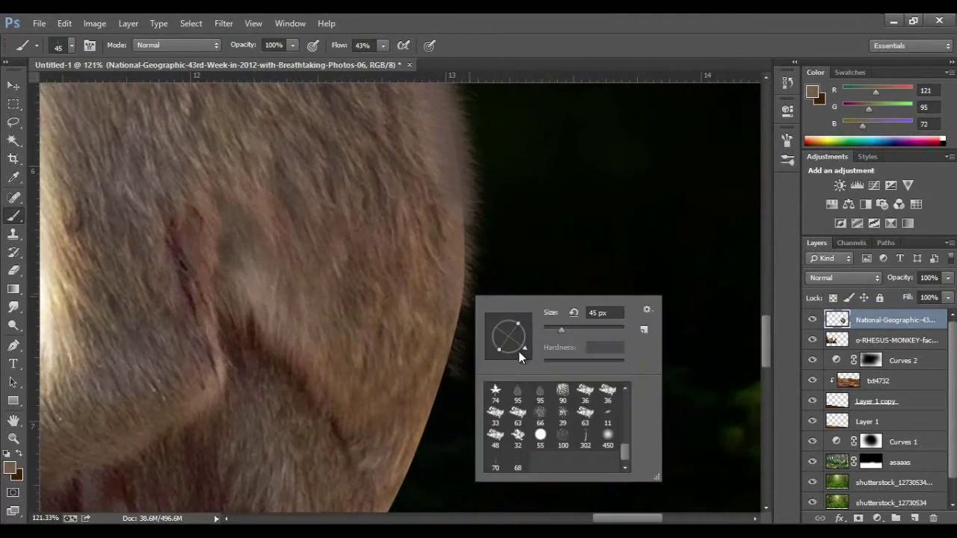
{"action": "left_click", "coordinate": [438, 382], "text": "alt"}
{"action": "left_click", "coordinate": [445, 344], "text": "alt"}
Step: Sample greyish-brown and dark back fur colours from the mother monkey
{"action": "scroll", "coordinate": [427, 352], "scroll_direction": "down", "scroll_amount": 3}
{"action": "scroll", "coordinate": [408, 359], "scroll_direction": "left", "scroll_amount": 1}
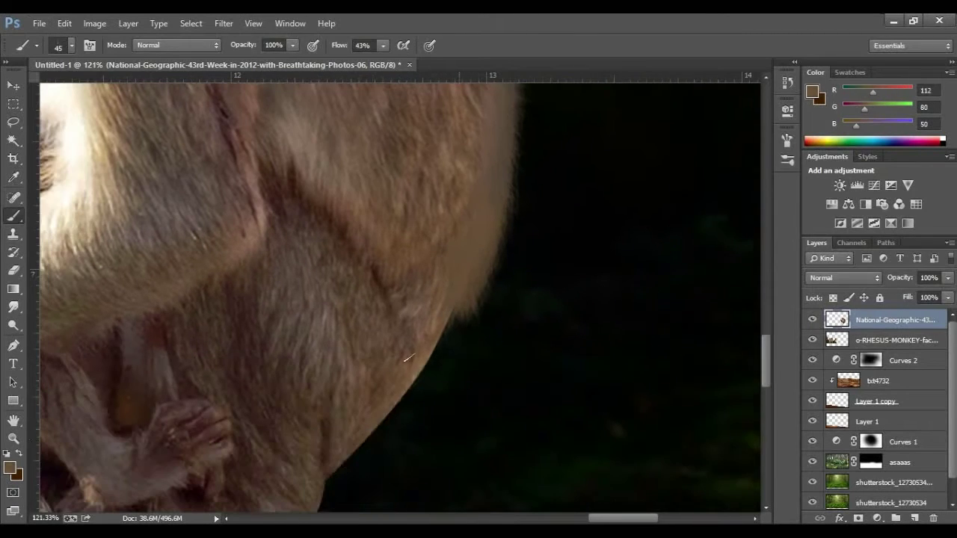
{"action": "scroll", "coordinate": [440, 273], "scroll_direction": "down", "scroll_amount": 2}
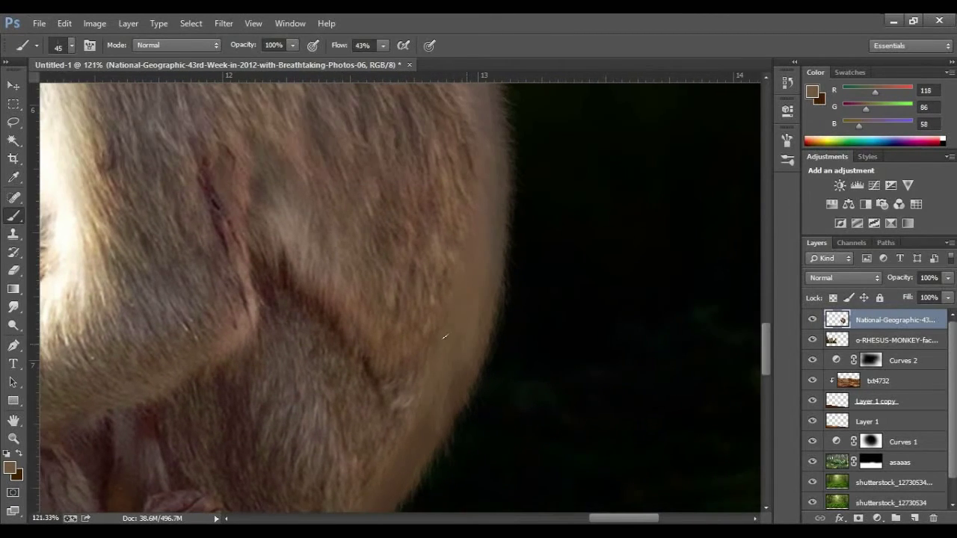
{"action": "scroll", "coordinate": [423, 421], "scroll_direction": "down", "scroll_amount": 3}
{"action": "scroll", "coordinate": [421, 320], "scroll_direction": "up", "scroll_amount": 2}
{"action": "left_click", "coordinate": [421, 320], "text": "alt"}
{"action": "left_click", "coordinate": [400, 269], "text": "alt"}
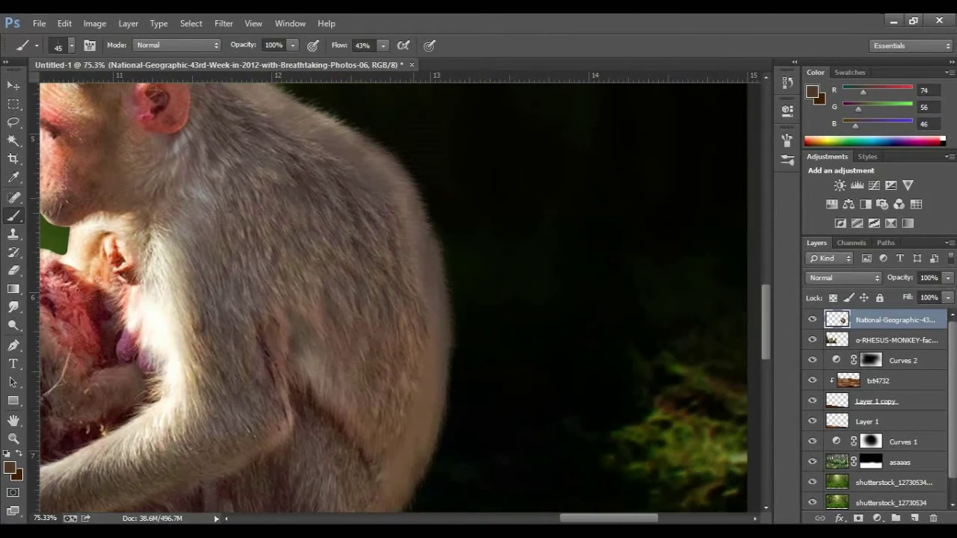
{"action": "scroll", "coordinate": [381, 359], "scroll_direction": "down", "scroll_amount": 3}
{"action": "scroll", "coordinate": [366, 394], "scroll_direction": "left", "scroll_amount": 1}
Step: Zoom to the mother's arm, sample light and dark fur, and paint soft fur along the baby's lower edge
{"action": "left_click", "coordinate": [318, 426], "text": "alt"}
{"action": "scroll", "coordinate": [318, 426], "scroll_direction": "up", "scroll_amount": 2}
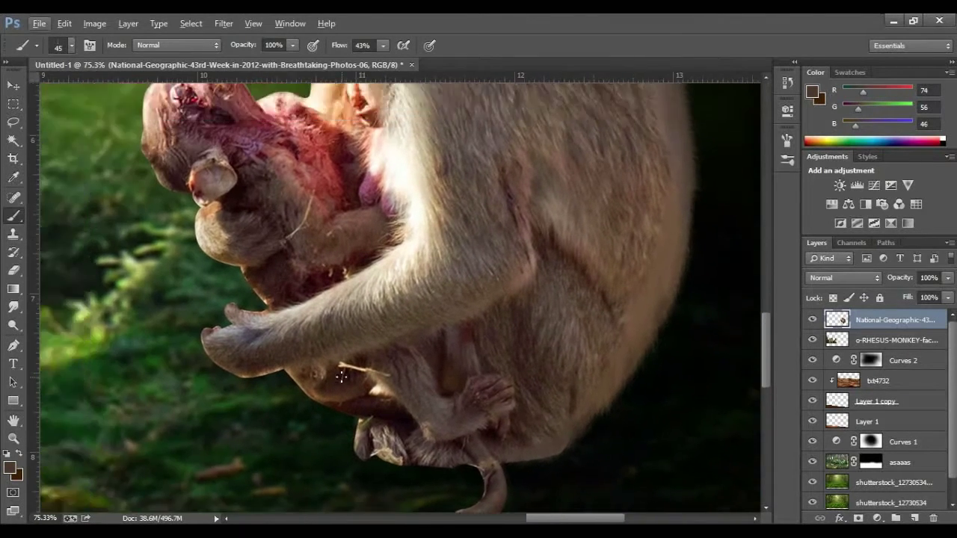
{"action": "scroll", "coordinate": [216, 348], "scroll_direction": "up", "scroll_amount": 4}
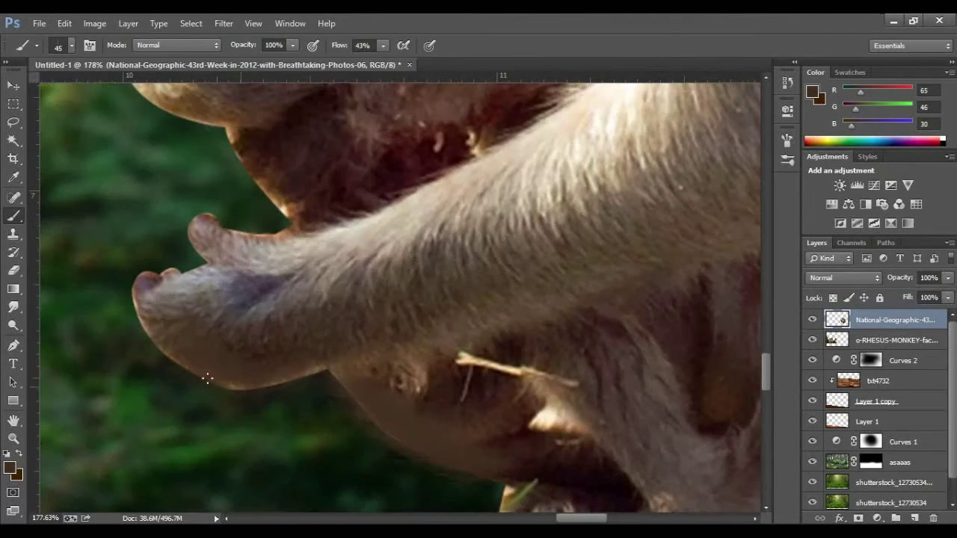
{"action": "left_click", "coordinate": [164, 350], "text": "alt"}
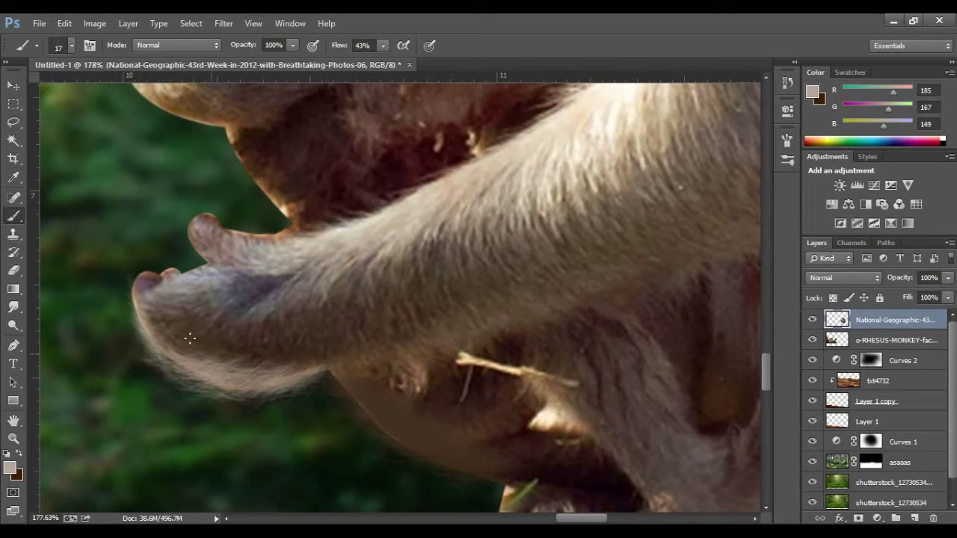
{"action": "scroll", "coordinate": [224, 352], "scroll_direction": "up", "scroll_amount": 3}
{"action": "scroll", "coordinate": [262, 359], "scroll_direction": "down", "scroll_amount": 1}
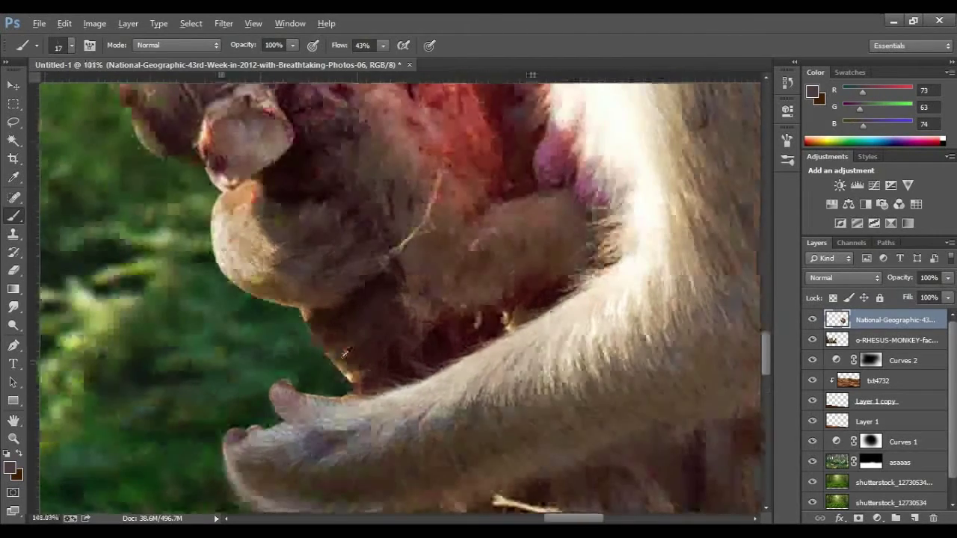
{"action": "left_click", "coordinate": [317, 364], "text": "alt"}
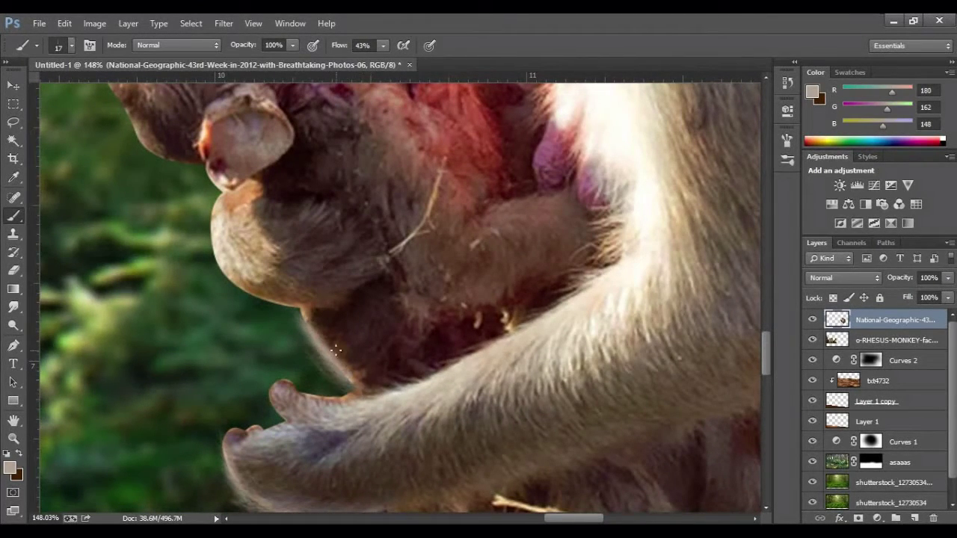
{"action": "left_click_drag", "start_coordinate": [304, 320], "coordinate": [364, 402]}
Step: Switch to another fur brush tip and sample fur tones from the mother's back and the baby
{"action": "right_click", "coordinate": [319, 336]}
{"action": "left_click", "coordinate": [282, 338], "text": "alt"}
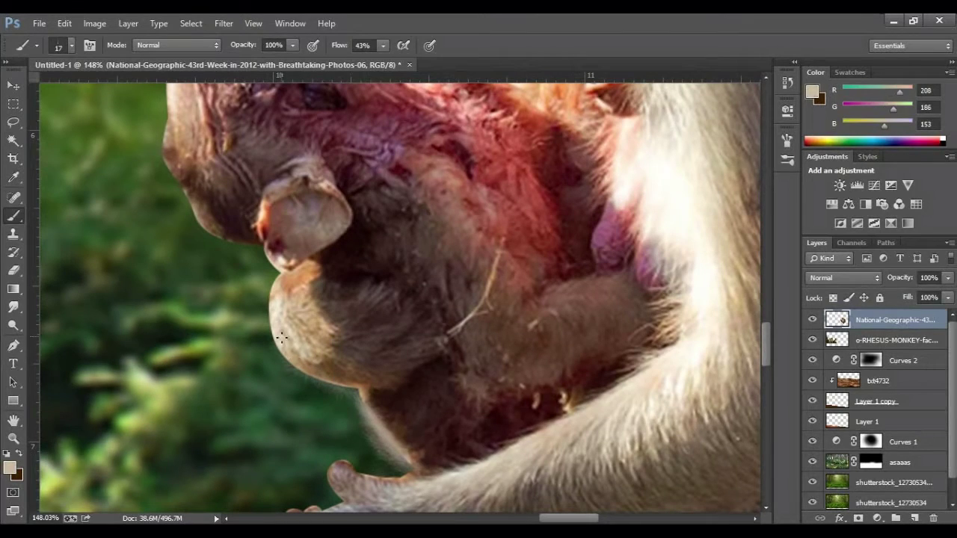
{"action": "left_click", "coordinate": [354, 392], "text": "alt"}
{"action": "scroll", "coordinate": [354, 392], "scroll_direction": "down", "scroll_amount": 2}
{"action": "scroll", "coordinate": [449, 337], "scroll_direction": "down", "scroll_amount": 2}
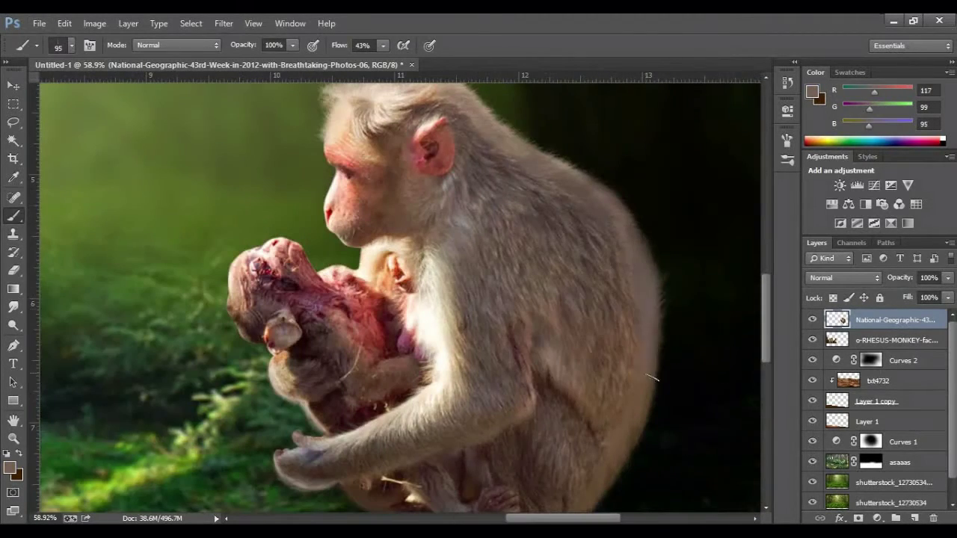
{"action": "scroll", "coordinate": [591, 274], "scroll_direction": "down", "scroll_amount": 1}
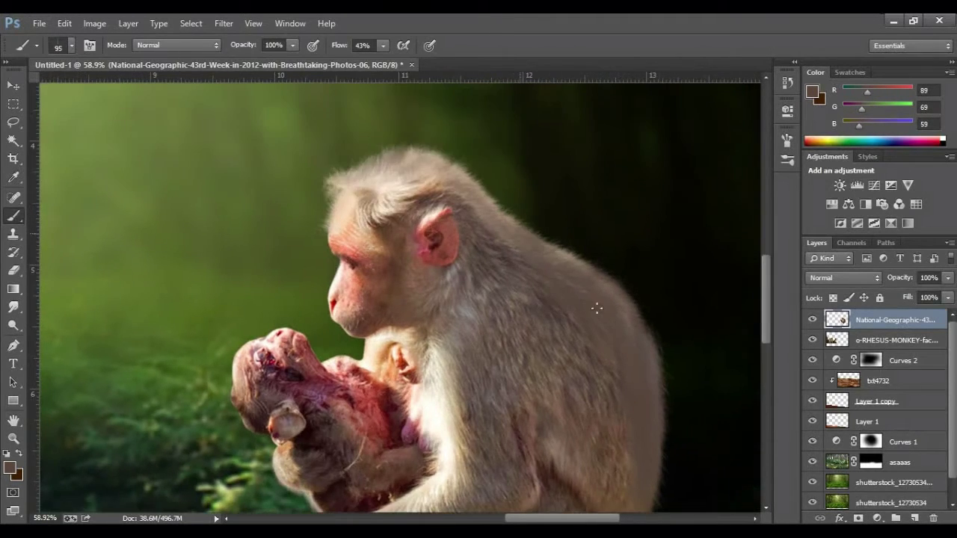
{"action": "scroll", "coordinate": [595, 309], "scroll_direction": "down", "scroll_amount": 2}
{"action": "scroll", "coordinate": [527, 221], "scroll_direction": "up", "scroll_amount": 2}
{"action": "left_click", "coordinate": [528, 220], "text": "alt"}
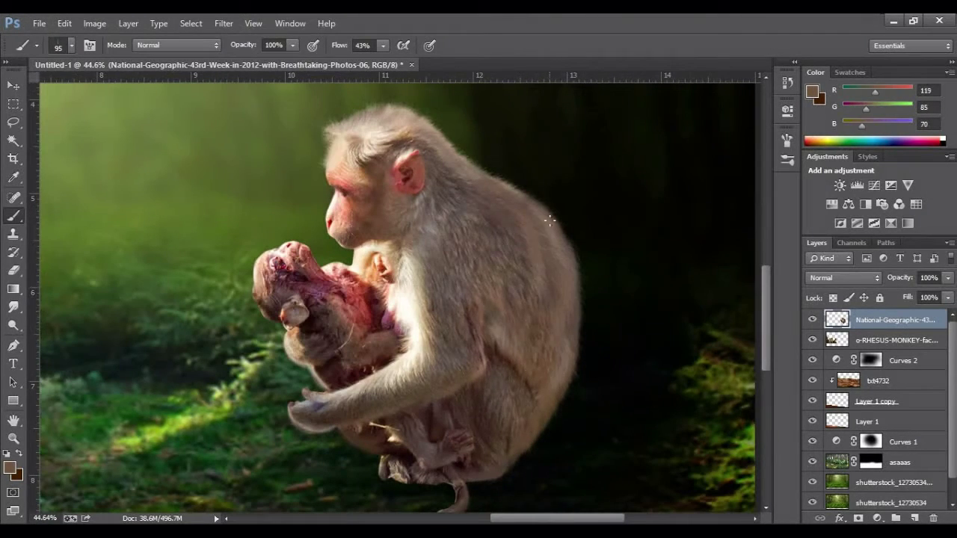
{"action": "scroll", "coordinate": [207, 290], "scroll_direction": "up", "scroll_amount": 4}
{"action": "left_click", "coordinate": [368, 277], "text": "alt"}
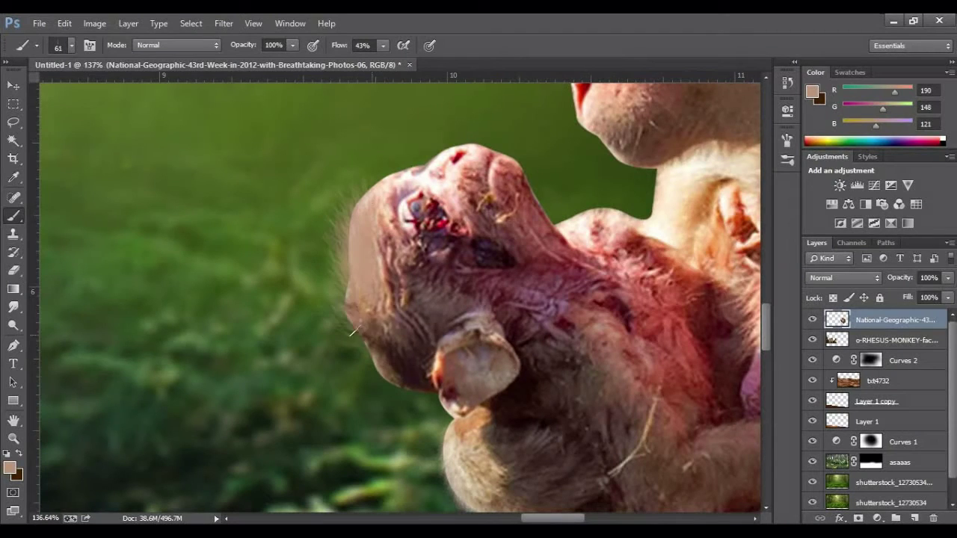
Step: Paint pale, then darker reddish, fur strands behind the baby's head
{"action": "left_click", "coordinate": [479, 317], "text": "alt"}
{"action": "left_click_drag", "start_coordinate": [352, 202], "coordinate": [336, 314]}
{"action": "left_click_drag", "start_coordinate": [382, 157], "coordinate": [374, 297]}
{"action": "left_click", "coordinate": [377, 324], "text": "alt"}
{"action": "left_click_drag", "start_coordinate": [389, 224], "coordinate": [355, 374]}
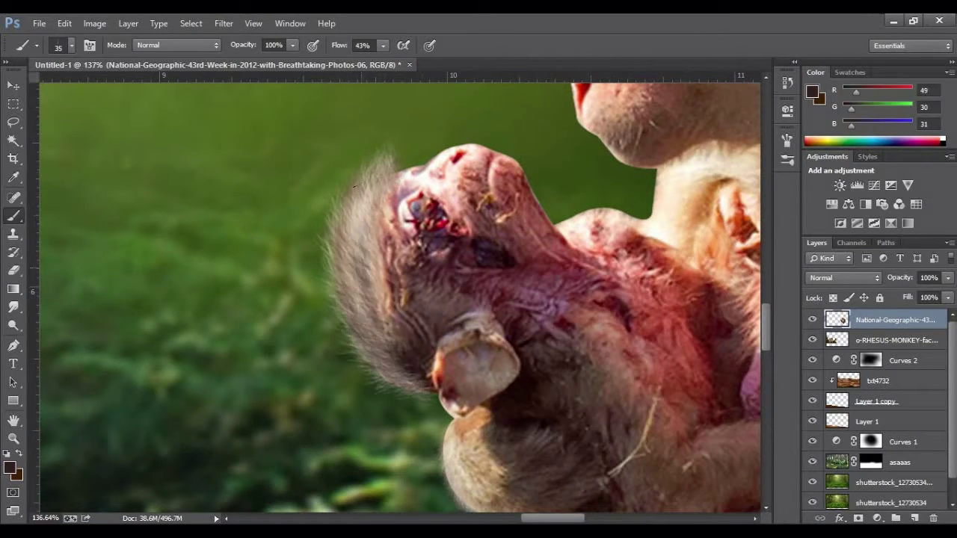
{"action": "left_click_drag", "start_coordinate": [507, 222], "coordinate": [523, 312]}
Step: Enlarge the brush and paint pale fur strands along the mother's face outline
{"action": "left_click_drag", "start_coordinate": [447, 307], "coordinate": [232, 232]}
{"action": "left_click", "coordinate": [364, 234], "text": "alt"}
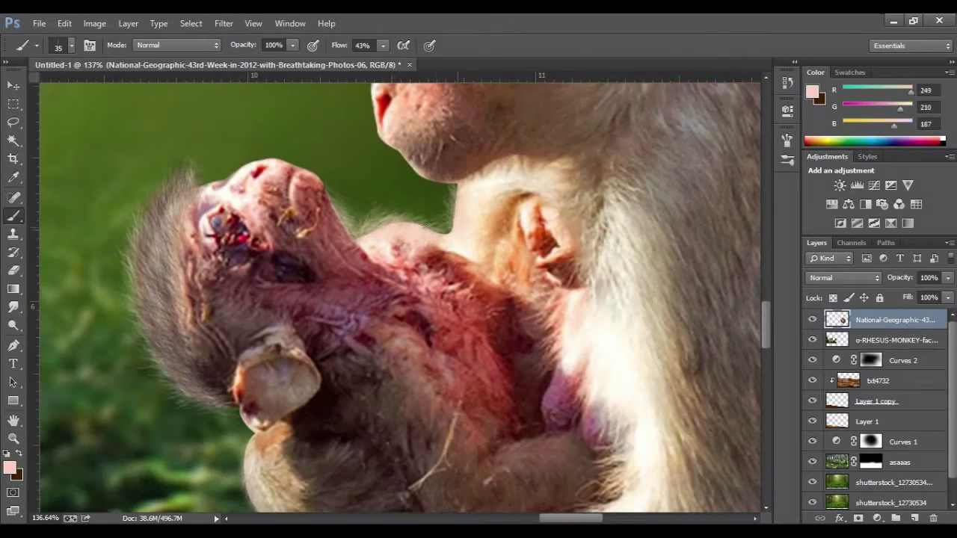
{"action": "left_click_drag", "start_coordinate": [388, 213], "coordinate": [352, 135]}
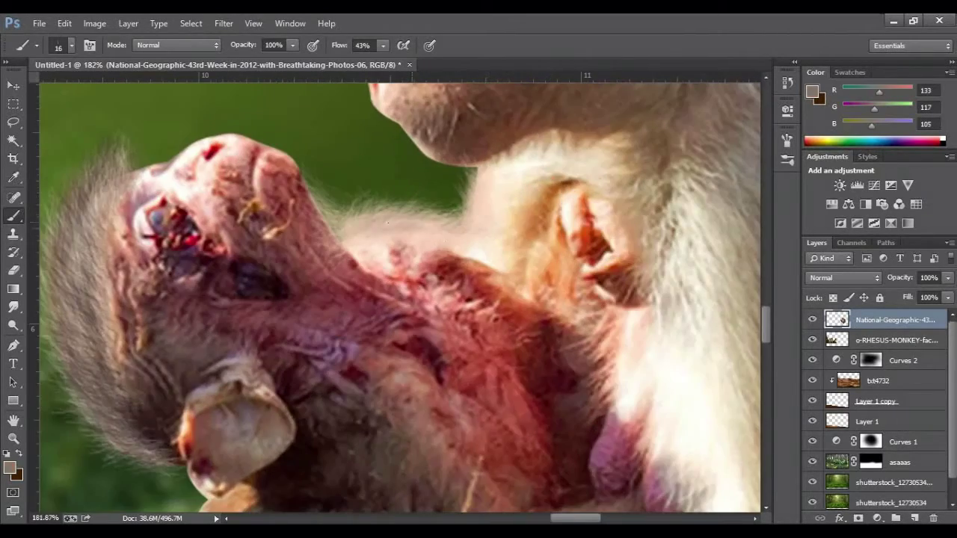
{"action": "left_click_drag", "start_coordinate": [351, 224], "coordinate": [358, 112]}
{"action": "scroll", "coordinate": [373, 187], "scroll_direction": "down", "scroll_amount": 2}
{"action": "key", "text": "bracketright"}
{"action": "left_click", "coordinate": [389, 150], "text": "alt"}
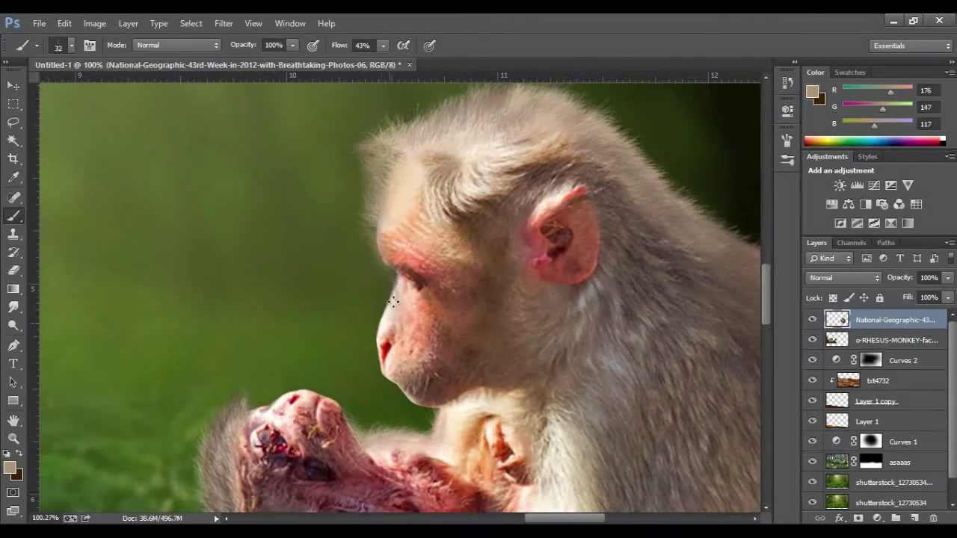
{"action": "left_click", "coordinate": [395, 217], "text": "alt"}
{"action": "left_click_drag", "start_coordinate": [447, 144], "coordinate": [455, 223]}
{"action": "scroll", "coordinate": [389, 262], "scroll_direction": "down", "scroll_amount": 3}
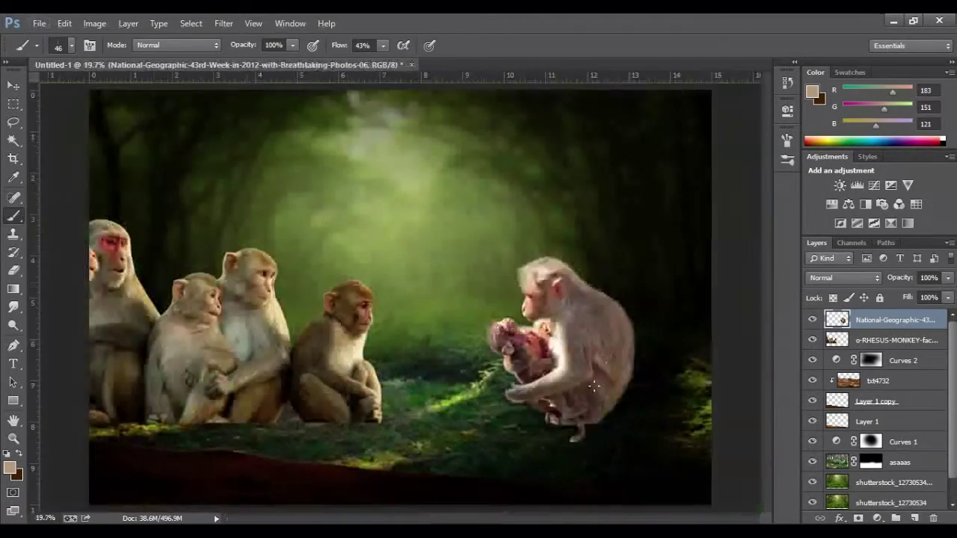
Step: Create a new Layer 2 above the seated monkeys layer and set brush opacity to 99%
{"action": "key", "text": "ctrl+shift+alt+n"}
{"action": "scroll", "coordinate": [395, 299], "scroll_direction": "up", "scroll_amount": 3}
{"action": "left_click", "coordinate": [395, 299], "text": "alt"}
{"action": "key", "text": "bracketleft"}
{"action": "key", "text": "bracketleft"}
{"action": "scroll", "coordinate": [458, 331], "scroll_direction": "left", "scroll_amount": 3}
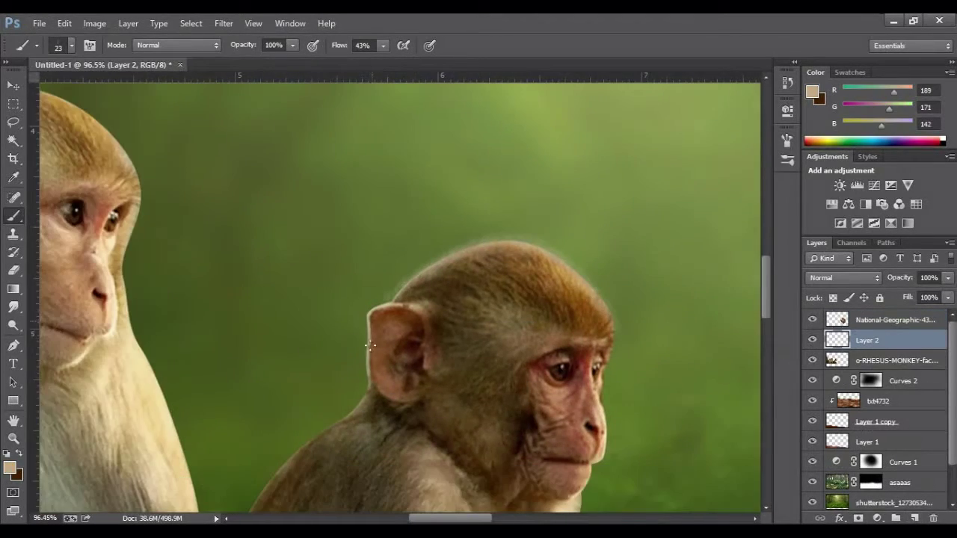
{"action": "scroll", "coordinate": [336, 397], "scroll_direction": "down", "scroll_amount": 3}
{"action": "key", "text": "bracketright"}
{"action": "key", "text": "9"}
{"action": "key", "text": "9"}
Step: Pick a fur brush tip and paint cream fur along the middle monkey's right edge
{"action": "left_click", "coordinate": [276, 465], "text": "alt"}
{"action": "scroll", "coordinate": [313, 373], "scroll_direction": "up", "scroll_amount": 2}
{"action": "right_click", "coordinate": [467, 271]}
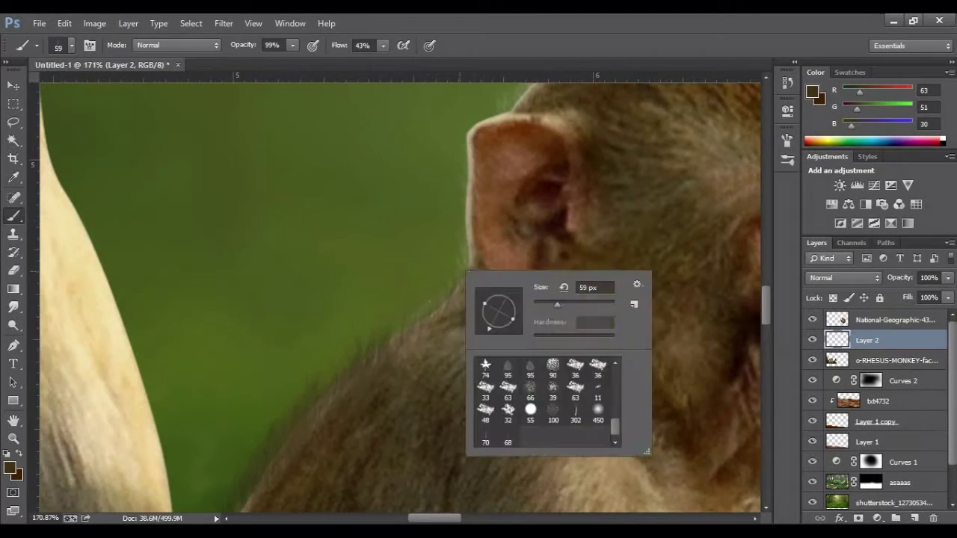
{"action": "scroll", "coordinate": [467, 270], "scroll_direction": "down", "scroll_amount": 3}
{"action": "left_click", "coordinate": [672, 353], "text": "alt"}
{"action": "left_click", "coordinate": [521, 248], "text": "alt"}
{"action": "scroll", "coordinate": [479, 384], "scroll_direction": "down", "scroll_amount": 2}
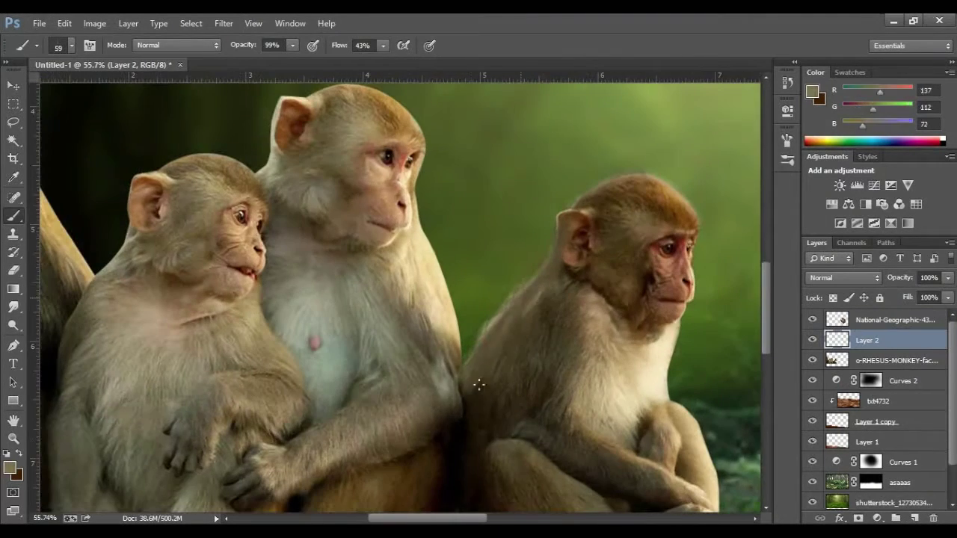
{"action": "left_click_drag", "start_coordinate": [441, 275], "coordinate": [422, 187]}
Step: Sample cream and brown fur tones and pick a fur tip for the left monkeys' heads
{"action": "left_click", "coordinate": [449, 341], "text": "alt"}
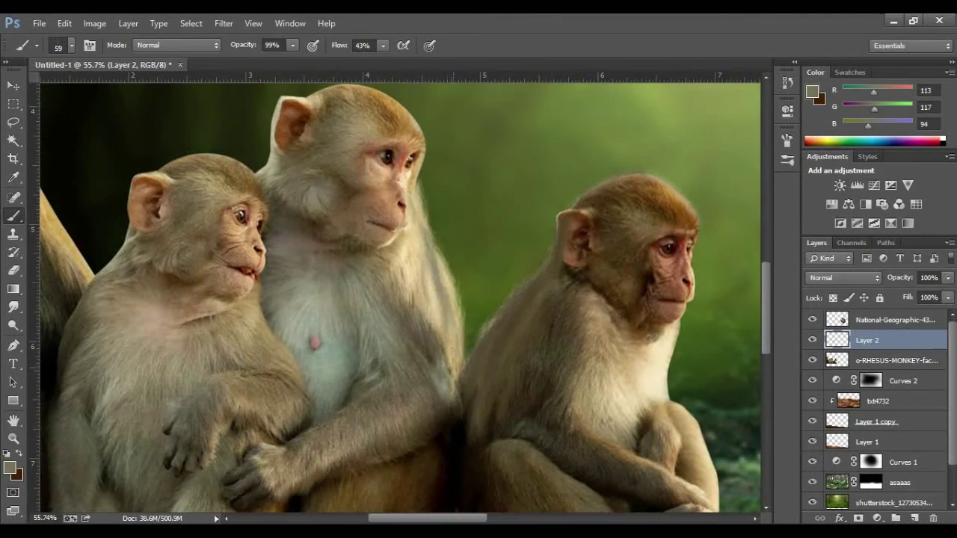
{"action": "scroll", "coordinate": [452, 350], "scroll_direction": "up", "scroll_amount": 2}
{"action": "left_click", "coordinate": [429, 198], "text": "alt"}
{"action": "scroll", "coordinate": [284, 175], "scroll_direction": "up", "scroll_amount": 1}
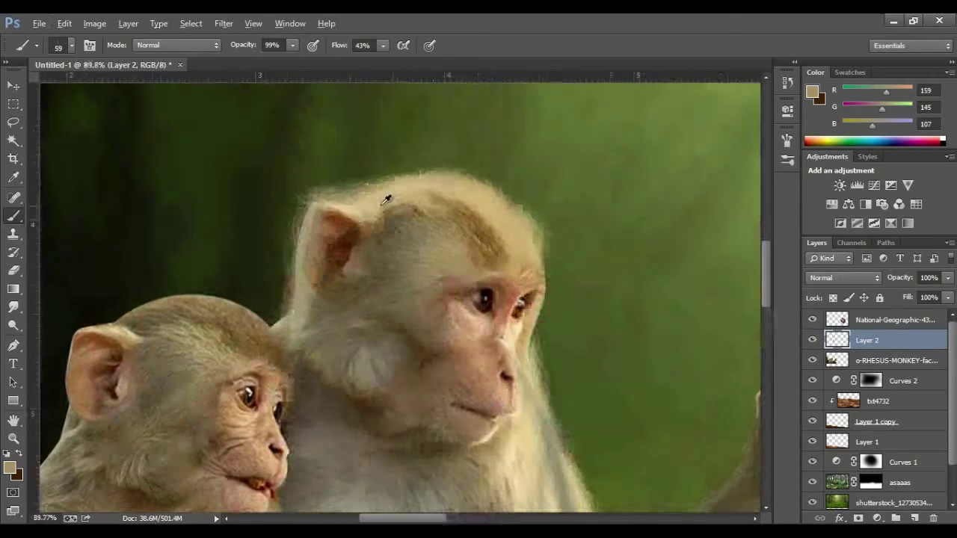
{"action": "left_click", "coordinate": [419, 206], "text": "alt"}
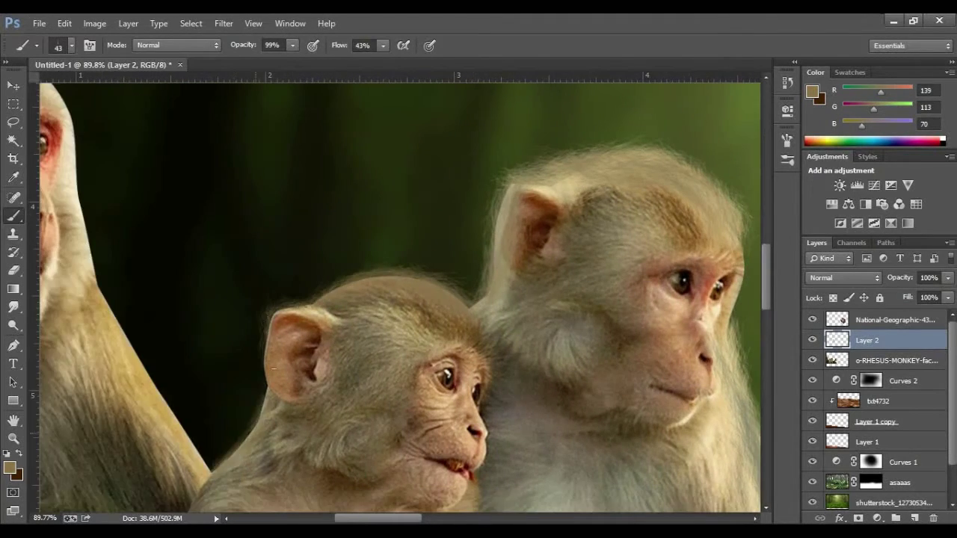
{"action": "left_click_drag", "start_coordinate": [201, 310], "coordinate": [659, 370]}
{"action": "left_click", "coordinate": [411, 465], "text": "alt"}
{"action": "right_click", "coordinate": [274, 184]}
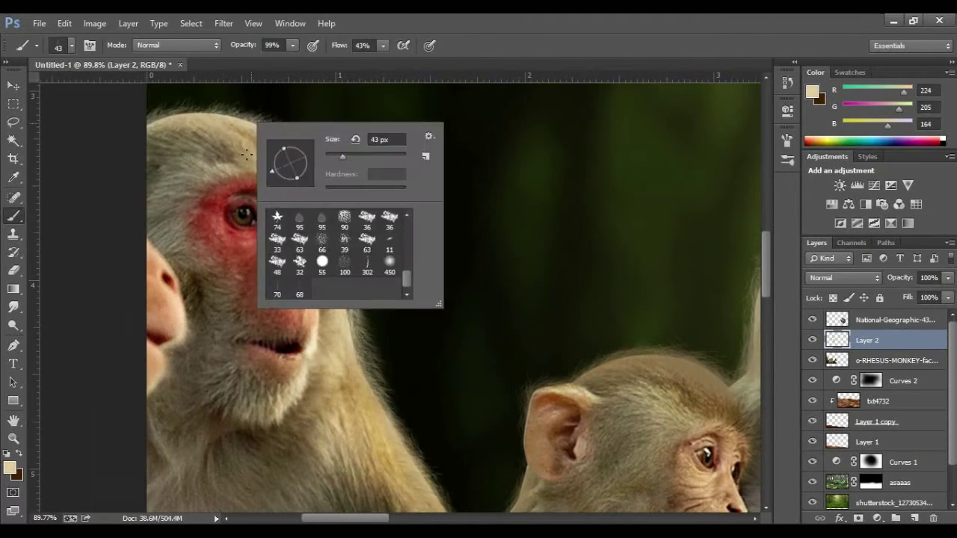
{"action": "left_click", "coordinate": [337, 285], "text": "alt"}
{"action": "left_click_drag", "start_coordinate": [449, 374], "coordinate": [423, 304]}
{"action": "right_click", "coordinate": [529, 398]}
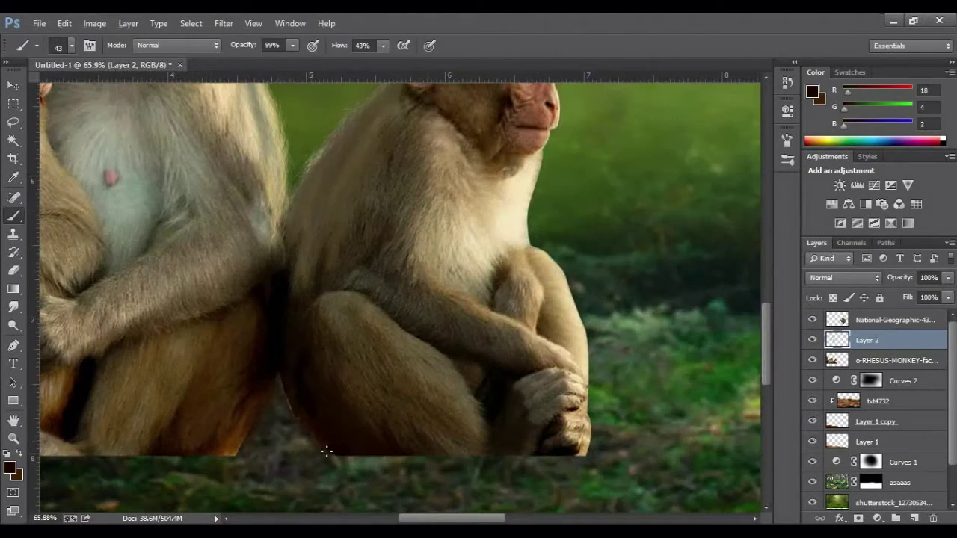
Step: Fit the whole composite on screen and start free-transforming the mother-and-baby layer
{"action": "key", "text": "ctrl+0"}
{"action": "key", "text": "v"}
{"action": "left_click", "coordinate": [569, 351], "text": "ctrl"}
{"action": "key", "text": "ctrl+t"}
Step: Commit the mother-and-baby transform, set Layer 3 to Overlay, and raise the Dodge exposure
{"action": "key", "text": "Return"}
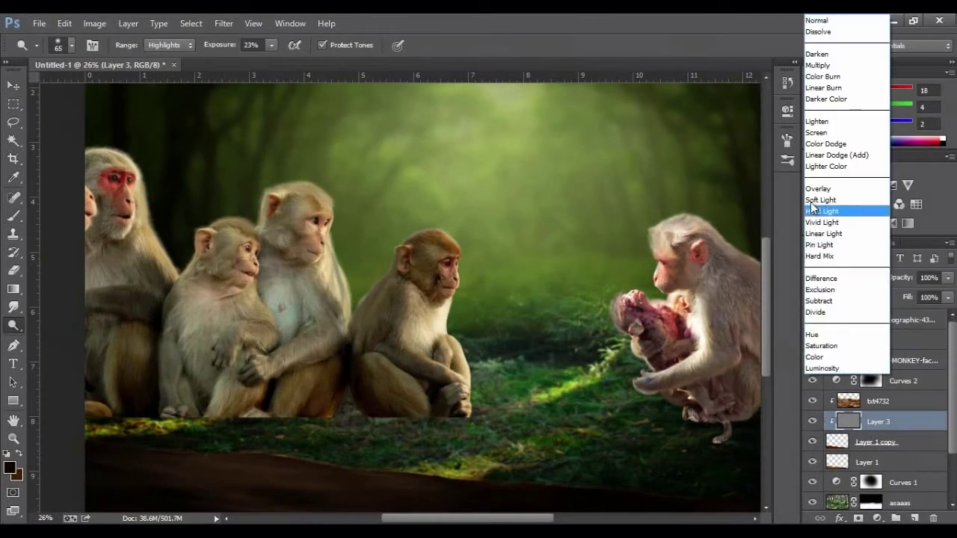
{"action": "left_click", "coordinate": [818, 188]}
{"action": "left_click", "coordinate": [230, 45]}
{"action": "scroll", "coordinate": [229, 459], "scroll_direction": "down", "scroll_amount": 3}
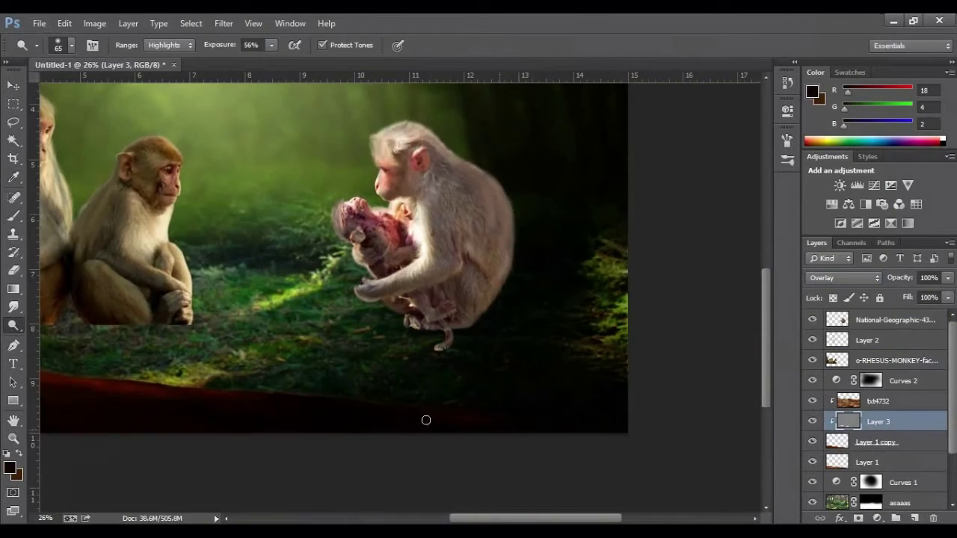
{"action": "scroll", "coordinate": [284, 426], "scroll_direction": "up", "scroll_amount": 4, "text": "alt"}
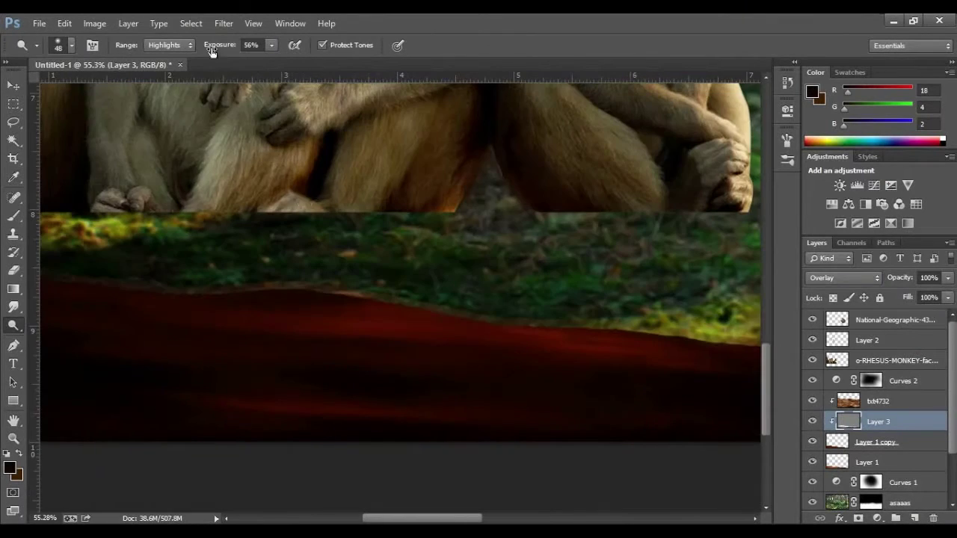
{"action": "scroll", "coordinate": [268, 413], "scroll_direction": "down", "scroll_amount": 2, "text": "alt"}
{"action": "scroll", "coordinate": [263, 358], "scroll_direction": "down", "scroll_amount": 2, "text": "alt"}
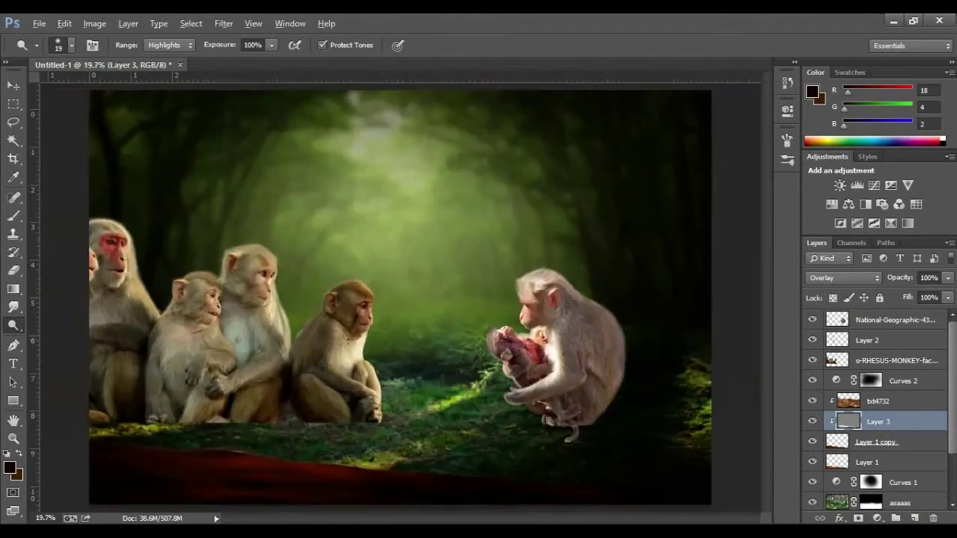
{"action": "scroll", "coordinate": [311, 409], "scroll_direction": "up", "scroll_amount": 2, "text": "alt"}
{"action": "scroll", "coordinate": [311, 410], "scroll_direction": "down", "scroll_amount": 2, "text": "alt"}
{"action": "scroll", "coordinate": [311, 409], "scroll_direction": "down", "scroll_amount": 2, "text": "alt"}
Step: Nudge the seated monkeys layer slightly and enlarge the left group with Free Transform
{"action": "key", "text": "v"}
{"action": "left_click", "coordinate": [317, 316], "text": "ctrl"}
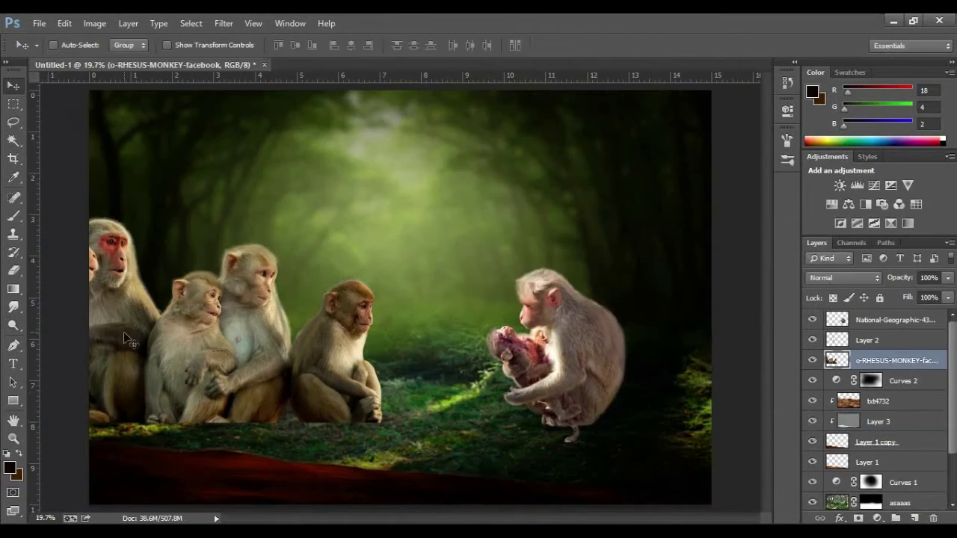
{"action": "left_click_drag", "start_coordinate": [317, 316], "coordinate": [321, 319]}
{"action": "key", "text": "ctrl+t"}
{"action": "left_click_drag", "start_coordinate": [378, 216], "coordinate": [404, 191]}
Step: Enlarge the mother monkey layer with Free Transform and add a layer mask to it
{"action": "key", "text": "Return"}
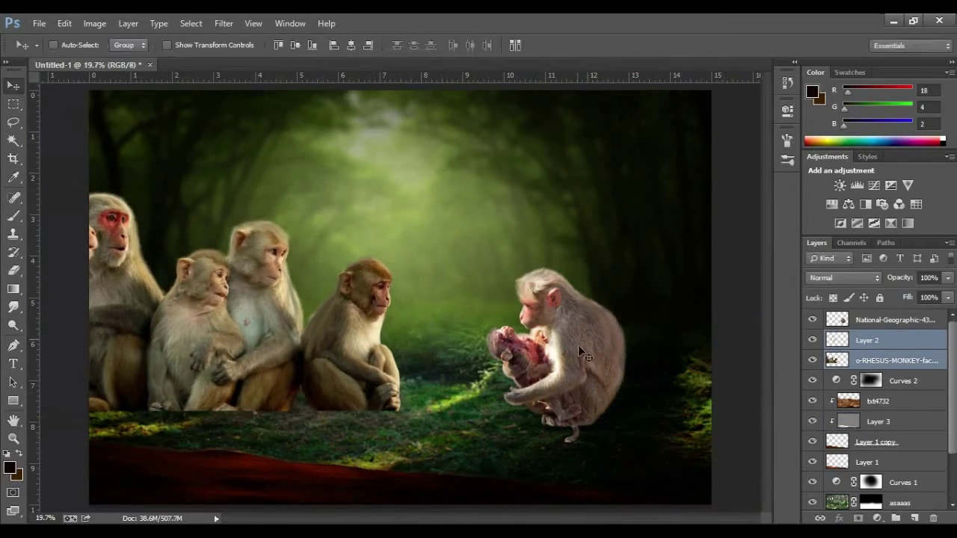
{"action": "left_click", "coordinate": [578, 345], "text": "ctrl"}
{"action": "key", "text": "ctrl+t"}
{"action": "left_click_drag", "start_coordinate": [625, 269], "coordinate": [654, 216]}
{"action": "key", "text": "Return"}
{"action": "left_click", "coordinate": [858, 518]}
Step: Paint black with a soft brush on the masks to hide the monkeys' hard lower edges
{"action": "key", "text": "b"}
{"action": "scroll", "coordinate": [600, 397], "scroll_direction": "up", "scroll_amount": 5, "text": "alt"}
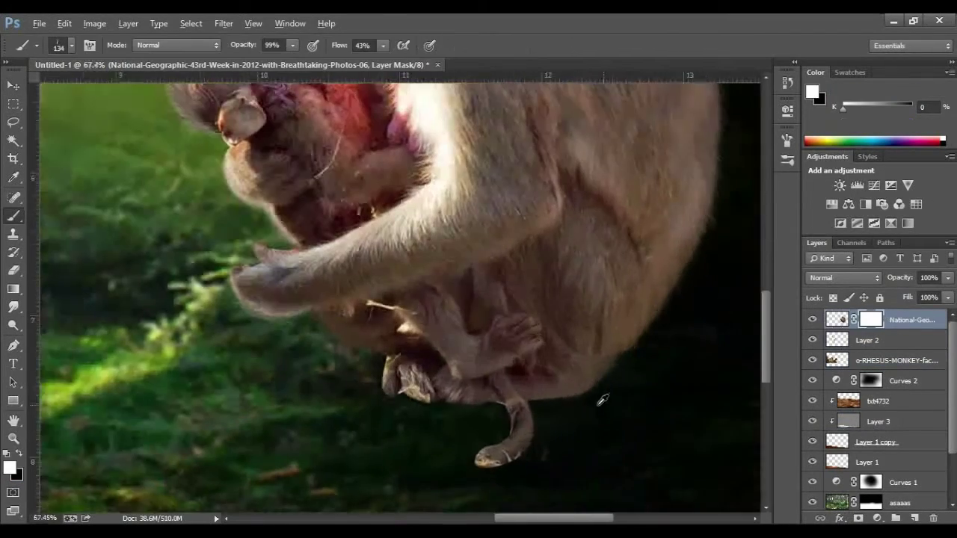
{"action": "left_click", "coordinate": [9, 466]}
{"action": "key", "text": "Return"}
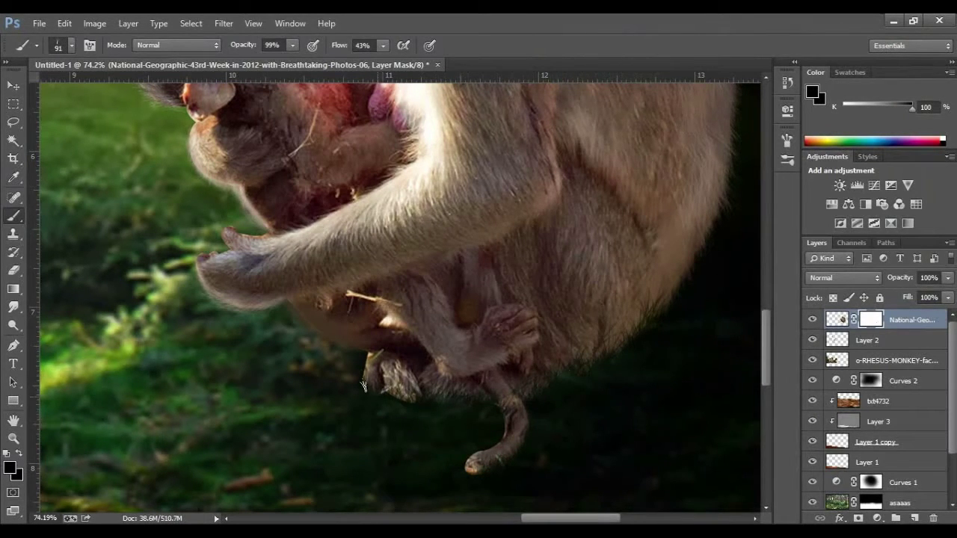
{"action": "scroll", "coordinate": [530, 407], "scroll_direction": "down", "scroll_amount": 5, "text": "alt"}
{"action": "key", "text": "alt+bracketleft"}
{"action": "key", "text": "alt+bracketleft"}
{"action": "scroll", "coordinate": [464, 369], "scroll_direction": "up", "scroll_amount": 5, "text": "alt"}
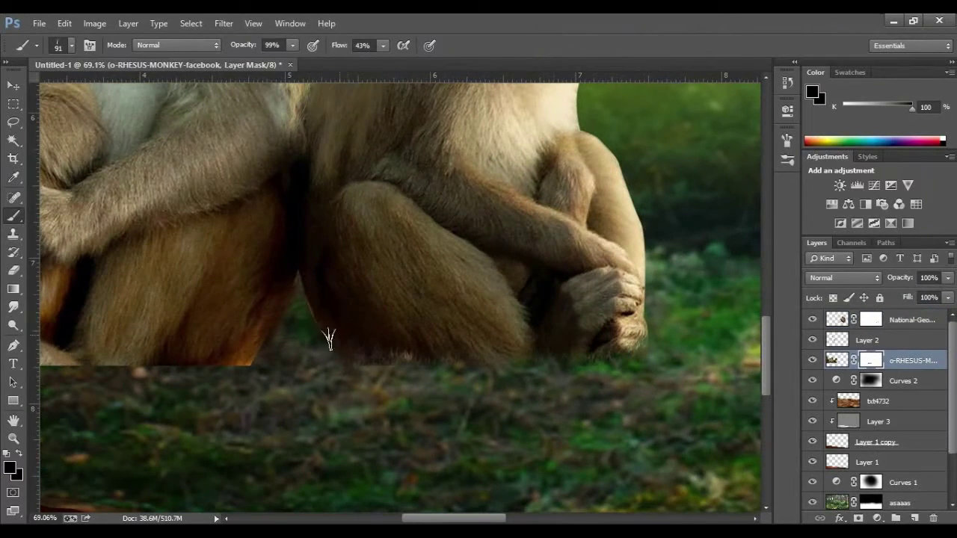
{"action": "left_click_drag", "start_coordinate": [275, 372], "coordinate": [720, 380]}
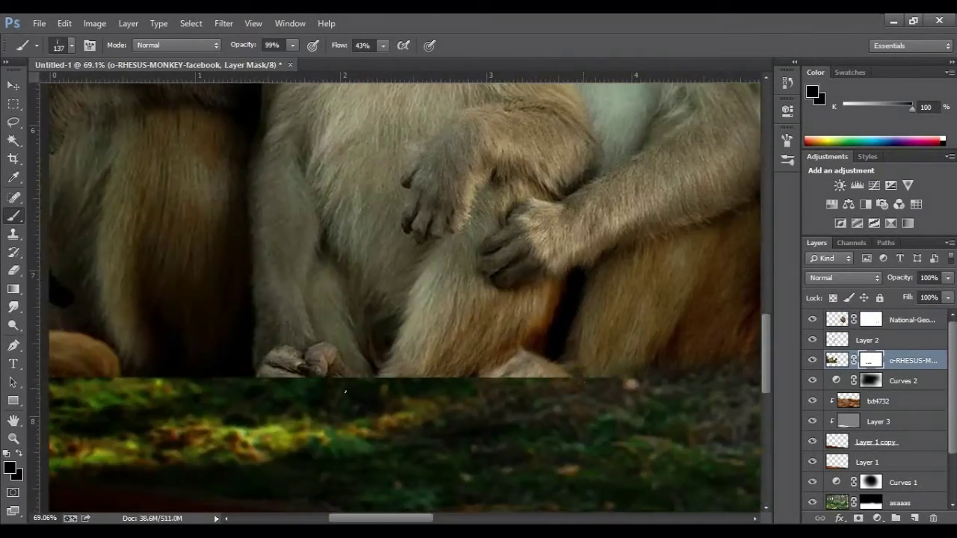
{"action": "left_click_drag", "start_coordinate": [201, 384], "coordinate": [407, 384]}
{"action": "left_click_drag", "start_coordinate": [686, 385], "coordinate": [389, 381]}
Step: Switch to the Clone Stamp tool and choose which layers it samples from
{"action": "scroll", "coordinate": [327, 381], "scroll_direction": "down", "scroll_amount": 1}
{"action": "scroll", "coordinate": [633, 359], "scroll_direction": "down", "scroll_amount": 2}
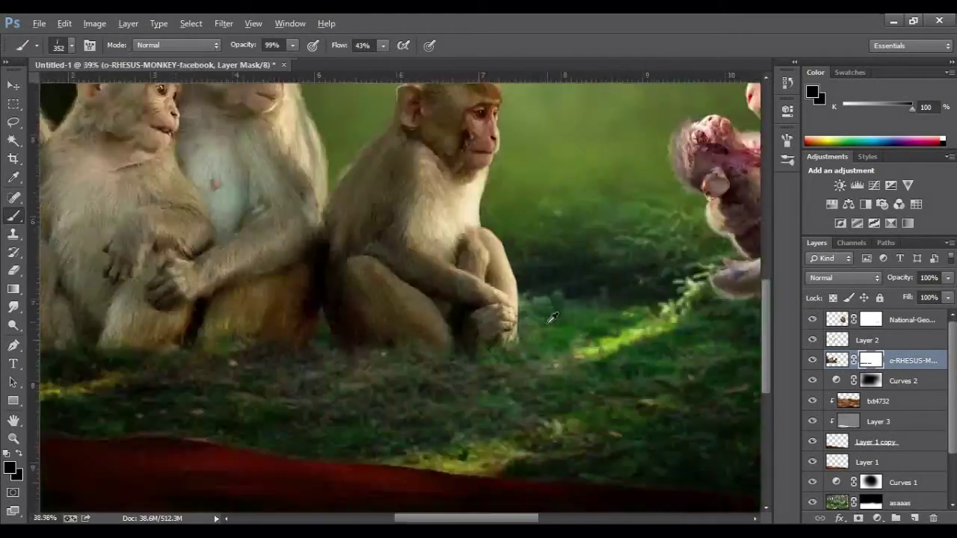
{"action": "scroll", "coordinate": [524, 367], "scroll_direction": "down", "scroll_amount": 1}
{"action": "key", "text": "s"}
{"action": "left_click", "coordinate": [447, 365], "text": "ctrl"}
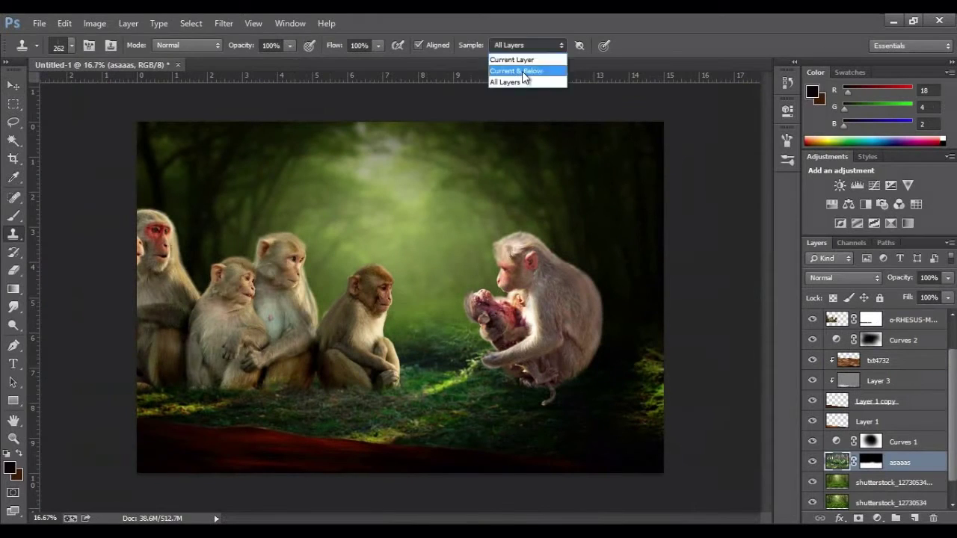
Step: Add a new empty Layer 4 above the left monkeys' layer to hold cloned grass
{"action": "scroll", "coordinate": [232, 394], "scroll_direction": "up", "scroll_amount": 2}
{"action": "left_click", "coordinate": [436, 388], "text": "ctrl"}
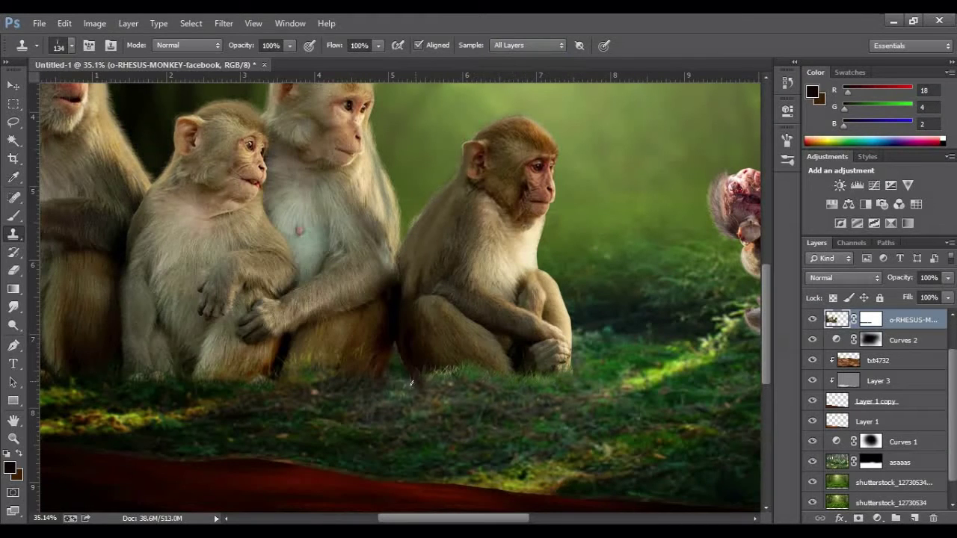
{"action": "scroll", "coordinate": [875, 374], "scroll_direction": "up", "scroll_amount": 2}
{"action": "key", "text": "ctrl+shift+alt+n"}
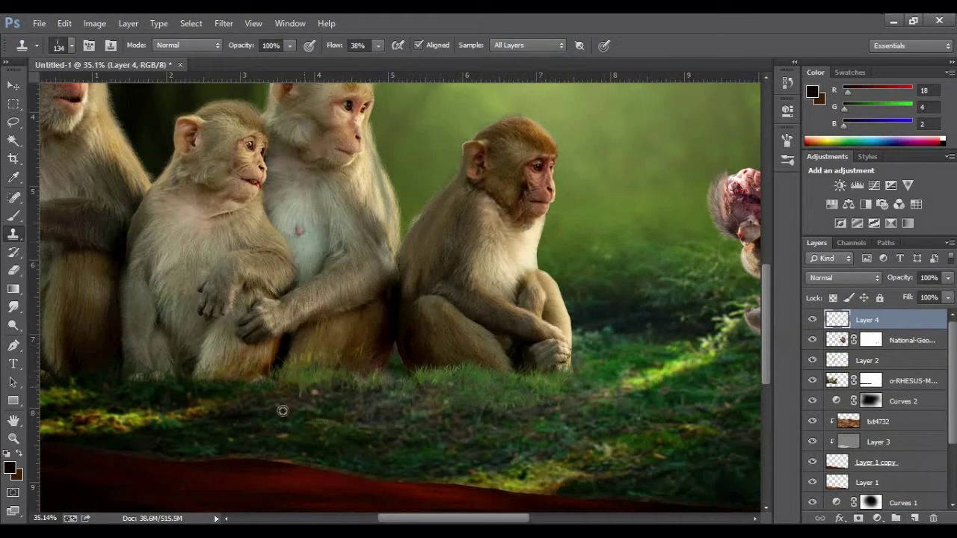
{"action": "scroll", "coordinate": [285, 393], "scroll_direction": "left", "scroll_amount": 5}
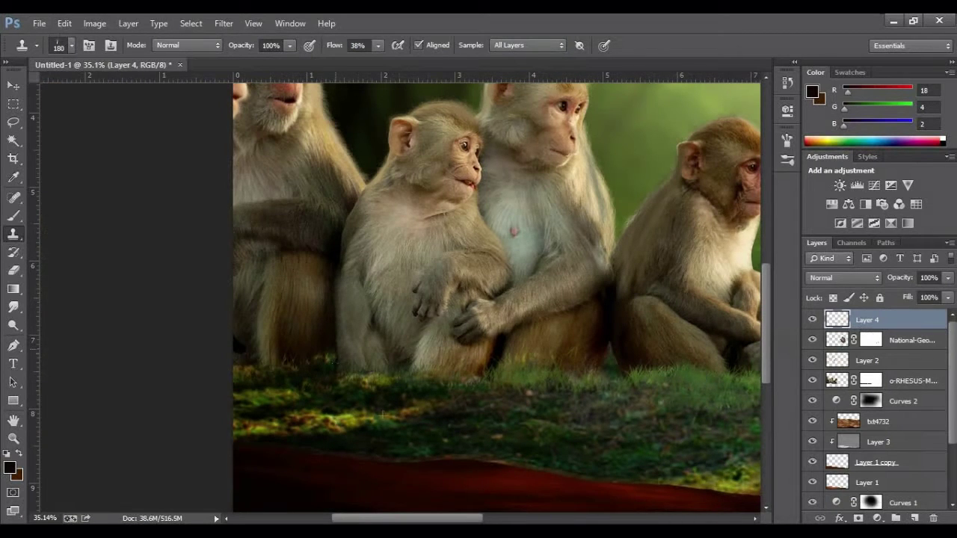
{"action": "scroll", "coordinate": [444, 409], "scroll_direction": "right", "scroll_amount": 4}
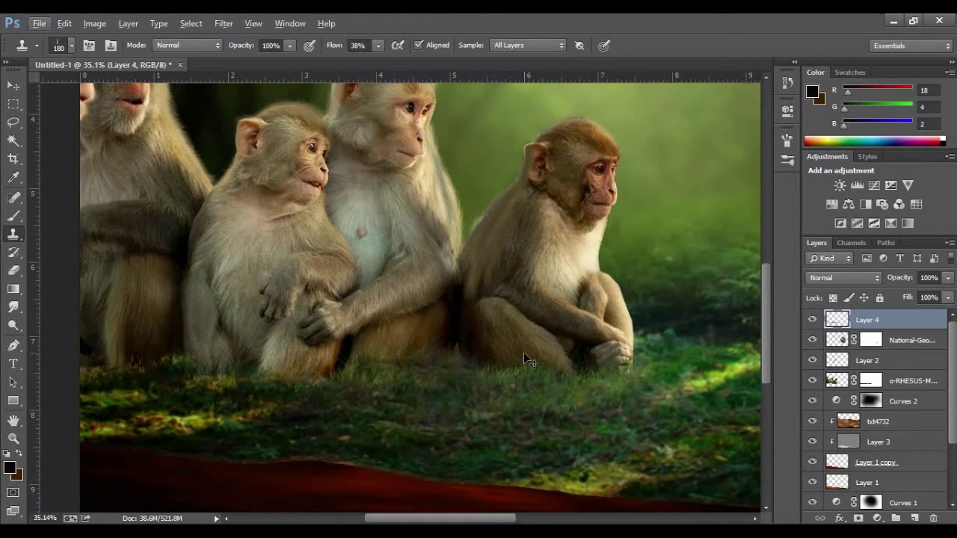
{"action": "scroll", "coordinate": [365, 378], "scroll_direction": "up", "scroll_amount": 2}
{"action": "scroll", "coordinate": [639, 361], "scroll_direction": "right", "scroll_amount": 5}
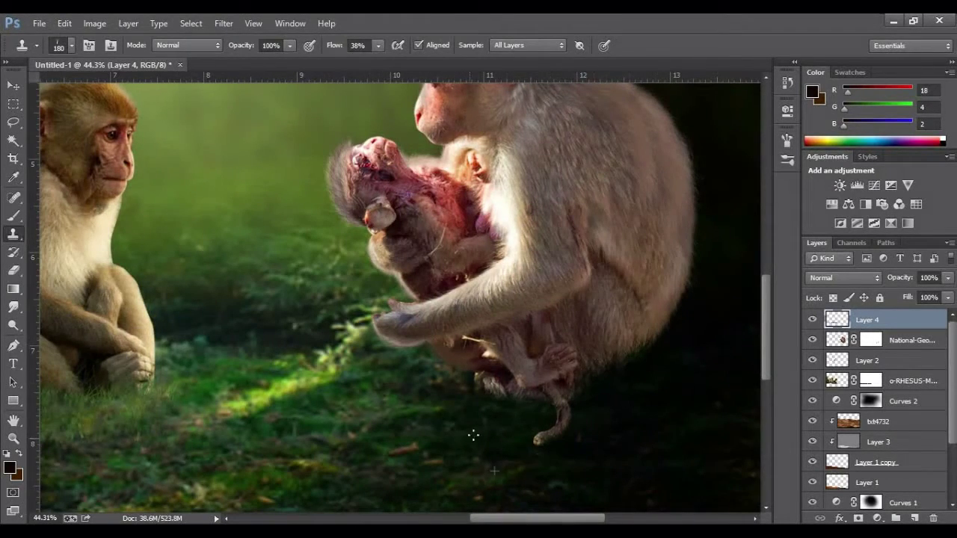
Step: Nudge the mother monkey and baby layer slightly to the right
{"action": "key", "text": "ctrl+0"}
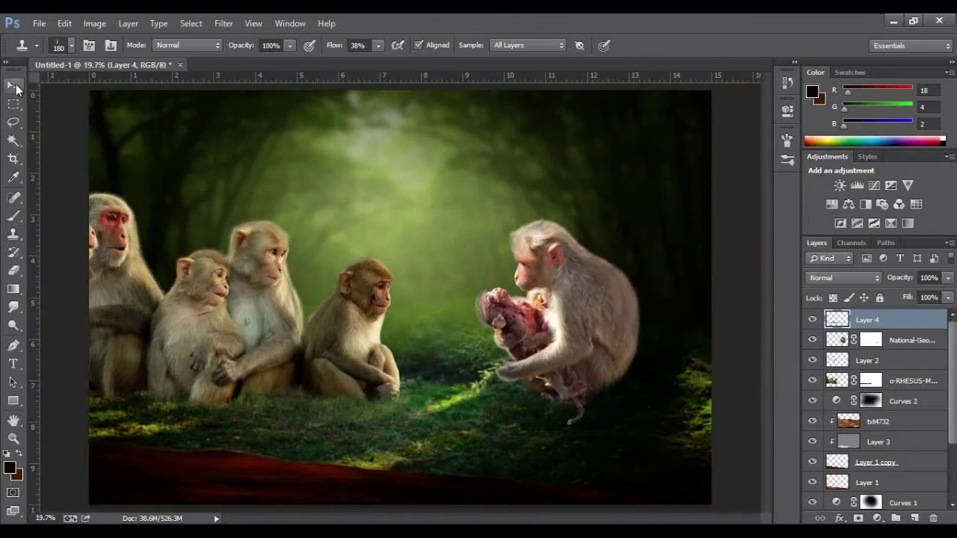
{"action": "key", "text": "ctrl+e"}
{"action": "left_click", "coordinate": [434, 224]}
{"action": "key", "text": "ctrl+t"}
{"action": "key", "text": "Return"}
{"action": "key", "text": "ctrl+t"}
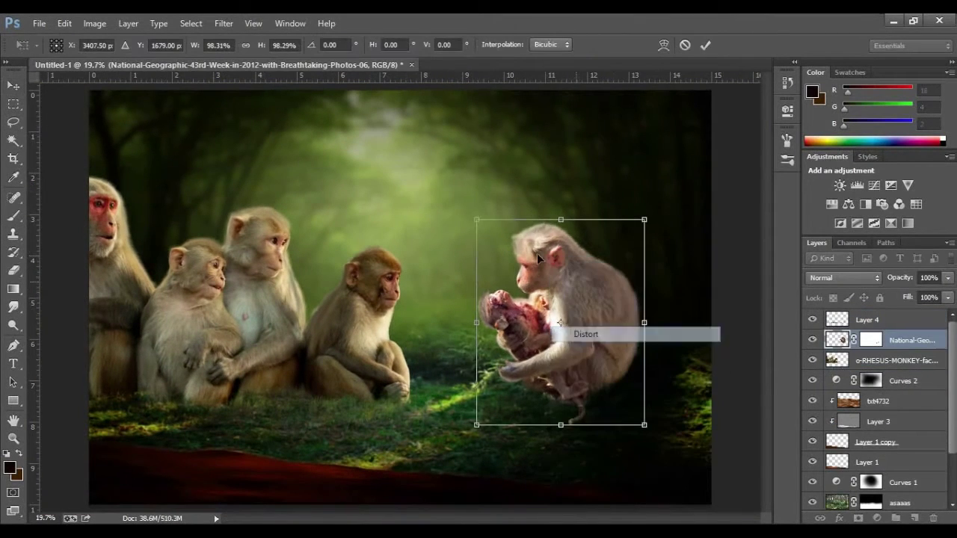
{"action": "left_click_drag", "start_coordinate": [537, 253], "coordinate": [552, 251]}
{"action": "key", "text": "Return"}
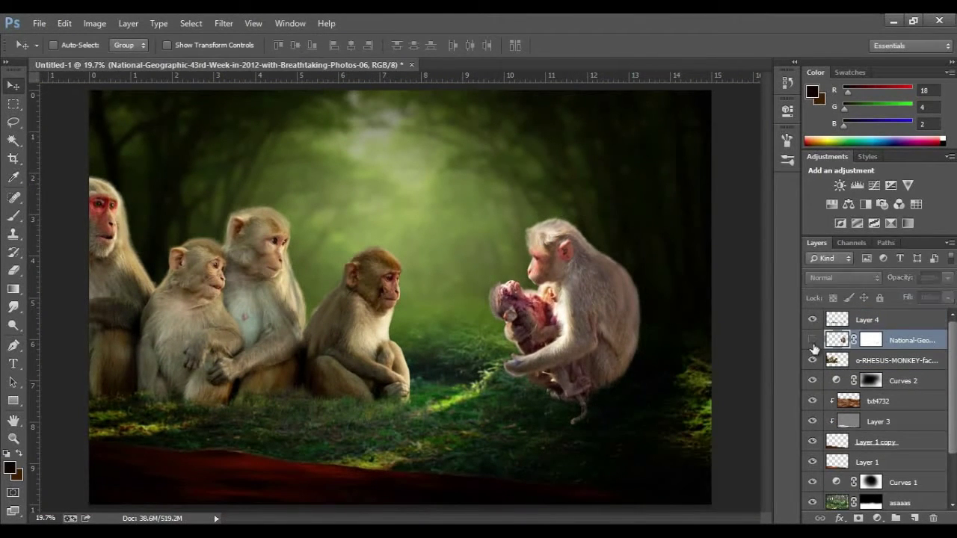
Step: Darken the mother with a clipped Curves, brushing the darkening off part of her
{"action": "left_click", "coordinate": [877, 519]}
{"action": "left_click", "coordinate": [838, 292]}
{"action": "left_click", "coordinate": [664, 338]}
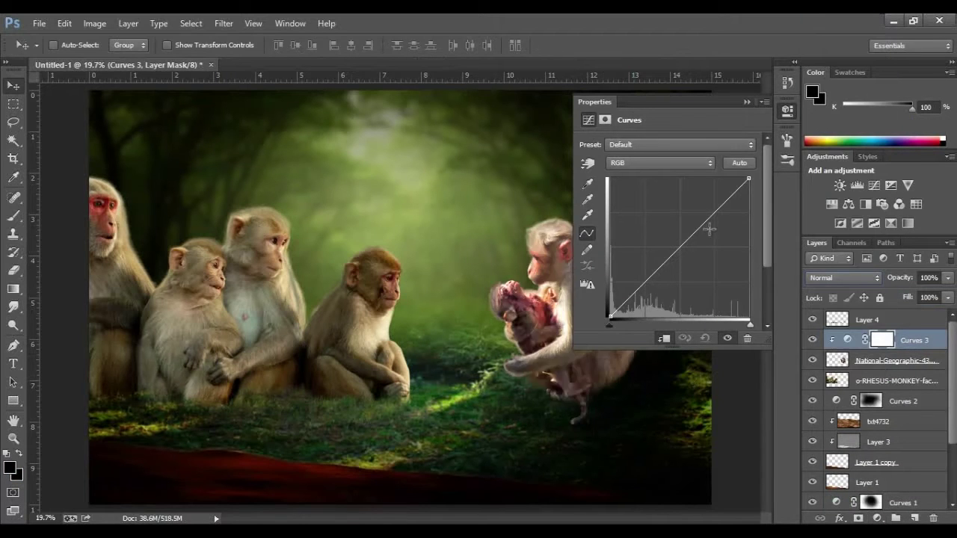
{"action": "left_click_drag", "start_coordinate": [708, 229], "coordinate": [709, 254]}
{"action": "left_click", "coordinate": [786, 110]}
{"action": "key", "text": "b"}
{"action": "right_click", "coordinate": [533, 299]}
{"action": "key", "text": "Return"}
{"action": "left_click_drag", "start_coordinate": [491, 256], "coordinate": [497, 401]}
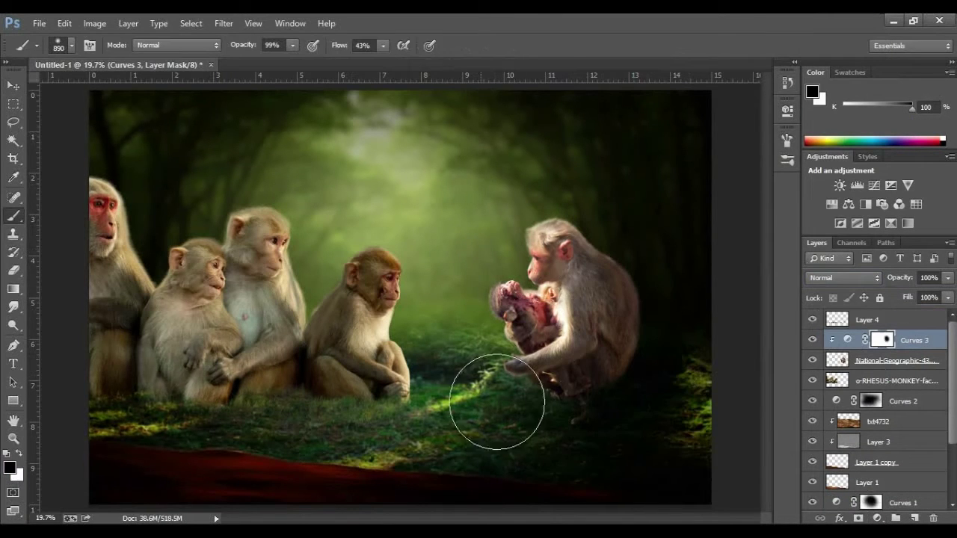
Step: Add a second clipped Curves on the mother with inverted mask, painted along her back
{"action": "left_click", "coordinate": [877, 519]}
{"action": "left_click", "coordinate": [838, 293]}
{"action": "left_click_drag", "start_coordinate": [699, 231], "coordinate": [699, 251]}
{"action": "left_click", "coordinate": [787, 110]}
{"action": "key", "text": "ctrl+i"}
{"action": "key", "text": "x"}
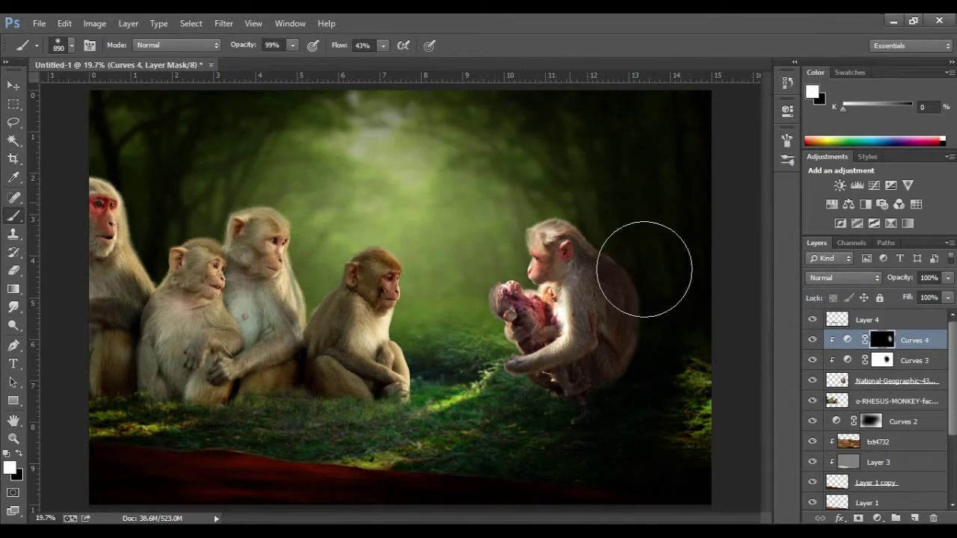
{"action": "left_click_drag", "start_coordinate": [644, 269], "coordinate": [633, 352]}
Step: Shade the left monkeys' shadowed sides with a masked clipped Curves; shift the mother slightly right and down
{"action": "left_click", "coordinate": [897, 401]}
{"action": "left_click", "coordinate": [877, 518]}
{"action": "left_click", "coordinate": [837, 293]}
{"action": "left_click", "coordinate": [664, 338]}
{"action": "left_click_drag", "start_coordinate": [719, 217], "coordinate": [719, 240]}
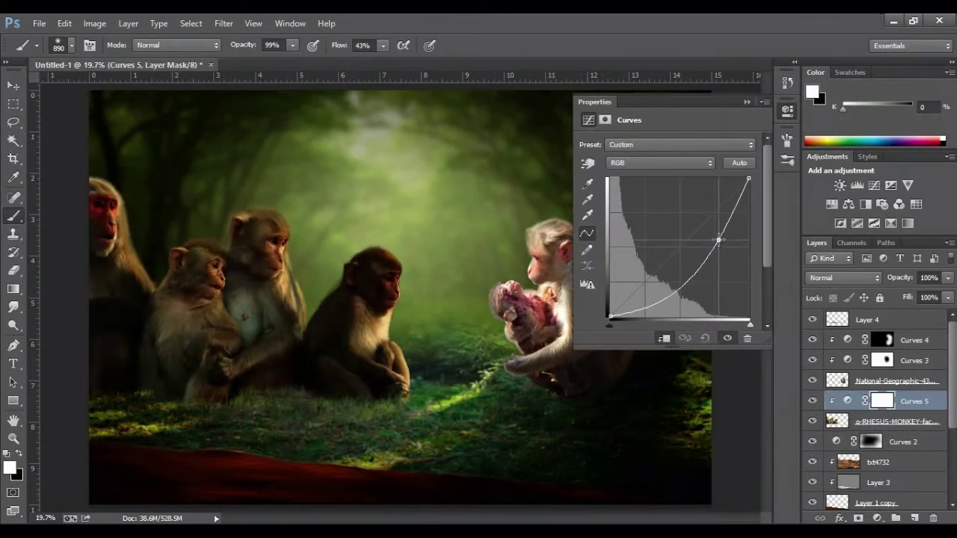
{"action": "left_click", "coordinate": [787, 110]}
{"action": "key", "text": "ctrl+i"}
{"action": "mouse_move", "coordinate": [299, 391]}
{"action": "left_mouse_down"}
{"action": "mouse_move", "coordinate": [252, 331]}
{"action": "mouse_move", "coordinate": [144, 371]}
{"action": "mouse_move", "coordinate": [240, 252]}
{"action": "mouse_move", "coordinate": [366, 344]}
{"action": "left_mouse_up"}
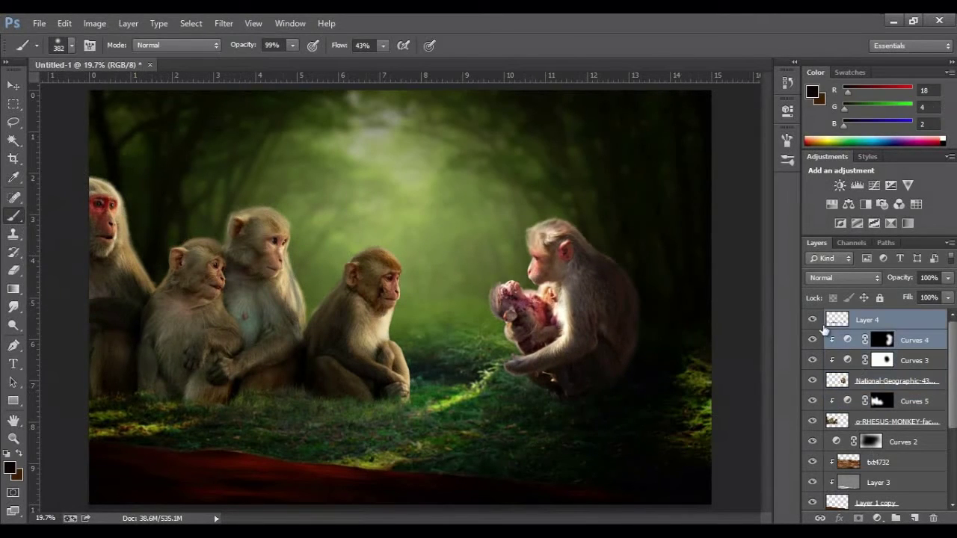
{"action": "key", "text": "v"}
{"action": "left_click_drag", "start_coordinate": [569, 261], "coordinate": [578, 265]}
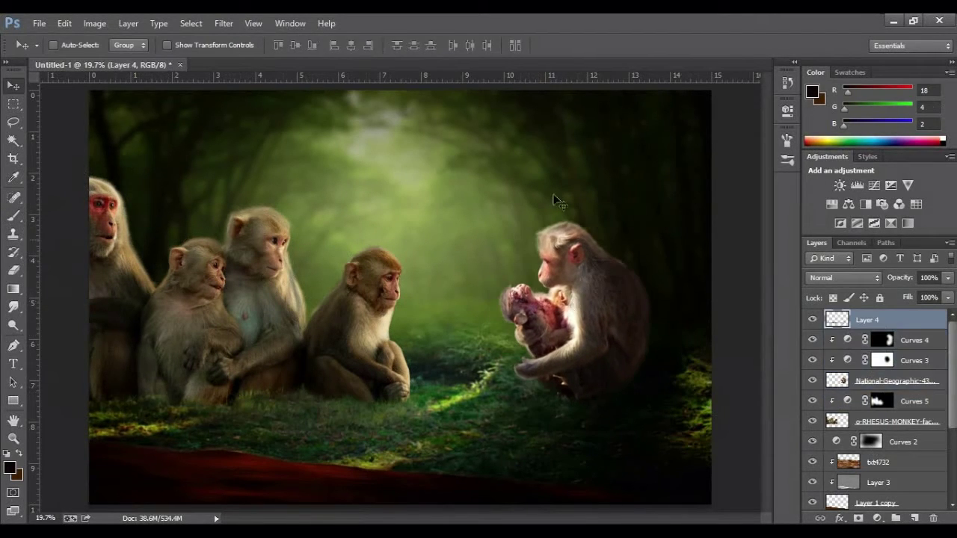
Step: Darken chosen parts of the left monkeys with a clipped, masked Curves adjustment
{"action": "left_click", "coordinate": [874, 421]}
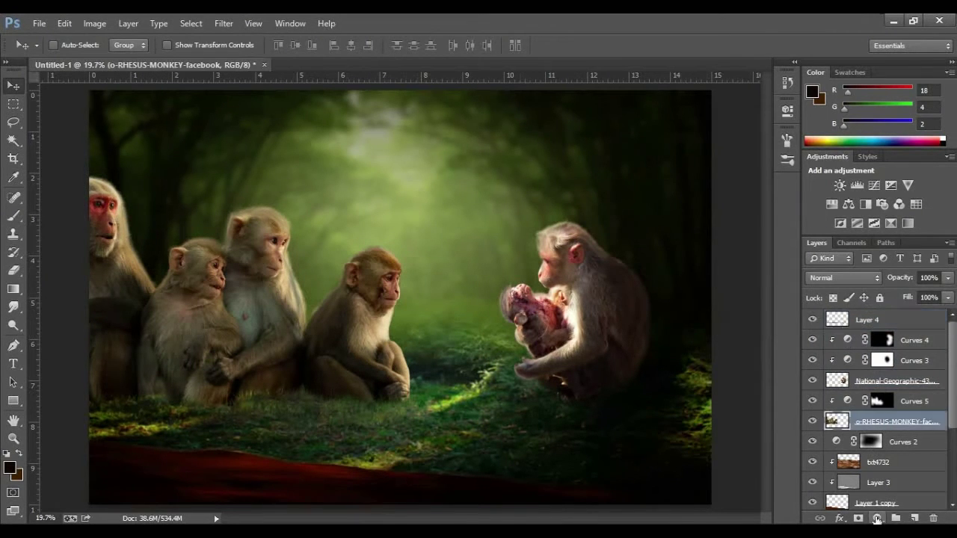
{"action": "left_click", "coordinate": [857, 185]}
{"action": "left_click_drag", "start_coordinate": [685, 246], "coordinate": [684, 278]}
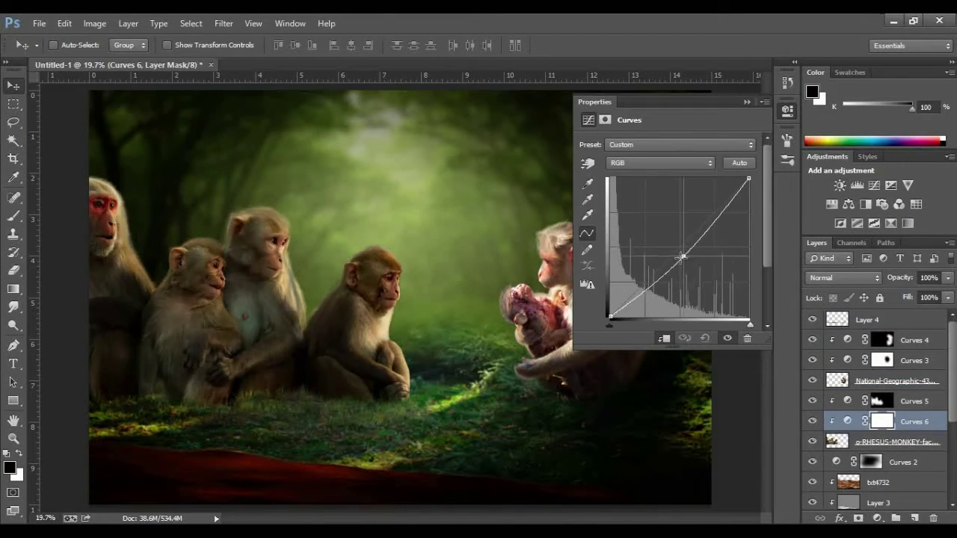
{"action": "key", "text": "ctrl+i"}
{"action": "key", "text": "b"}
{"action": "mouse_move", "coordinate": [144, 314]}
{"action": "left_mouse_down"}
{"action": "mouse_move", "coordinate": [342, 331]}
{"action": "mouse_move", "coordinate": [127, 224]}
{"action": "left_mouse_up"}
Step: Add a fully masked Curves adjustment clipped to the mother monkey layer
{"action": "left_click", "coordinate": [912, 361]}
{"action": "left_click", "coordinate": [857, 185]}
{"action": "key", "text": "ctrl+i"}
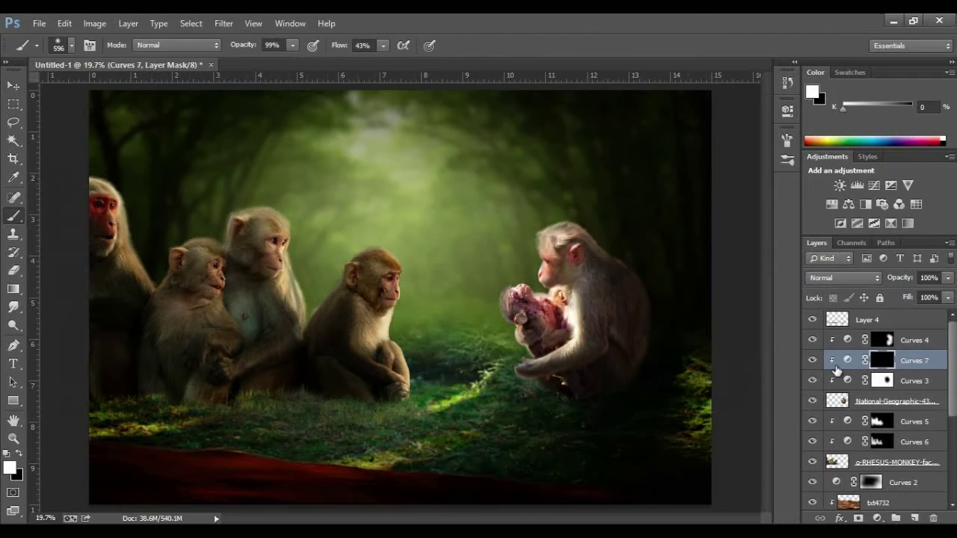
{"action": "scroll", "coordinate": [875, 411], "scroll_direction": "down", "scroll_amount": 3}
Step: Darken the ground along the bottom edge with a masked scene-wide Curves
{"action": "left_click", "coordinate": [897, 482]}
{"action": "left_click", "coordinate": [857, 185]}
{"action": "left_click_drag", "start_coordinate": [678, 246], "coordinate": [677, 278]}
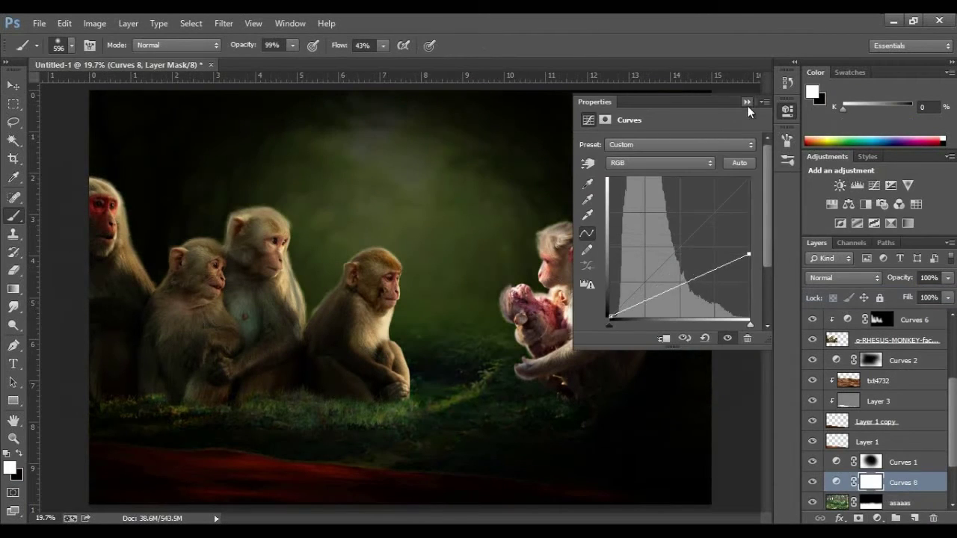
{"action": "key", "text": "ctrl+i"}
{"action": "key", "text": "bracketright"}
{"action": "left_click_drag", "start_coordinate": [206, 388], "coordinate": [448, 472]}
{"action": "key", "text": "x"}
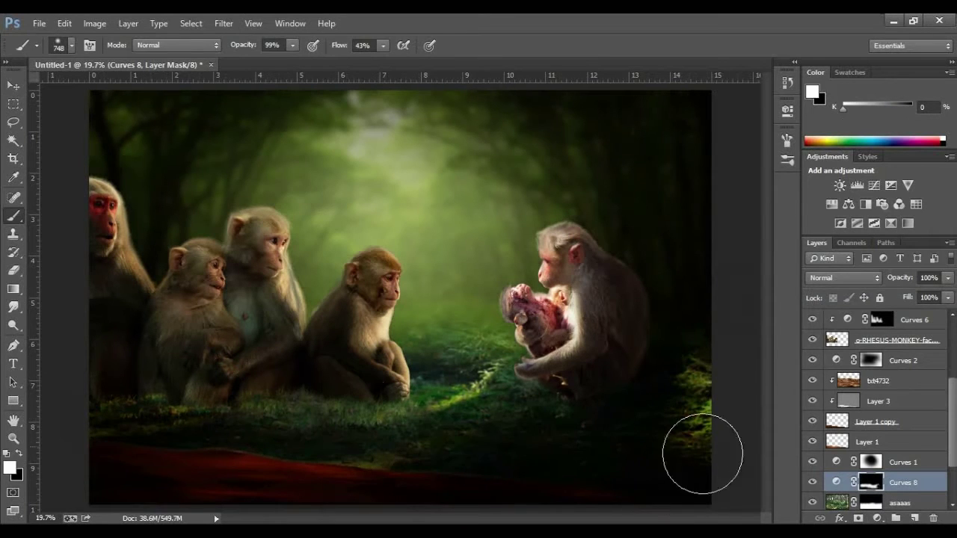
Step: Add a Curves adjustment above Layer 4 and revisit the Curves 2 settings
{"action": "scroll", "coordinate": [875, 374], "scroll_direction": "up", "scroll_amount": 5}
{"action": "left_click", "coordinate": [857, 185]}
{"action": "key", "text": "v"}
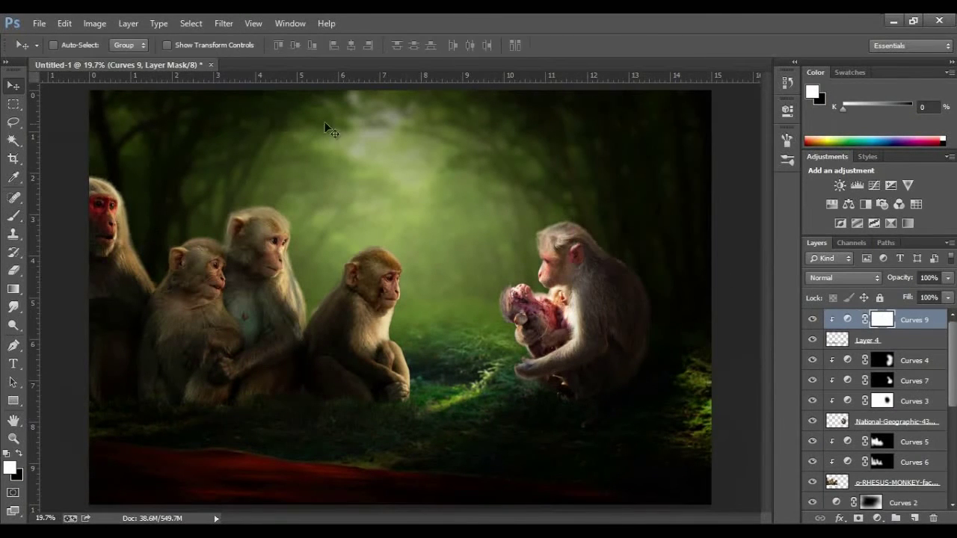
{"action": "scroll", "coordinate": [875, 411], "scroll_direction": "down", "scroll_amount": 5}
{"action": "left_click", "coordinate": [904, 442]}
{"action": "left_click", "coordinate": [786, 110]}
{"action": "key", "text": "x"}
{"action": "left_click", "coordinate": [905, 381]}
{"action": "key", "text": "b"}
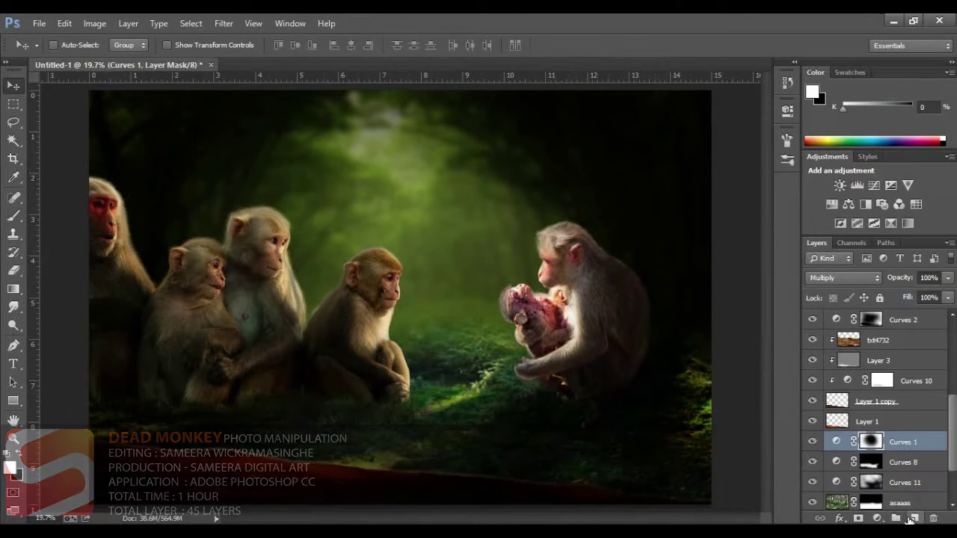
Step: Shift the green haze's hue and boost its saturation with Hue/Saturation
{"action": "left_click_drag", "start_coordinate": [0, 78], "coordinate": [681, 150]}
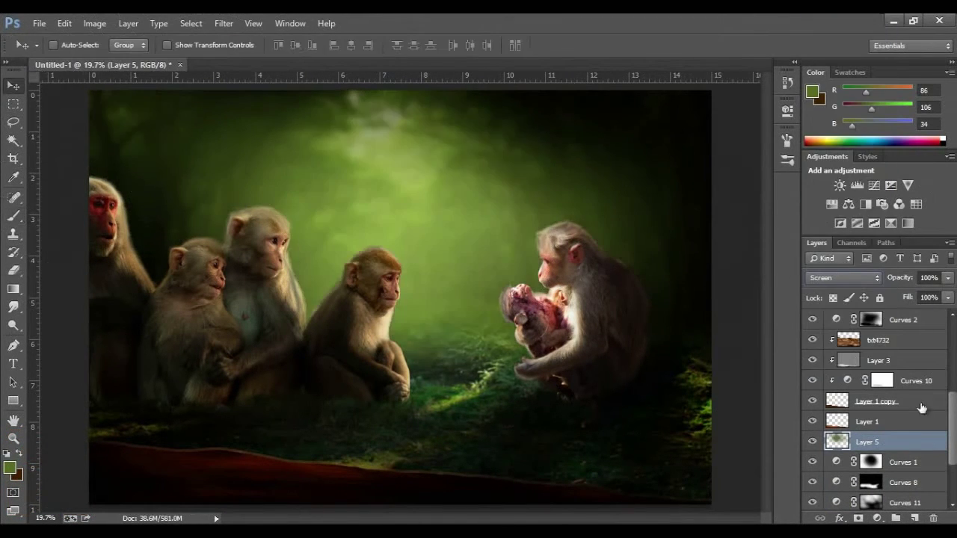
{"action": "left_click_drag", "start_coordinate": [703, 215], "coordinate": [737, 242]}
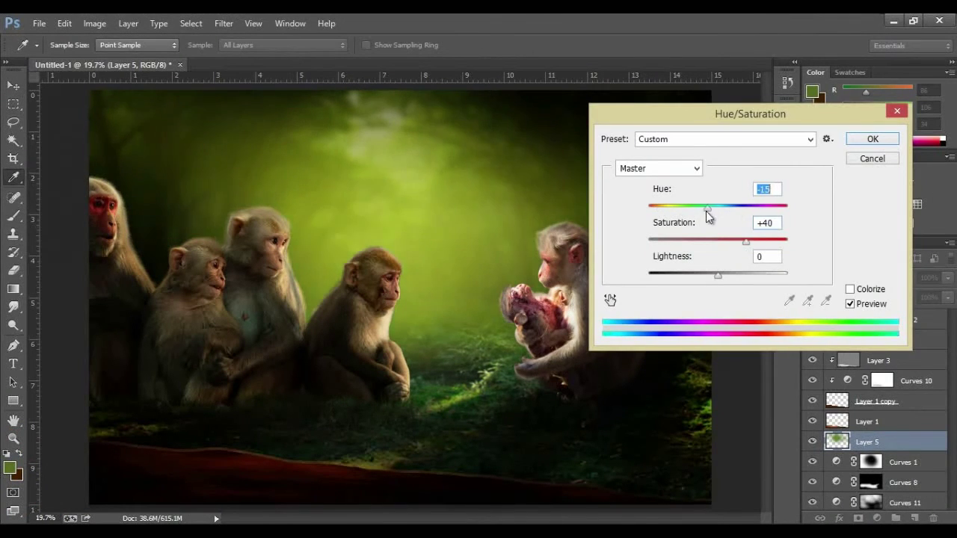
{"action": "left_click", "coordinate": [869, 139]}
Step: Paint a light yellow glow in Screen blend mode and resize it
{"action": "key", "text": "b"}
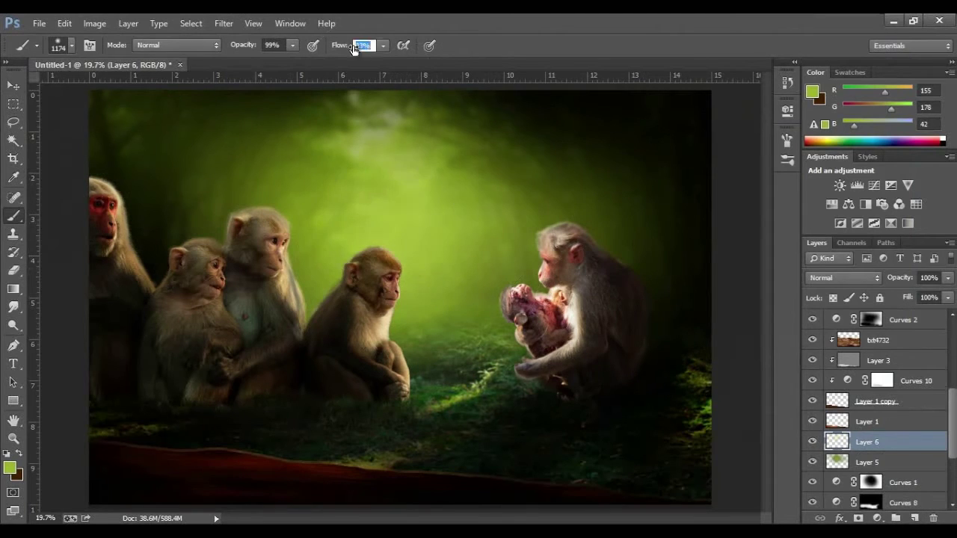
{"action": "left_click", "coordinate": [10, 467]}
{"action": "left_click", "coordinate": [869, 66]}
{"action": "key", "text": "shift+alt+s"}
{"action": "key", "text": "ctrl+t"}
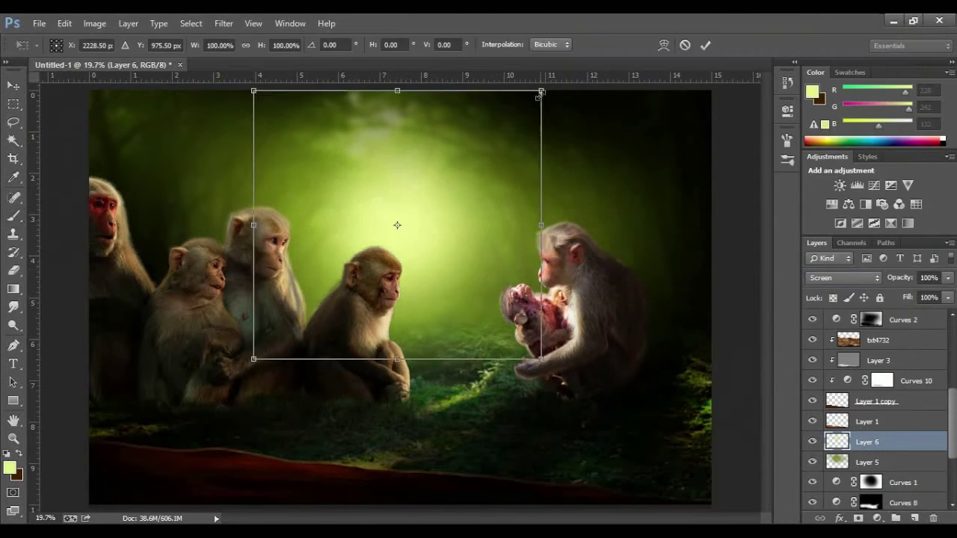
{"action": "key", "text": "Return"}
Step: Place a foliage photo at the top of the image set to Multiply
{"action": "left_click", "coordinate": [843, 277]}
{"action": "left_click", "coordinate": [830, 287]}
{"action": "key", "text": "v"}
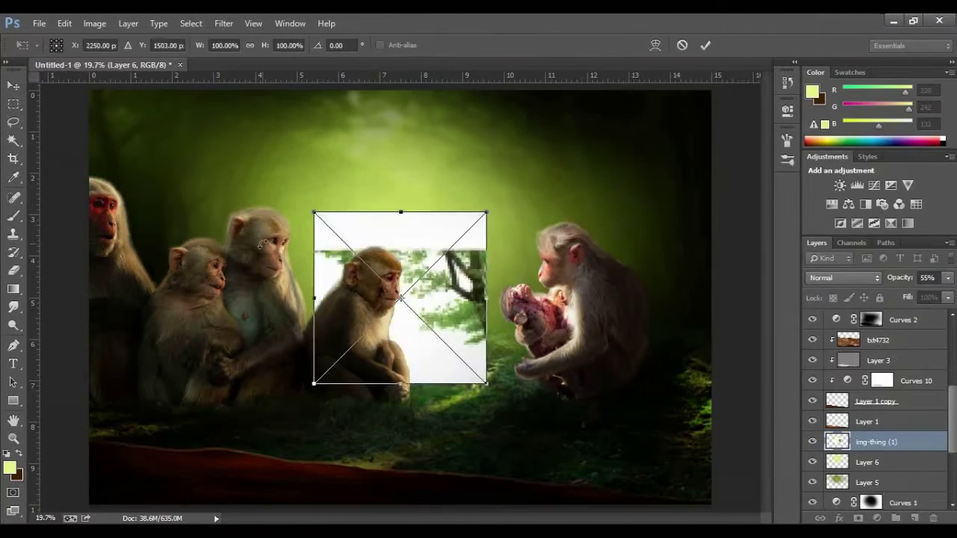
{"action": "left_click_drag", "start_coordinate": [400, 300], "coordinate": [606, 150]}
{"action": "left_click", "coordinate": [844, 277]}
{"action": "left_click", "coordinate": [823, 62]}
Step: Duplicate the foliage layer and enlarge the copy across the upper scene
{"action": "key", "text": "ctrl+alt+t"}
{"action": "left_click_drag", "start_coordinate": [551, 214], "coordinate": [207, 352]}
{"action": "right_click", "coordinate": [486, 270]}
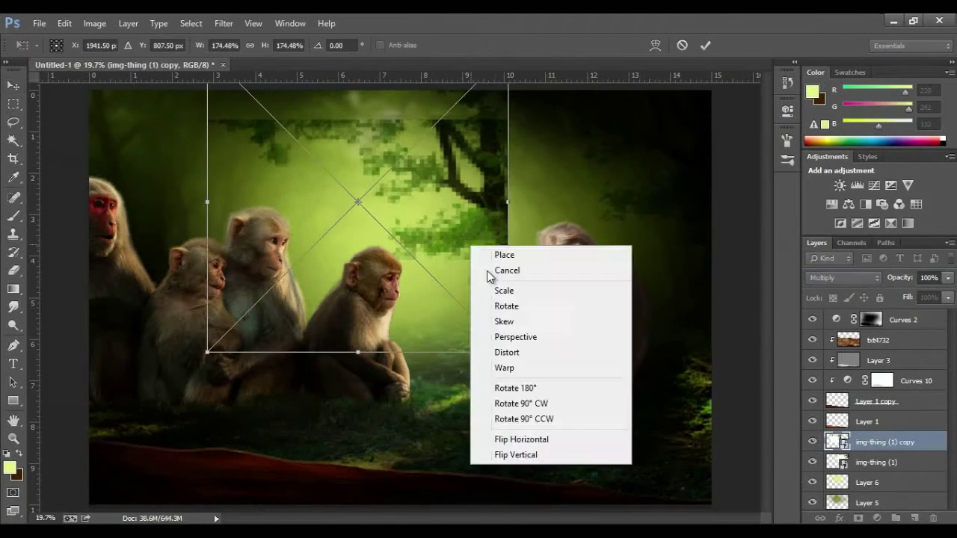
{"action": "left_click", "coordinate": [487, 271]}
{"action": "key", "text": "ctrl+t"}
Step: Copy a lasso-selected piece onto a new layer and move it into position
{"action": "key", "text": "Escape"}
{"action": "key", "text": "l"}
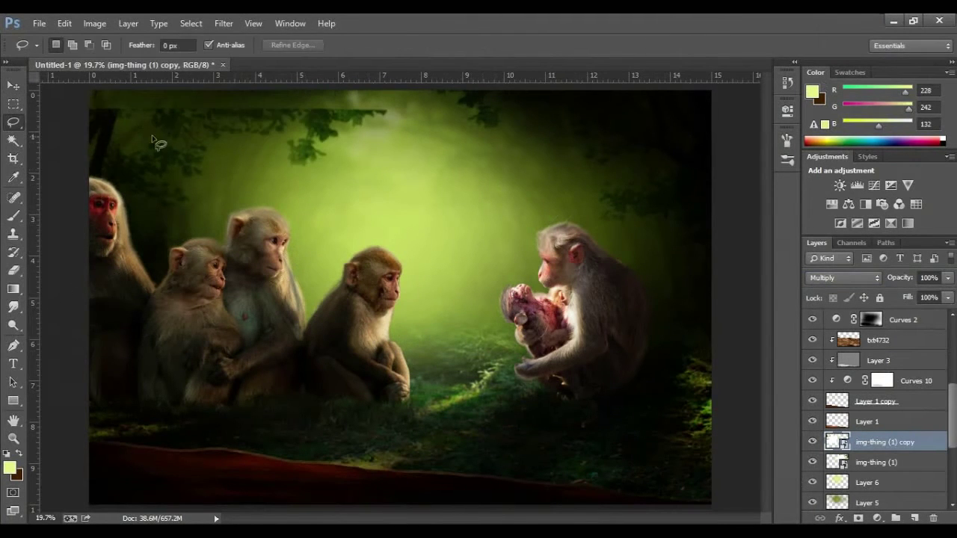
{"action": "key", "text": "ctrl+j"}
{"action": "key", "text": "v"}
{"action": "left_click_drag", "start_coordinate": [900, 277], "coordinate": [890, 277]}
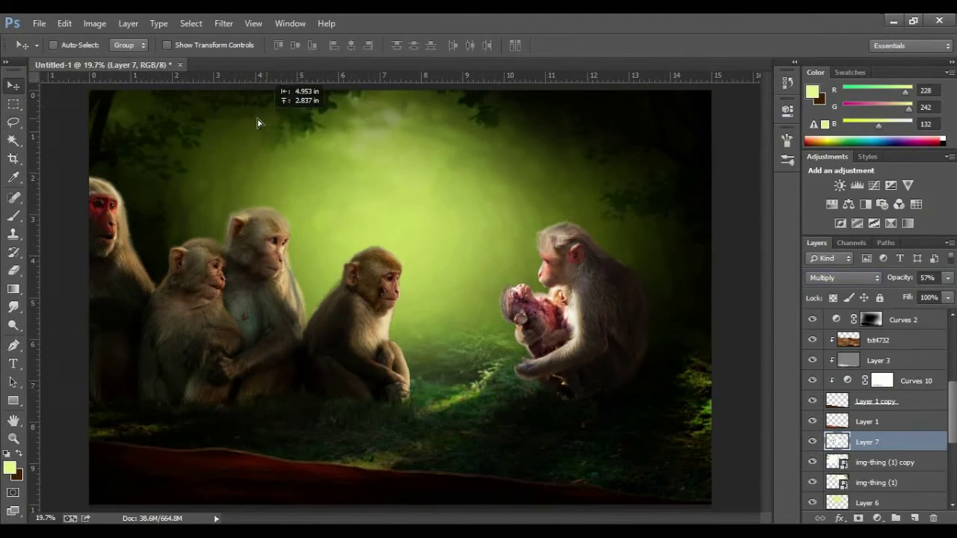
Step: Move the duplicated ray and rotate it to slant across the scene
{"action": "mouse_move", "coordinate": [257, 118]}
{"action": "left_mouse_down"}
{"action": "mouse_move", "coordinate": [308, 182]}
{"action": "mouse_move", "coordinate": [338, 182]}
{"action": "mouse_move", "coordinate": [217, 201]}
{"action": "mouse_move", "coordinate": [370, 125]}
{"action": "mouse_move", "coordinate": [547, 217]}
{"action": "left_mouse_up"}
{"action": "key", "text": "ctrl+t"}
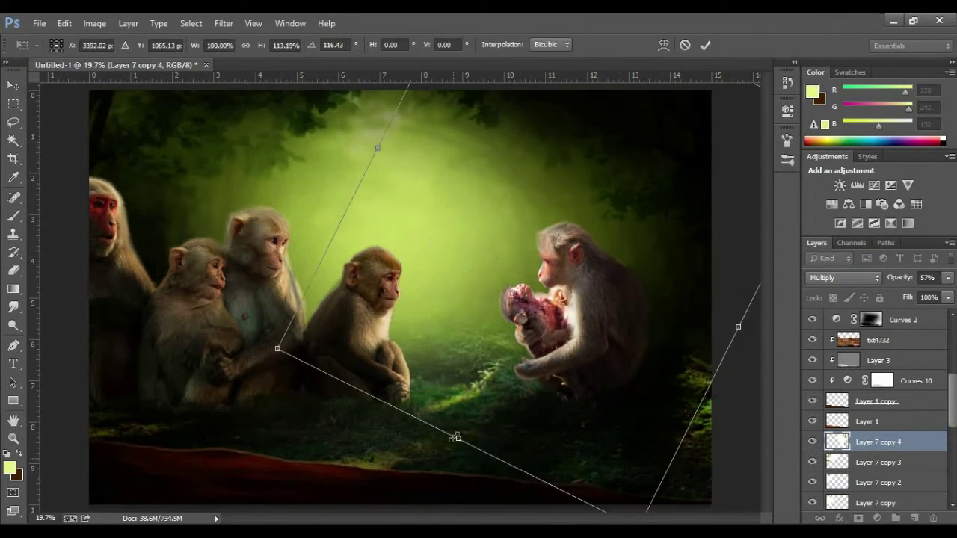
{"action": "mouse_move", "coordinate": [705, 165]}
{"action": "left_mouse_down"}
{"action": "mouse_move", "coordinate": [743, 410]}
{"action": "mouse_move", "coordinate": [459, 180]}
{"action": "left_mouse_up"}
{"action": "key", "text": "Return"}
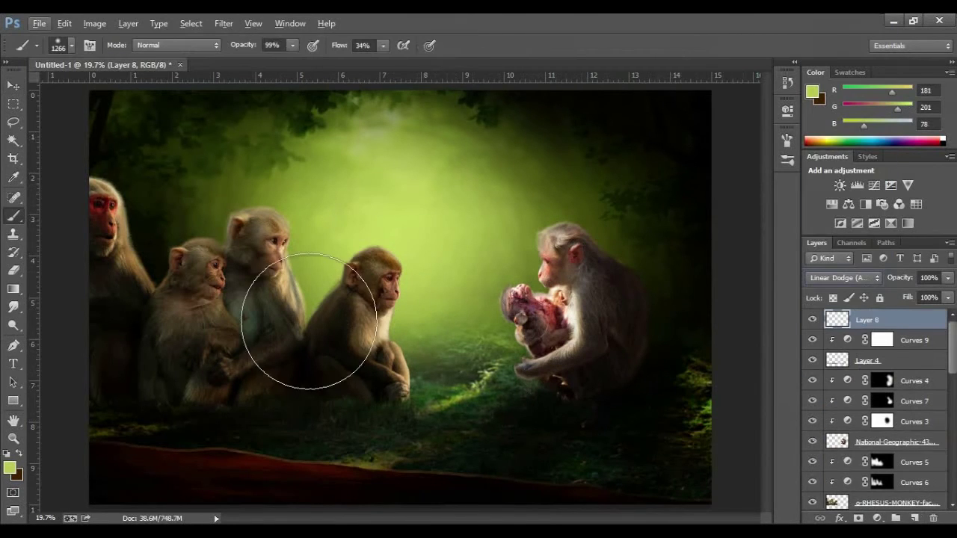
Step: Hue-shift the glow, set it to Screen, and place copies between the monkeys and over the baby
{"action": "left_click", "coordinate": [843, 278]}
{"action": "left_click", "coordinate": [864, 162]}
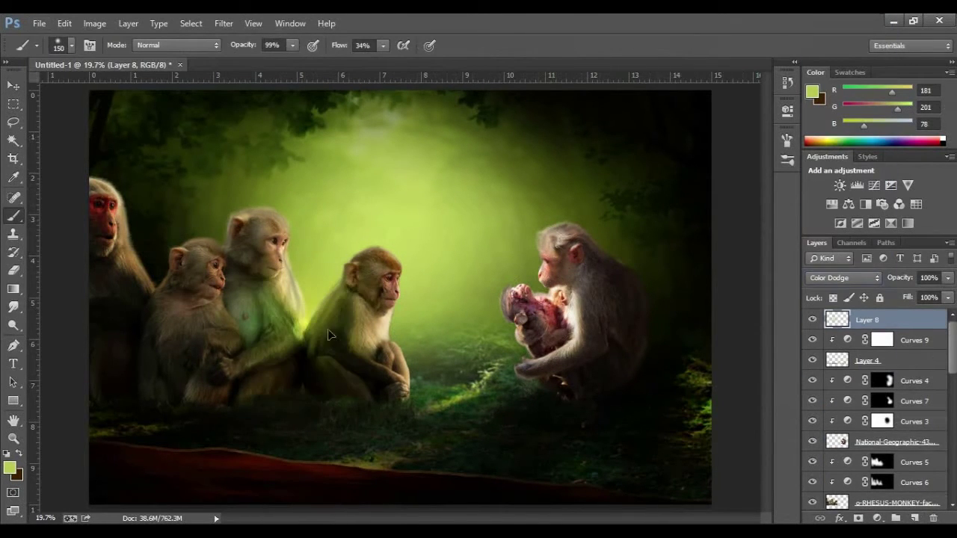
{"action": "key", "text": "ctrl+u"}
{"action": "left_click_drag", "start_coordinate": [722, 208], "coordinate": [695, 225]}
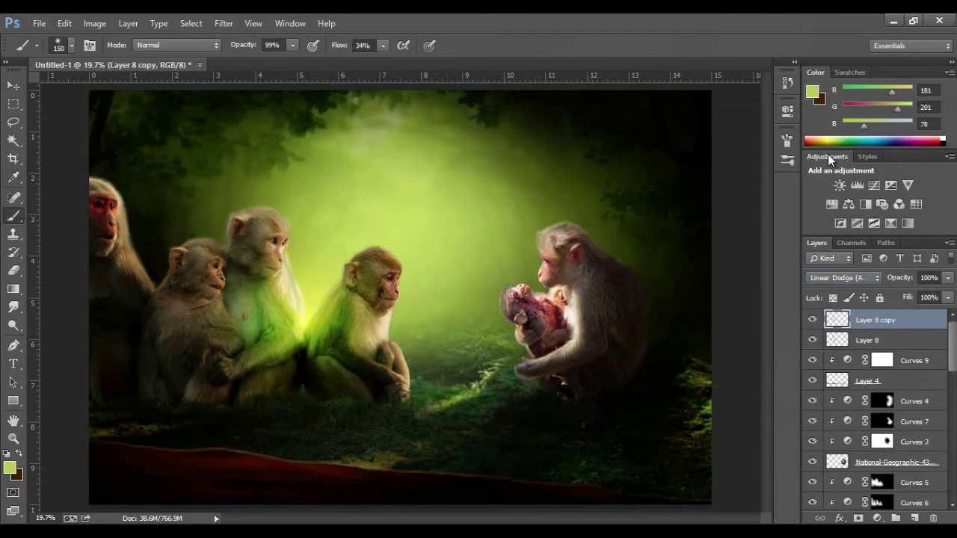
{"action": "left_click", "coordinate": [843, 278]}
{"action": "left_click", "coordinate": [830, 123]}
{"action": "key", "text": "v"}
{"action": "mouse_move", "coordinate": [327, 342]}
{"action": "left_mouse_down"}
{"action": "mouse_move", "coordinate": [462, 350]}
{"action": "mouse_move", "coordinate": [267, 284]}
{"action": "mouse_move", "coordinate": [576, 284]}
{"action": "left_mouse_up"}
{"action": "left_click_drag", "start_coordinate": [900, 278], "coordinate": [874, 284]}
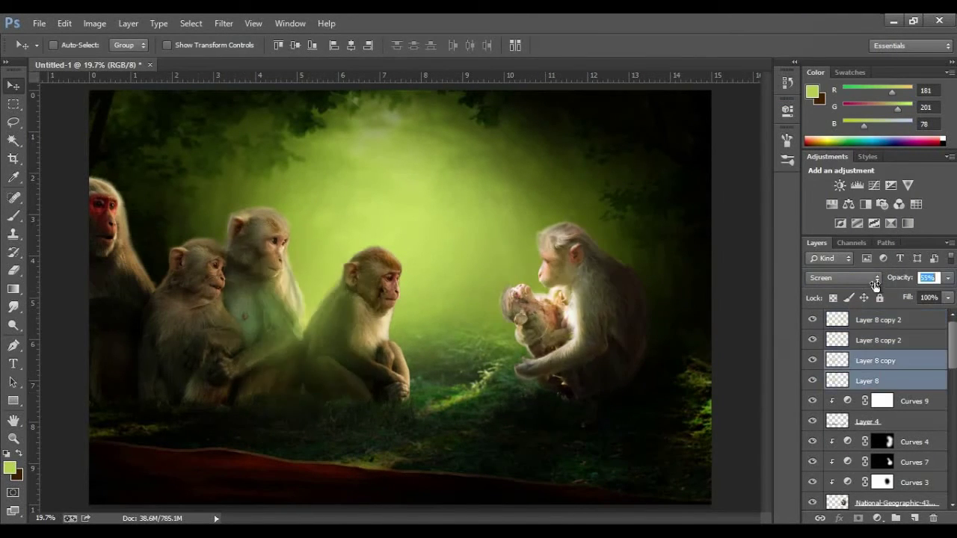
Step: Add a light-green Photo Filter with lowered density and hide the Layer 8 copy glow
{"action": "left_click", "coordinate": [877, 518]}
{"action": "left_click", "coordinate": [858, 390]}
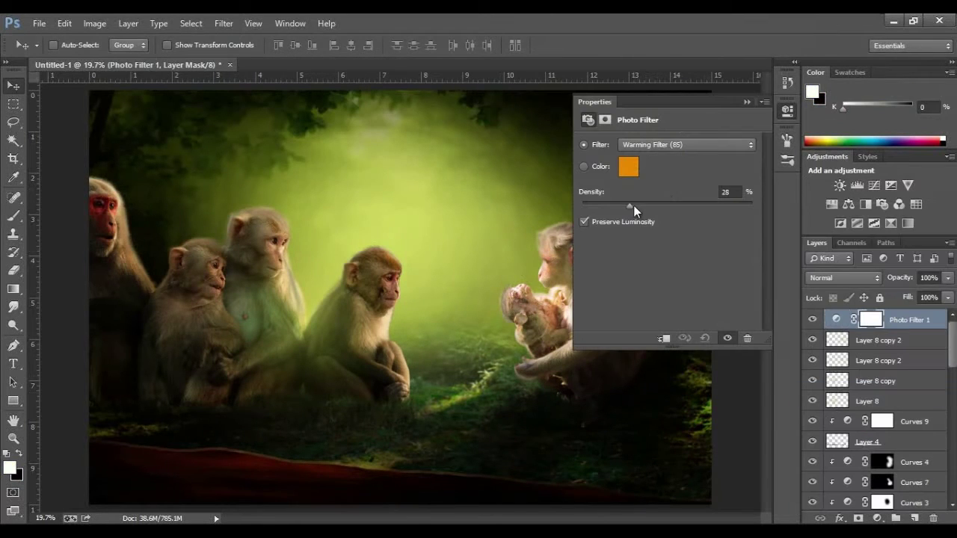
{"action": "left_click", "coordinate": [628, 168]}
{"action": "left_click", "coordinate": [747, 205]}
{"action": "left_click", "coordinate": [581, 80]}
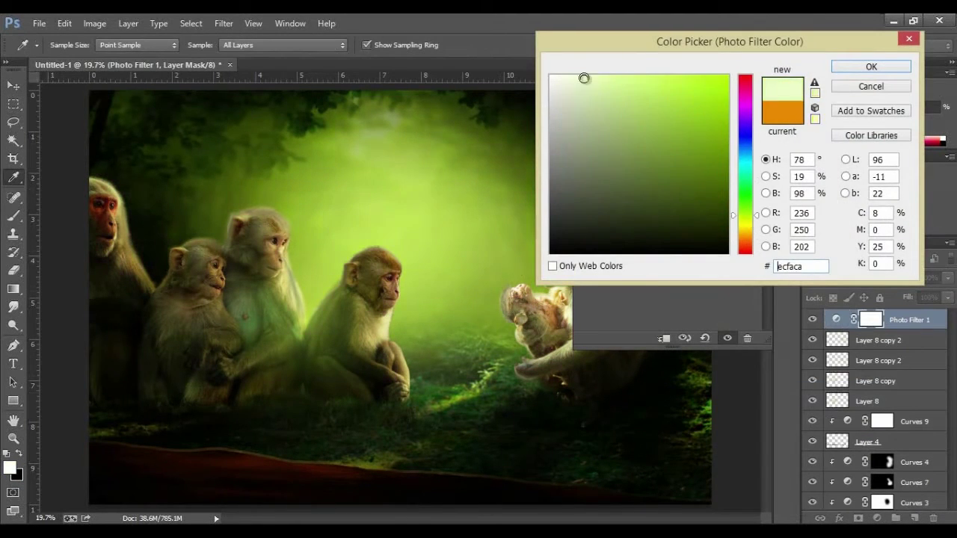
{"action": "key", "text": "Return"}
{"action": "left_click_drag", "start_coordinate": [691, 204], "coordinate": [641, 204]}
{"action": "left_click", "coordinate": [566, 441]}
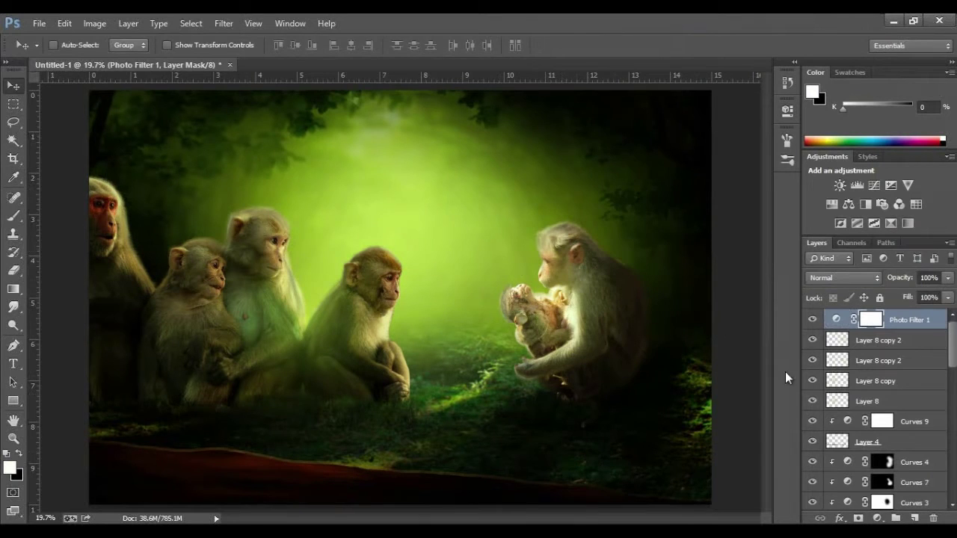
{"action": "left_click", "coordinate": [813, 380]}
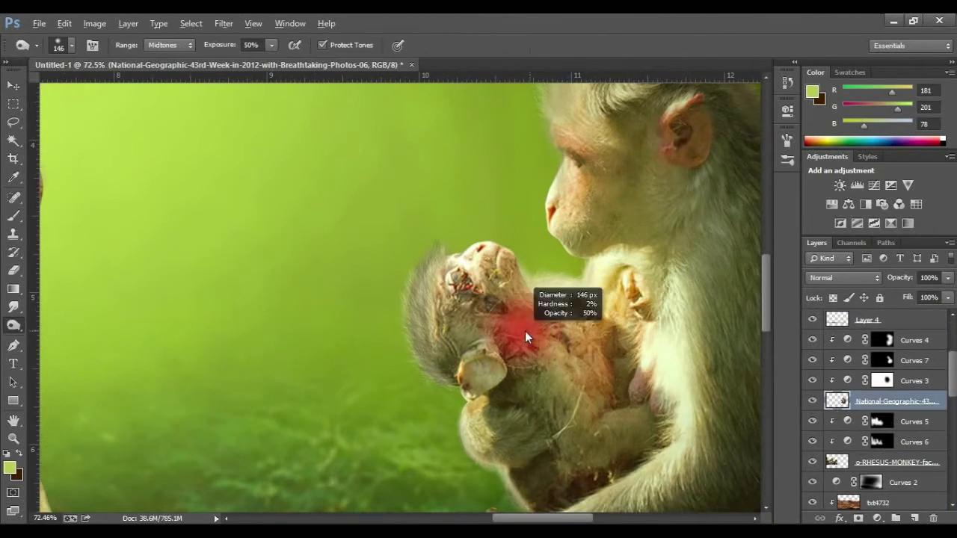
Step: Brighten the dead baby monkey and bring the lower foreground into view
{"action": "scroll", "coordinate": [483, 307], "scroll_direction": "up", "scroll_amount": 2}
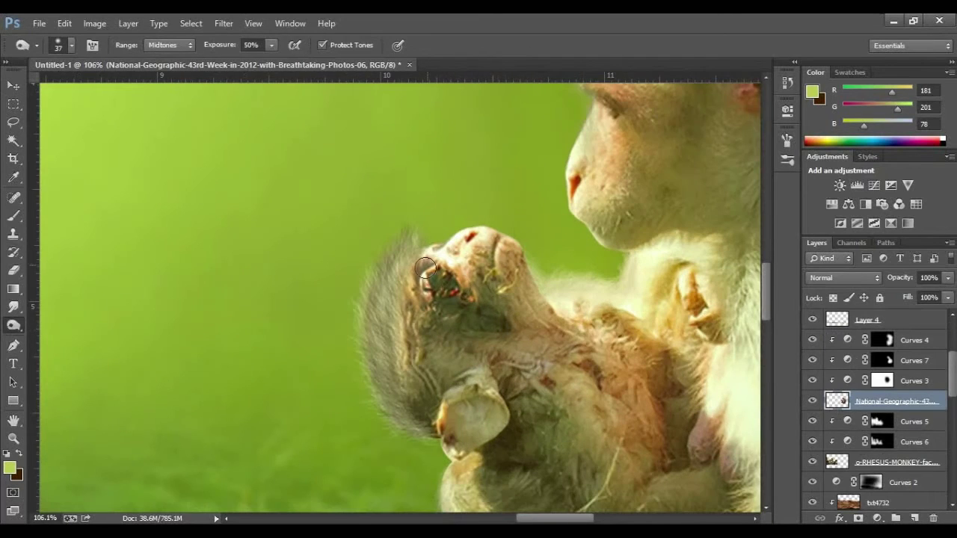
{"action": "scroll", "coordinate": [425, 267], "scroll_direction": "down", "scroll_amount": 2}
{"action": "scroll", "coordinate": [449, 337], "scroll_direction": "down", "scroll_amount": 2}
{"action": "scroll", "coordinate": [471, 411], "scroll_direction": "down", "scroll_amount": 2}
{"action": "scroll", "coordinate": [494, 473], "scroll_direction": "down", "scroll_amount": 1}
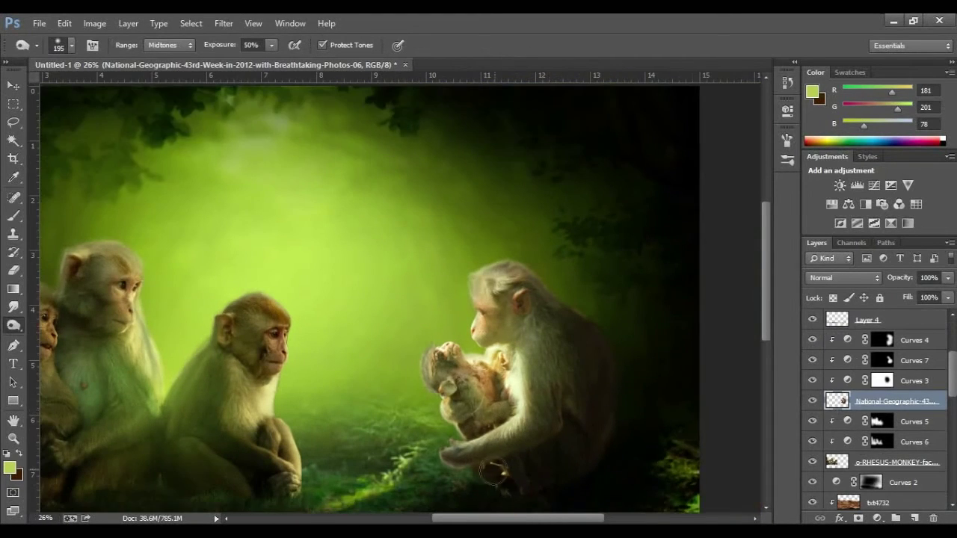
{"action": "left_click_drag", "start_coordinate": [494, 472], "coordinate": [475, 387]}
Step: On a new layer, lasso the lower-left and lower-right foreground ground
{"action": "key", "text": "l"}
{"action": "scroll", "coordinate": [882, 419], "scroll_direction": "down", "scroll_amount": 1}
{"action": "left_click", "coordinate": [915, 518]}
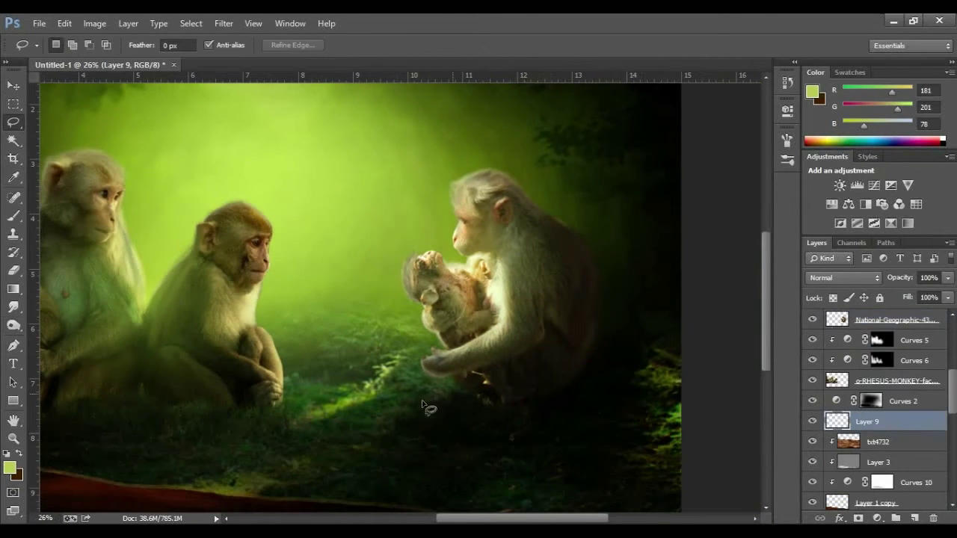
{"action": "left_click_drag", "start_coordinate": [310, 391], "coordinate": [383, 467]}
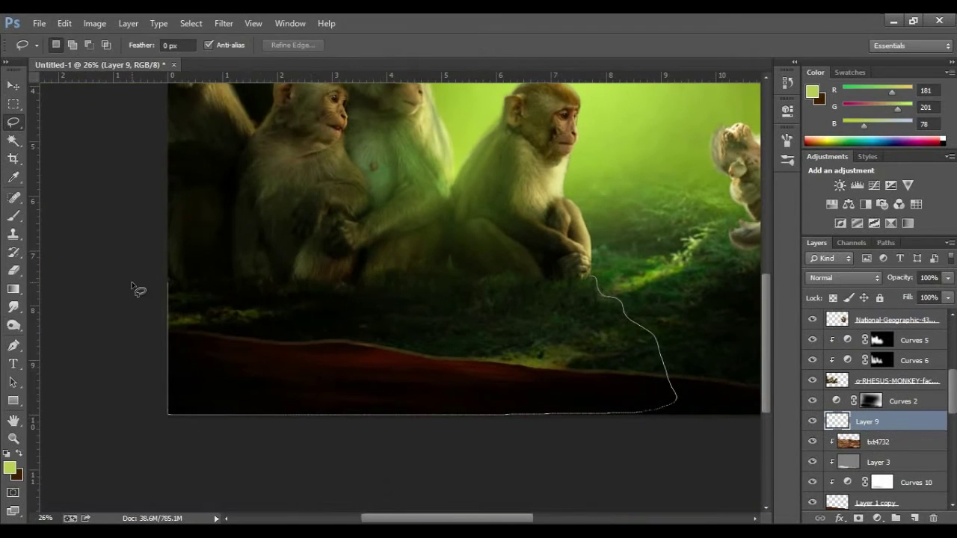
{"action": "left_click_drag", "start_coordinate": [395, 512], "coordinate": [45, 288]}
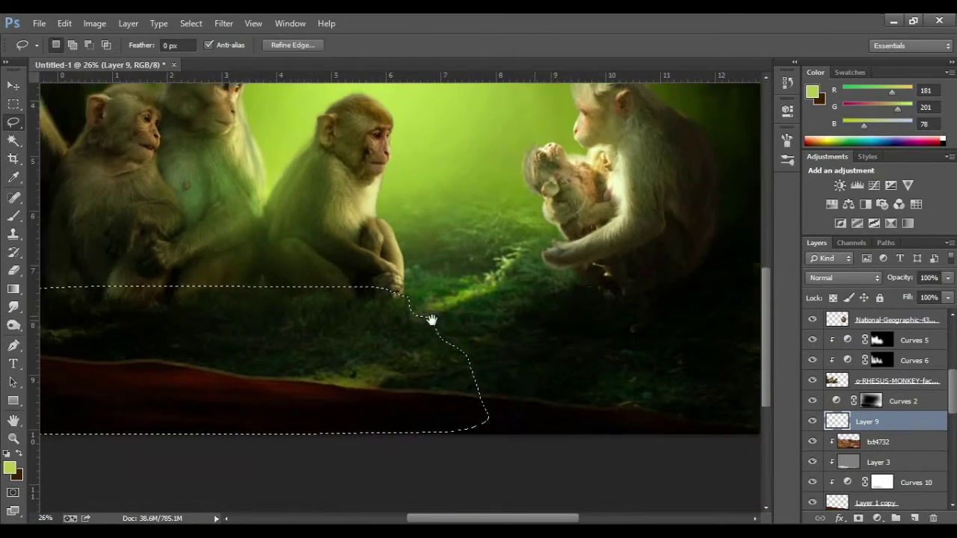
{"action": "left_click_drag", "start_coordinate": [585, 271], "coordinate": [505, 285]}
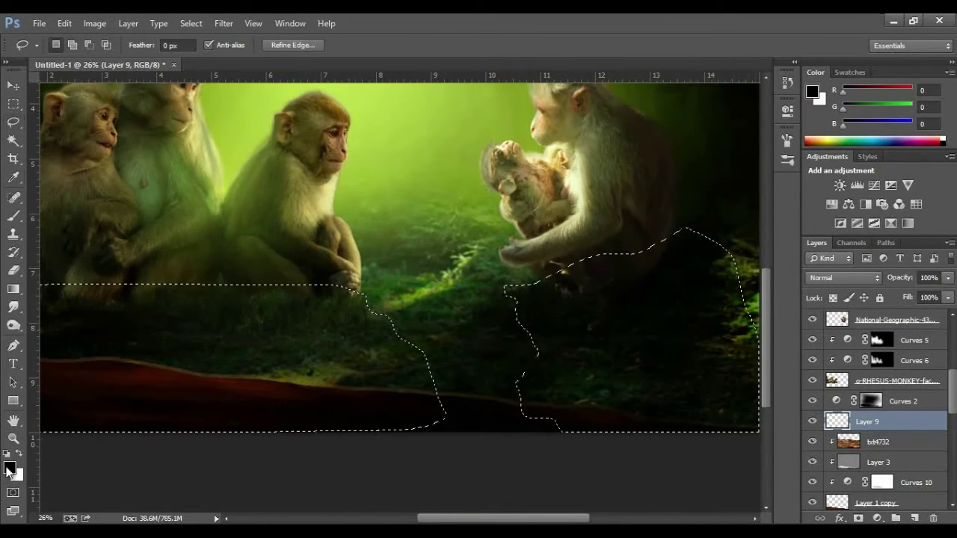
Step: Fill the selection near-black and set the layer to Multiply at 48%
{"action": "left_click", "coordinate": [698, 241]}
{"action": "left_click", "coordinate": [870, 67]}
{"action": "key", "text": "alt+BackSpace"}
{"action": "left_click", "coordinate": [850, 58]}
{"action": "type", "text": "48"}
Step: Apply a Gaussian Blur to soften the foreground shadow
{"action": "left_click", "coordinate": [223, 24]}
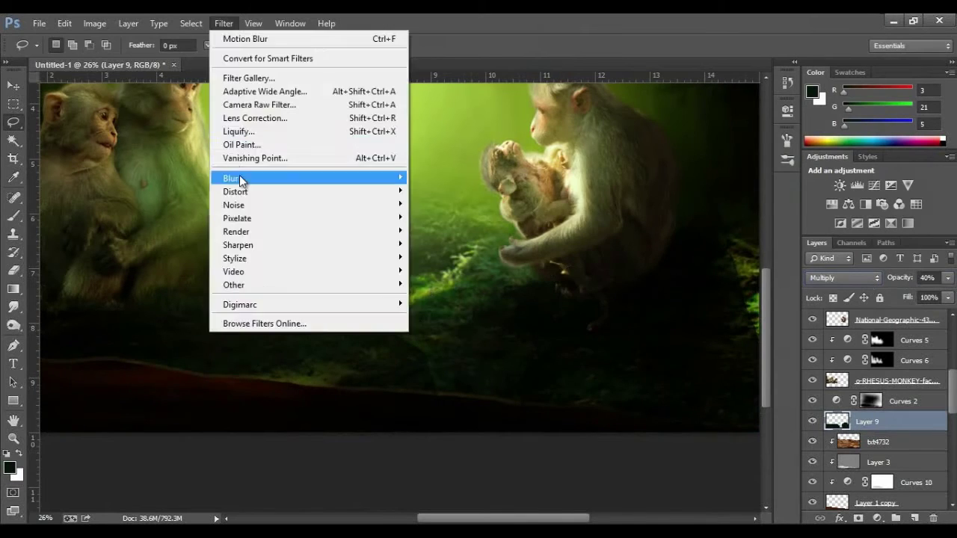
{"action": "left_click", "coordinate": [448, 273]}
{"action": "left_click", "coordinate": [706, 136]}
{"action": "key", "text": "ctrl+0"}
Step: Select Layer 7 in the Layers panel
{"action": "key", "text": "b"}
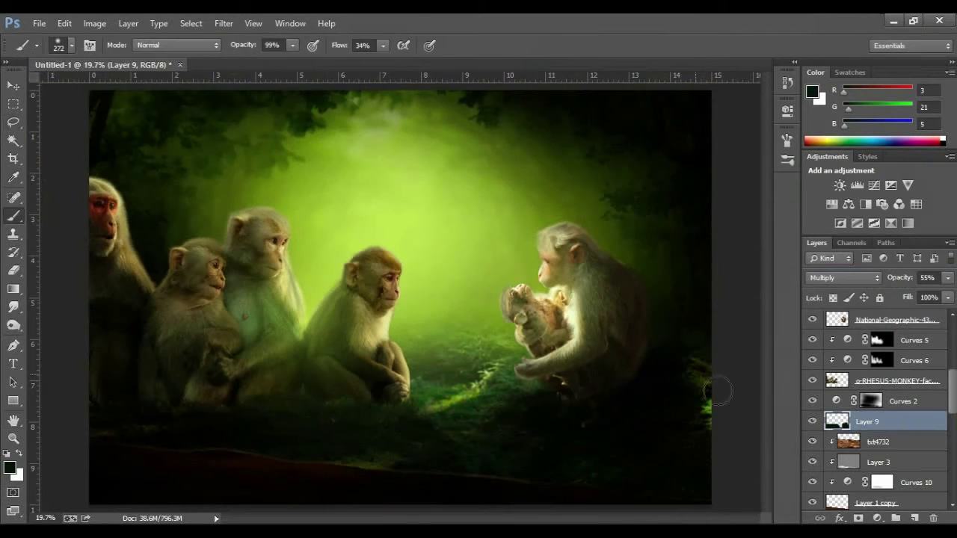
{"action": "key", "text": "v"}
{"action": "scroll", "coordinate": [815, 389], "scroll_direction": "down", "scroll_amount": 5}
{"action": "scroll", "coordinate": [815, 389], "scroll_direction": "down", "scroll_amount": 3}
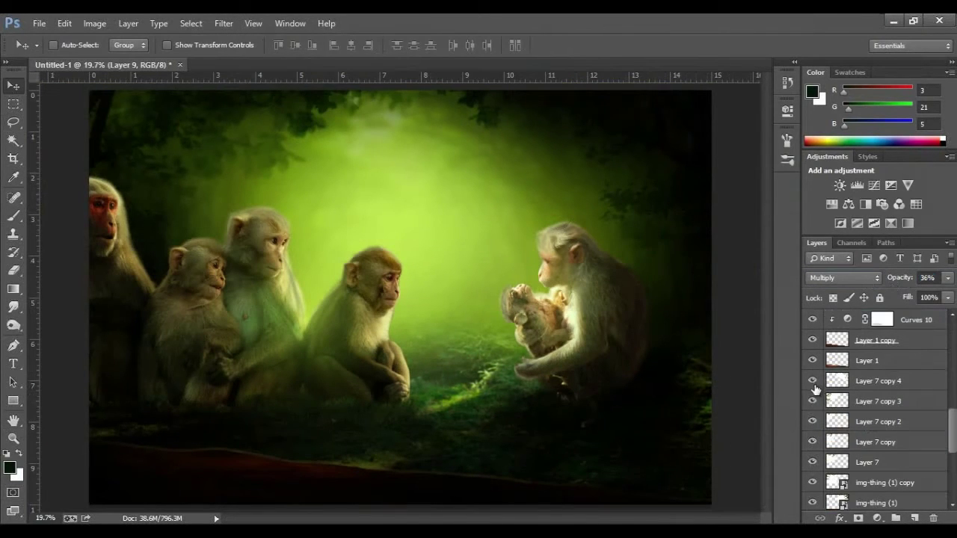
{"action": "left_click", "coordinate": [840, 462]}
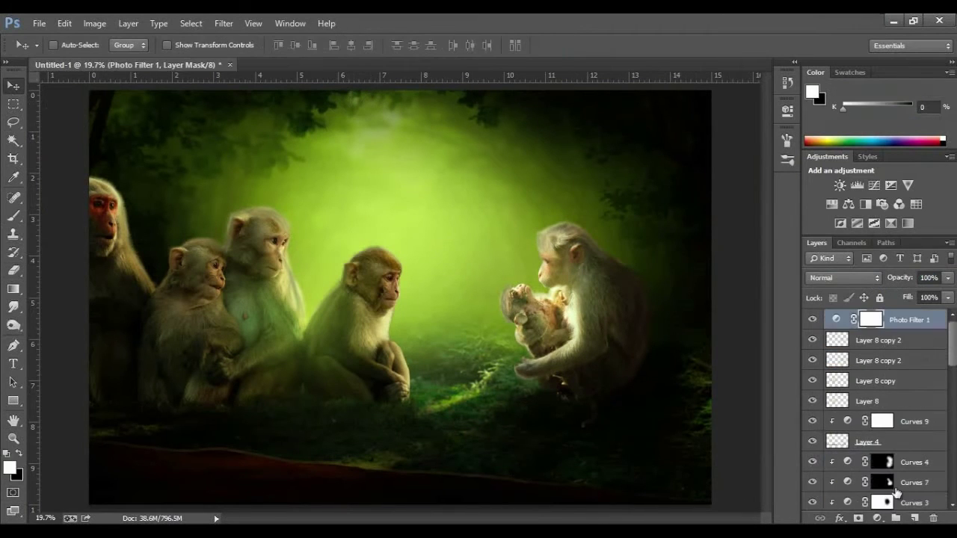
Step: Create a new 50% gray layer blended in Overlay mode
{"action": "key", "text": "ctrl+shift+alt+n"}
{"action": "key", "text": "shift+F5"}
{"action": "key", "text": "Return"}
{"action": "key", "text": "shift+alt+o"}
Step: Paint dark and light tones over the baby monkey, swapping black and white
{"action": "key", "text": "b"}
{"action": "scroll", "coordinate": [641, 320], "scroll_direction": "up", "scroll_amount": 3}
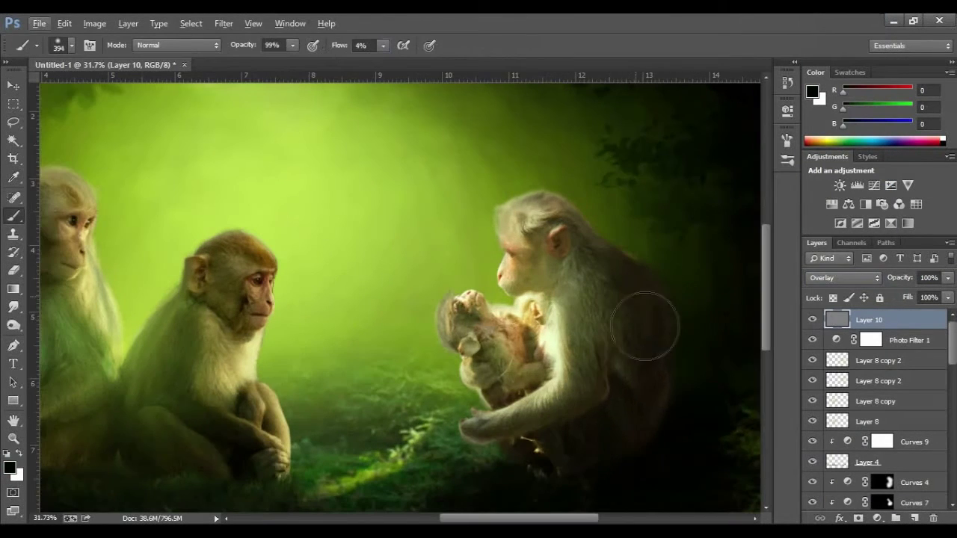
{"action": "mouse_move", "coordinate": [587, 334]}
{"action": "left_mouse_down"}
{"action": "mouse_move", "coordinate": [501, 322]}
{"action": "mouse_move", "coordinate": [652, 333]}
{"action": "left_mouse_up"}
{"action": "key", "text": "x"}
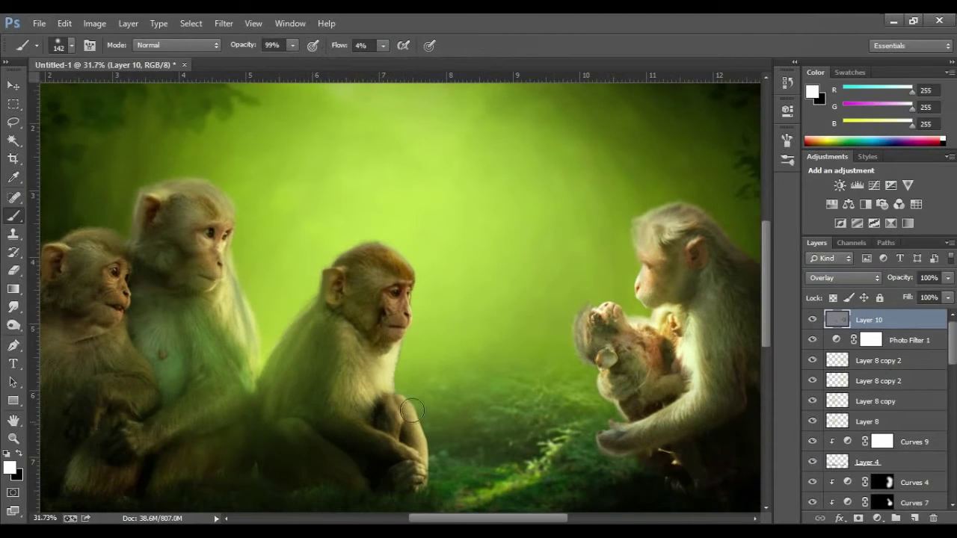
{"action": "scroll", "coordinate": [412, 410], "scroll_direction": "left", "scroll_amount": 5}
{"action": "scroll", "coordinate": [361, 375], "scroll_direction": "down", "scroll_amount": 2}
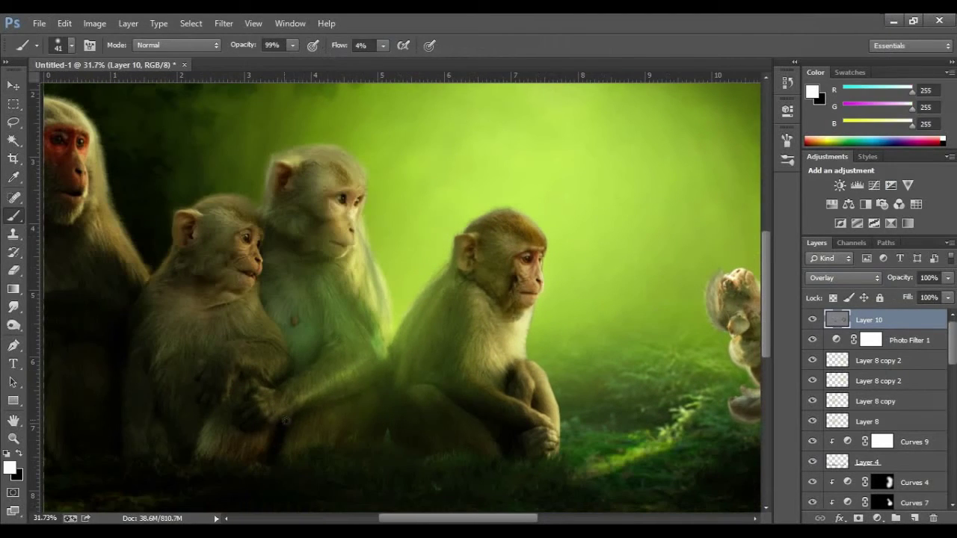
{"action": "scroll", "coordinate": [327, 449], "scroll_direction": "right", "scroll_amount": 5}
{"action": "key", "text": "x"}
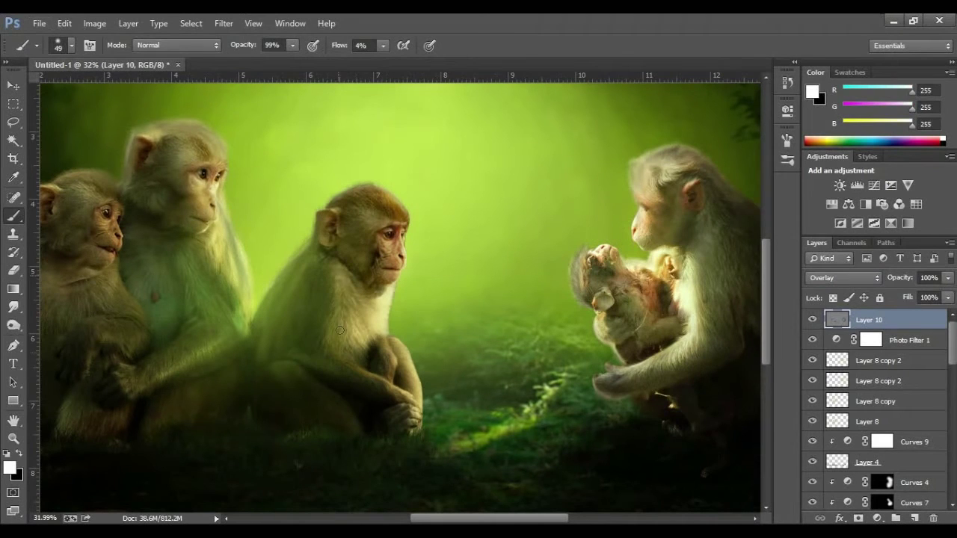
Step: Pan around the monkeys to review the painted fur and select the Move tool
{"action": "scroll", "coordinate": [286, 374], "scroll_direction": "right", "scroll_amount": 8}
{"action": "scroll", "coordinate": [370, 395], "scroll_direction": "up", "scroll_amount": 1}
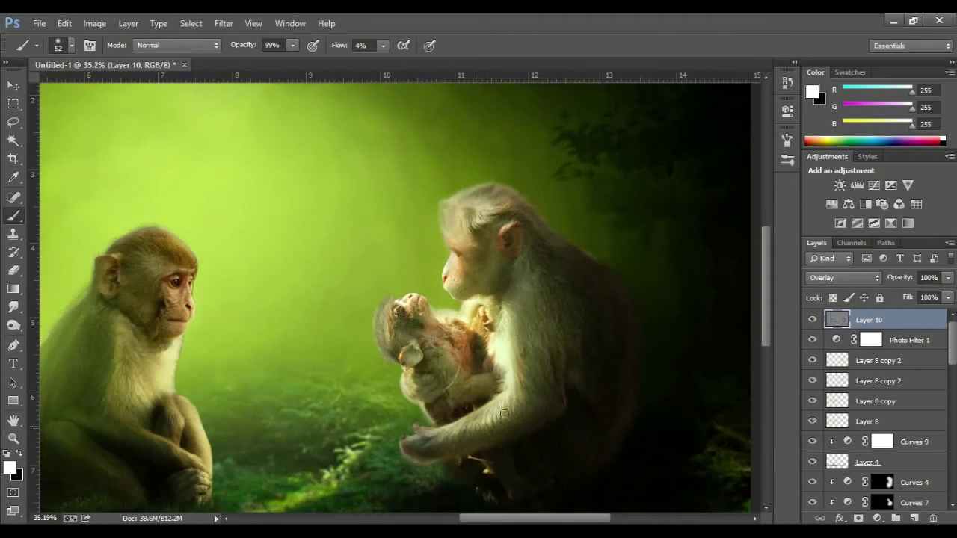
{"action": "scroll", "coordinate": [454, 301], "scroll_direction": "up", "scroll_amount": 2}
{"action": "scroll", "coordinate": [522, 222], "scroll_direction": "up", "scroll_amount": 2}
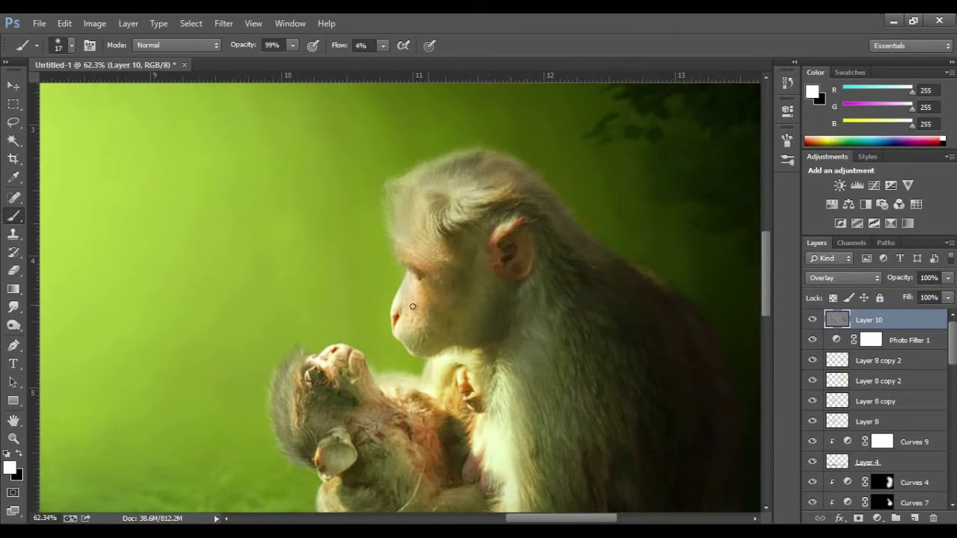
{"action": "scroll", "coordinate": [413, 307], "scroll_direction": "down", "scroll_amount": 3}
{"action": "scroll", "coordinate": [387, 404], "scroll_direction": "up", "scroll_amount": 1}
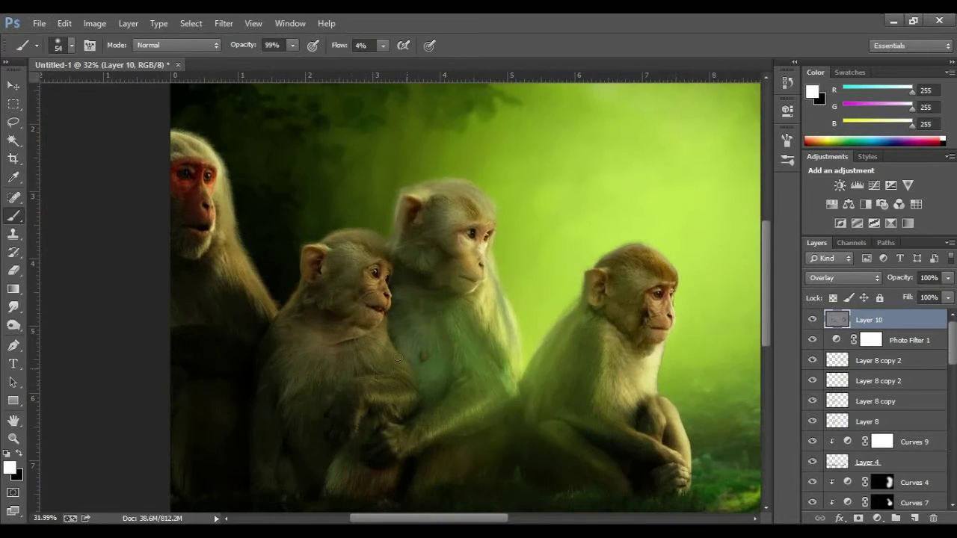
{"action": "scroll", "coordinate": [463, 451], "scroll_direction": "left", "scroll_amount": 5}
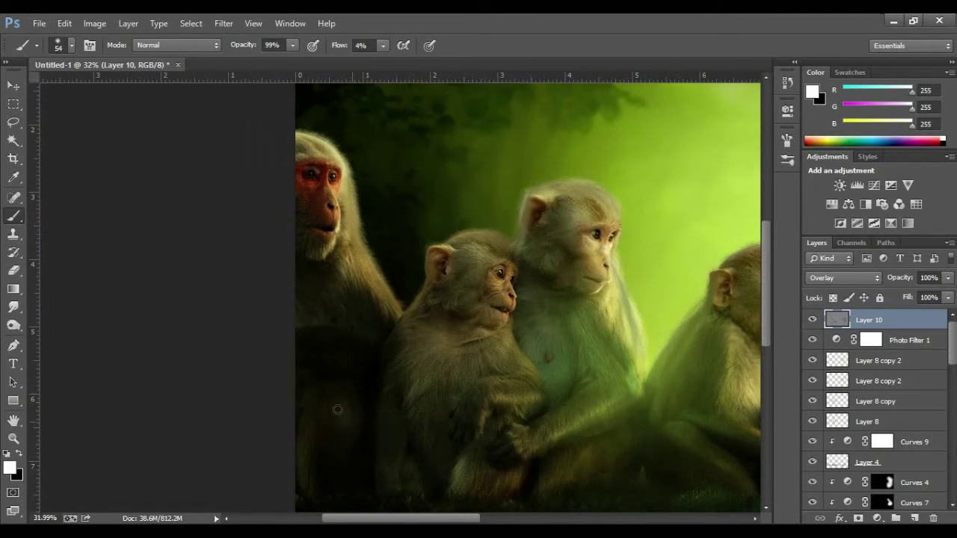
{"action": "left_click_drag", "start_coordinate": [460, 263], "coordinate": [557, 294]}
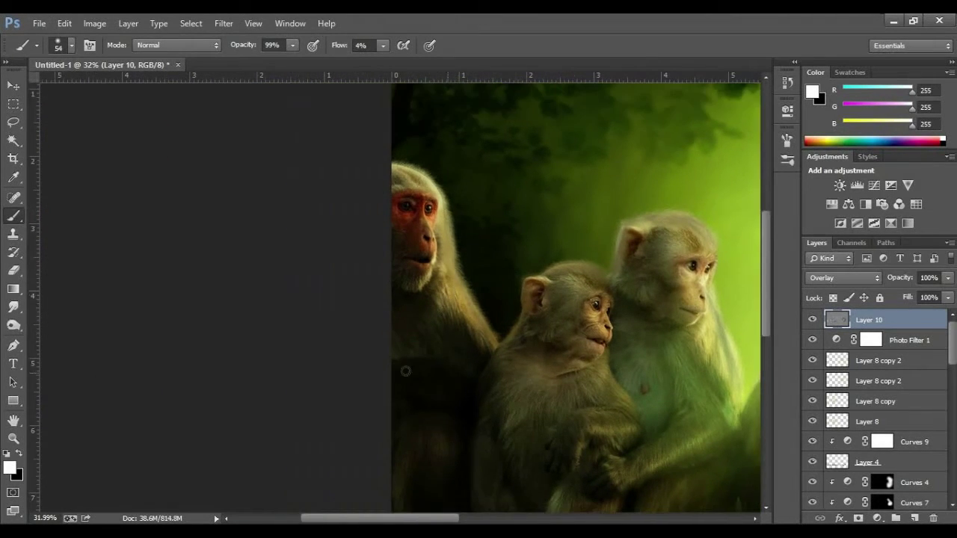
{"action": "scroll", "coordinate": [425, 268], "scroll_direction": "right", "scroll_amount": 3}
{"action": "scroll", "coordinate": [465, 295], "scroll_direction": "up", "scroll_amount": 1}
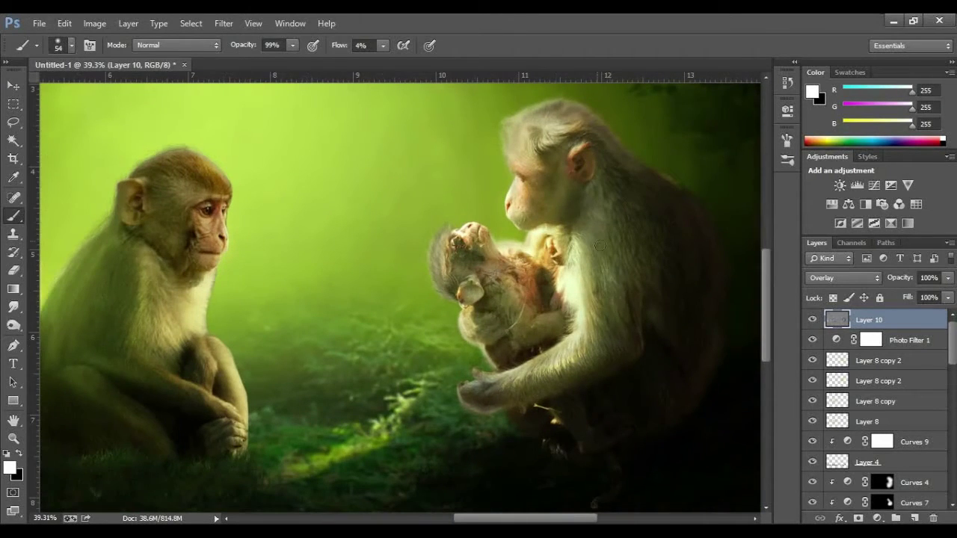
{"action": "scroll", "coordinate": [601, 246], "scroll_direction": "down", "scroll_amount": 3}
{"action": "left_click", "coordinate": [13, 86]}
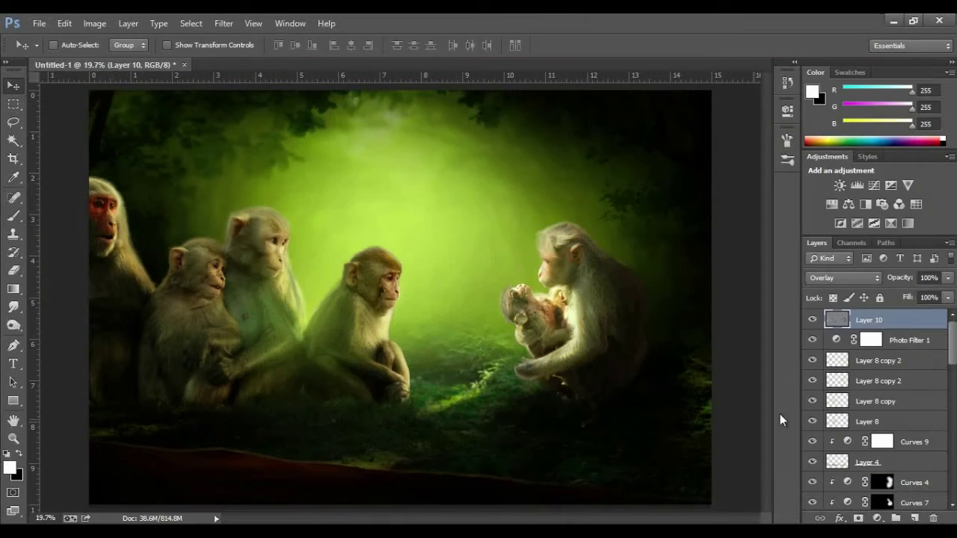
Step: Add a darkening Curves layer and black out the lassoed lit centre in its mask
{"action": "left_click", "coordinate": [878, 518]}
{"action": "left_click", "coordinate": [793, 300]}
{"action": "key", "text": "l"}
{"action": "left_click_drag", "start_coordinate": [210, 147], "coordinate": [328, 135]}
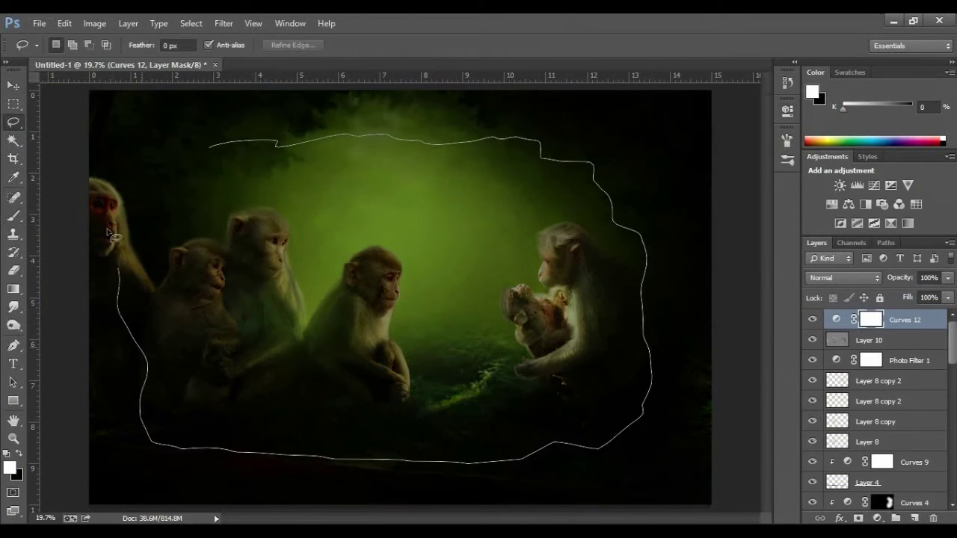
{"action": "key", "text": "x"}
{"action": "key", "text": "alt+BackSpace"}
{"action": "key", "text": "ctrl+d"}
Step: Blur and transform the Curves mask to soften the vignette edge
{"action": "left_click", "coordinate": [224, 23]}
{"action": "left_click", "coordinate": [722, 137]}
{"action": "key", "text": "ctrl+t"}
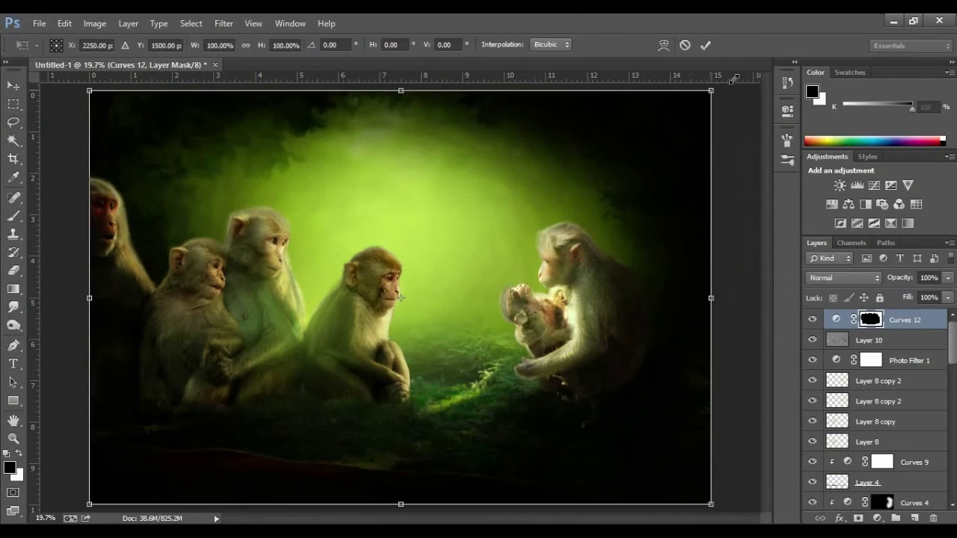
{"action": "key", "text": "Return"}
{"action": "key", "text": "x"}
Step: On a new layer, paint green light across the top and Motion Blur it -90°, 400 px
{"action": "key", "text": "ctrl+shift+alt+n"}
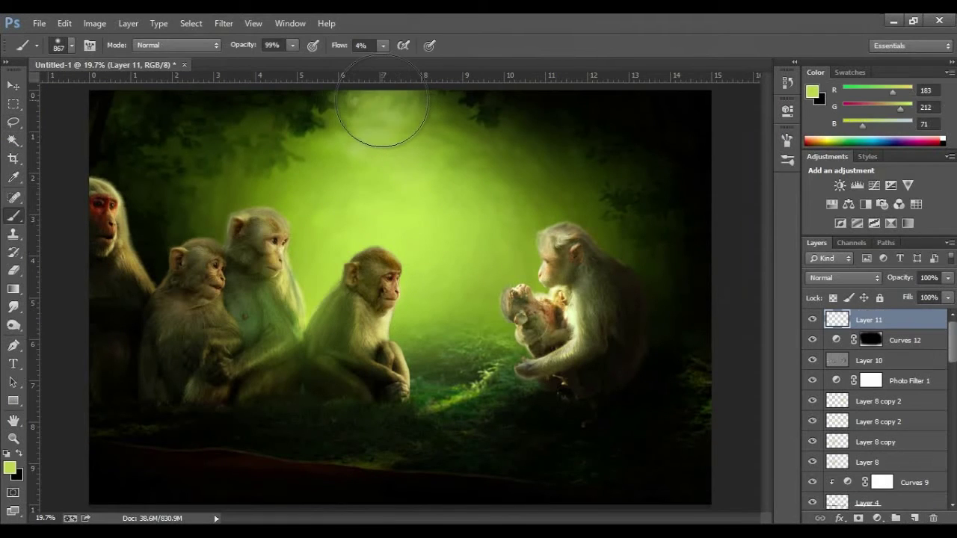
{"action": "left_click_drag", "start_coordinate": [382, 99], "coordinate": [538, 104]}
{"action": "key", "text": "ctrl+t"}
{"action": "key", "text": "Return"}
{"action": "left_click", "coordinate": [224, 24]}
{"action": "left_click", "coordinate": [464, 112]}
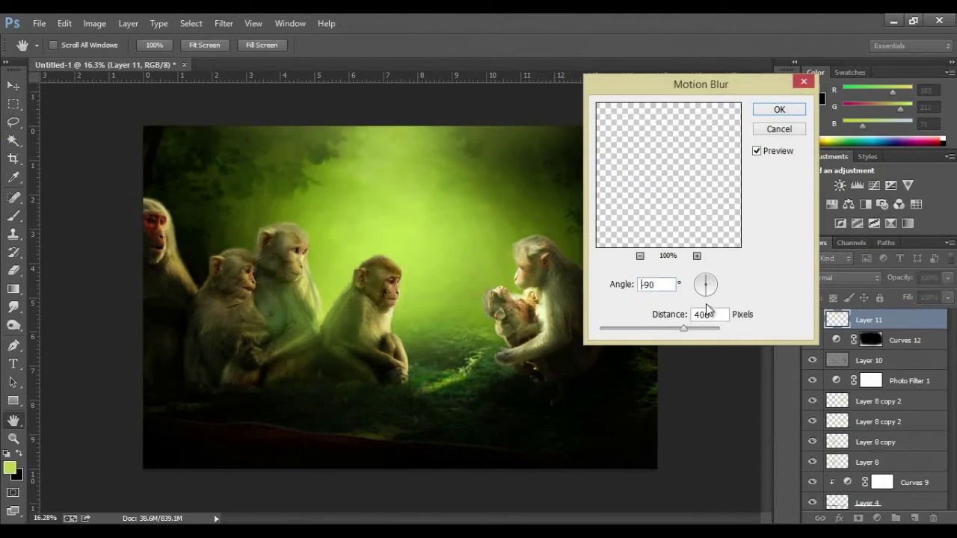
{"action": "key", "text": "Return"}
Step: Free Transform the streaked green glow and fit the whole image on screen
{"action": "scroll", "coordinate": [844, 277], "scroll_direction": "down", "scroll_amount": 9}
{"action": "scroll", "coordinate": [844, 277], "scroll_direction": "down", "scroll_amount": 3}
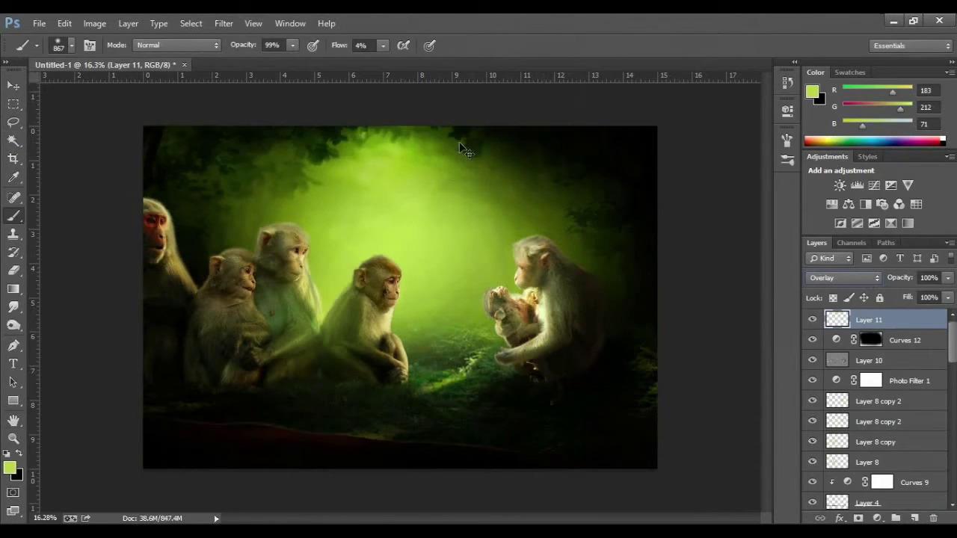
{"action": "key", "text": "ctrl+t"}
{"action": "key", "text": "Return"}
{"action": "key", "text": "ctrl+0"}
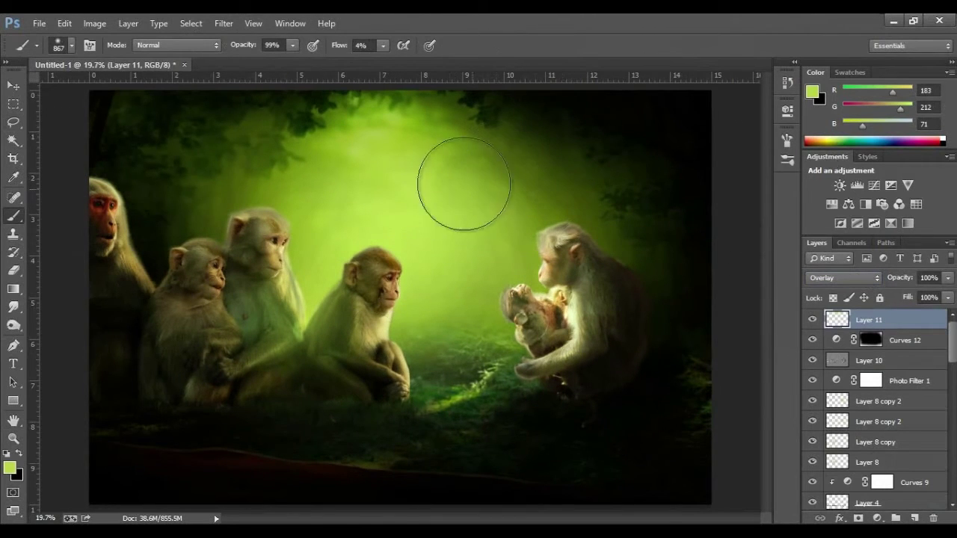
{"action": "key", "text": "ctrl+shift+alt+n"}
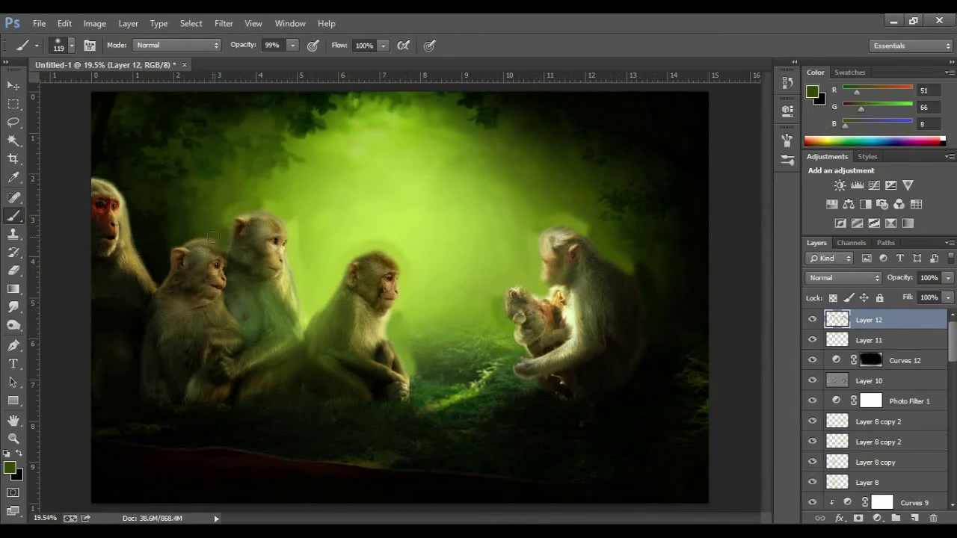
Step: Apply a Gaussian Blur to the painted green haze on Layer 12
{"action": "left_click", "coordinate": [223, 23]}
{"action": "left_click", "coordinate": [451, 274]}
{"action": "left_click", "coordinate": [700, 135]}
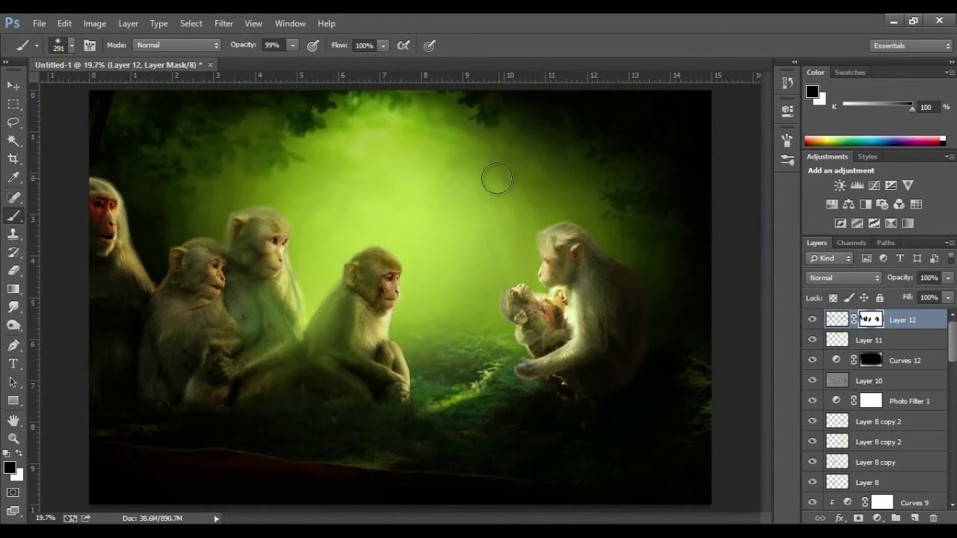
Step: Stamp visible layers into a new layer, apply High Pass, and set Hard Light
{"action": "key", "text": "ctrl+shift+alt+e"}
{"action": "left_click", "coordinate": [224, 24]}
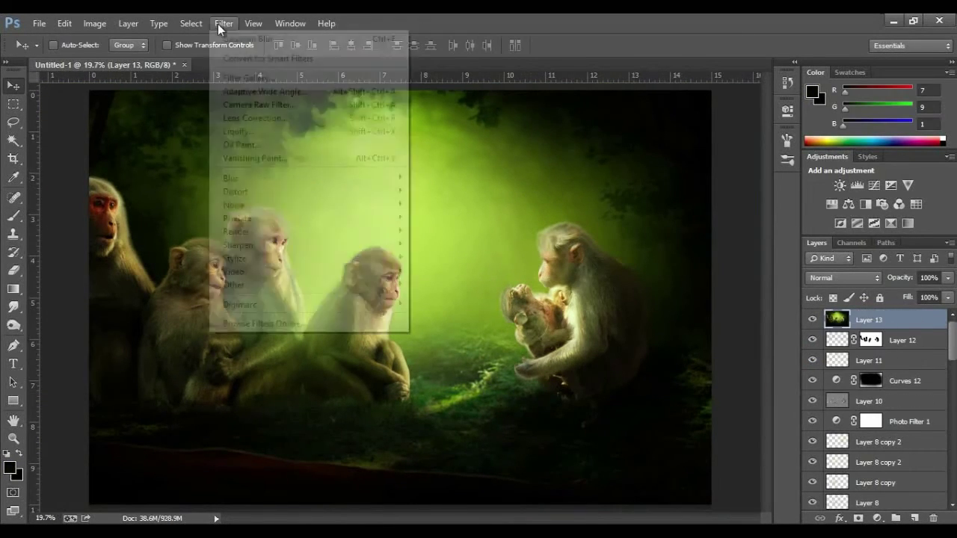
{"action": "left_click", "coordinate": [558, 139]}
{"action": "left_click", "coordinate": [844, 277]}
{"action": "left_click", "coordinate": [830, 397]}
Step: Hide the sharpening layer behind a black mask and set a white brush
{"action": "left_click", "coordinate": [859, 518], "text": "alt"}
{"action": "key", "text": "b"}
{"action": "key", "text": "x"}
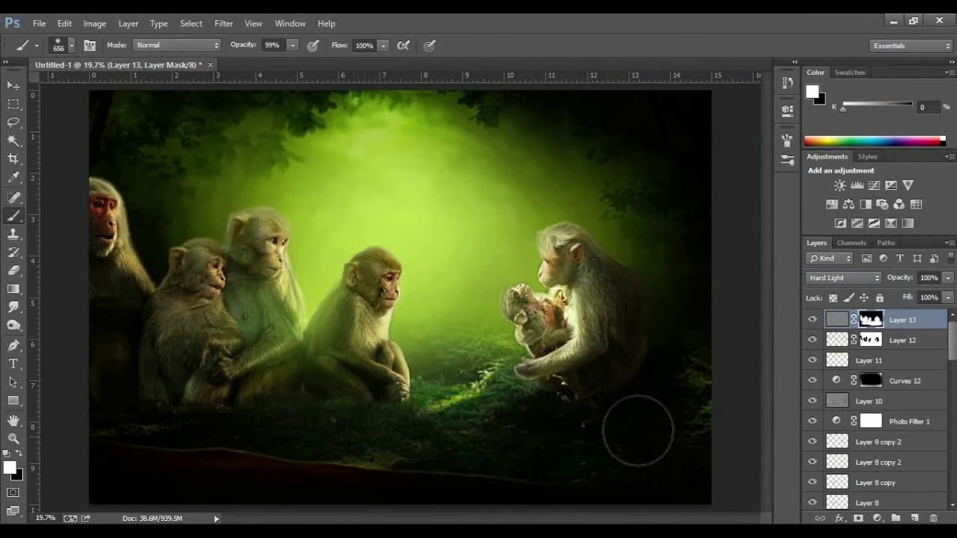
{"action": "key", "text": "ctrl+shift+alt+n"}
Step: Choose a light green painting colour for the light rays
{"action": "key", "text": "x"}
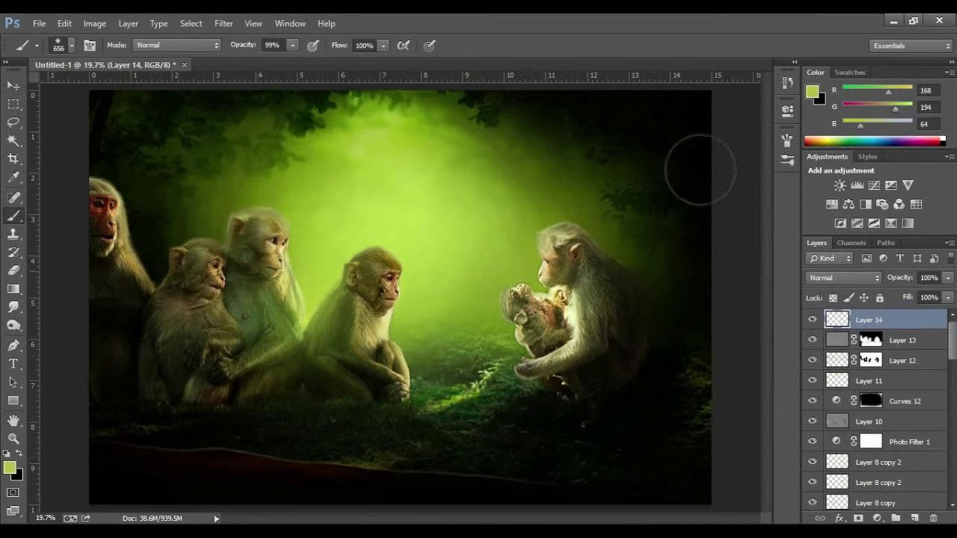
{"action": "left_click", "coordinate": [812, 91]}
{"action": "left_click", "coordinate": [871, 65]}
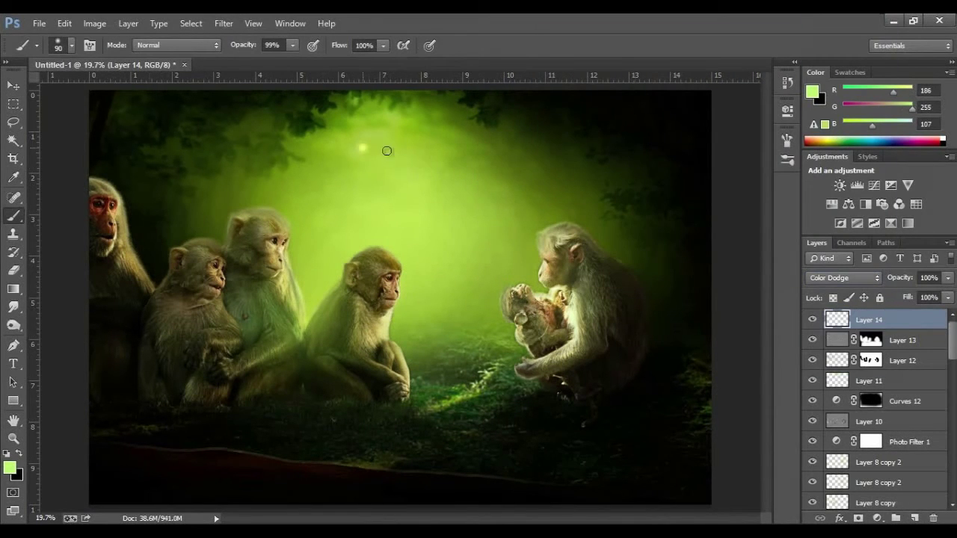
Step: Paint scattered sparkle dots across the top and streak them vertically into light rays
{"action": "left_click", "coordinate": [223, 23]}
{"action": "left_click", "coordinate": [449, 306]}
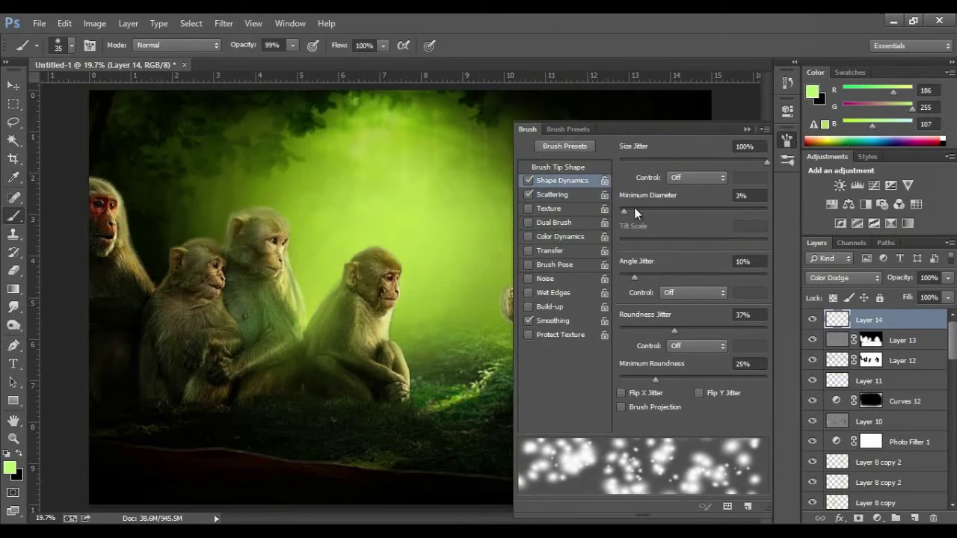
{"action": "left_click", "coordinate": [787, 139]}
{"action": "left_click_drag", "start_coordinate": [333, 123], "coordinate": [519, 120]}
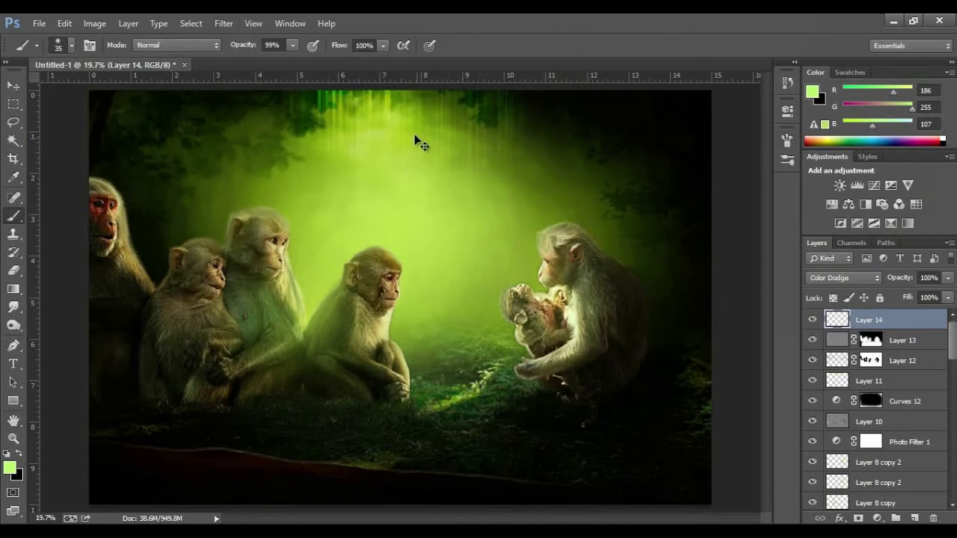
{"action": "key", "text": "ctrl+f"}
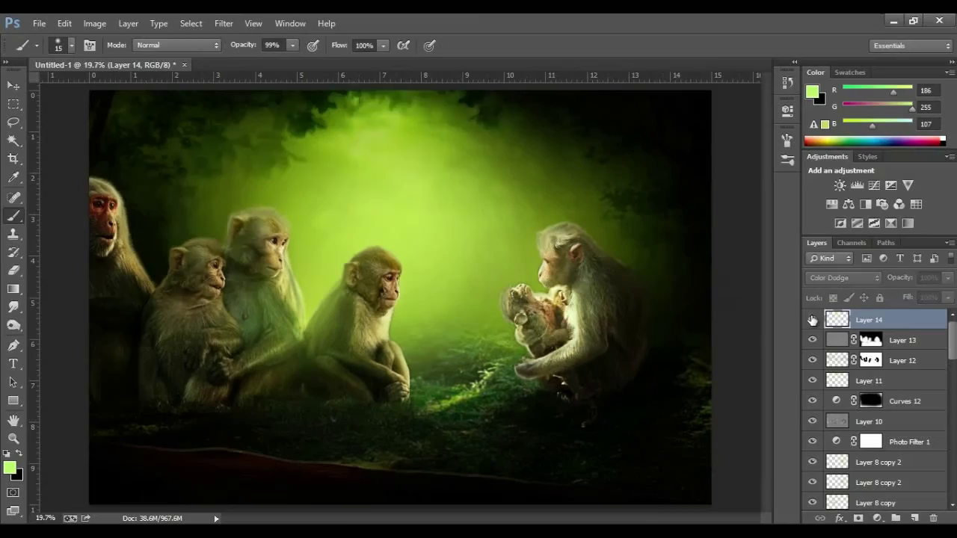
{"action": "left_click", "coordinate": [813, 320]}
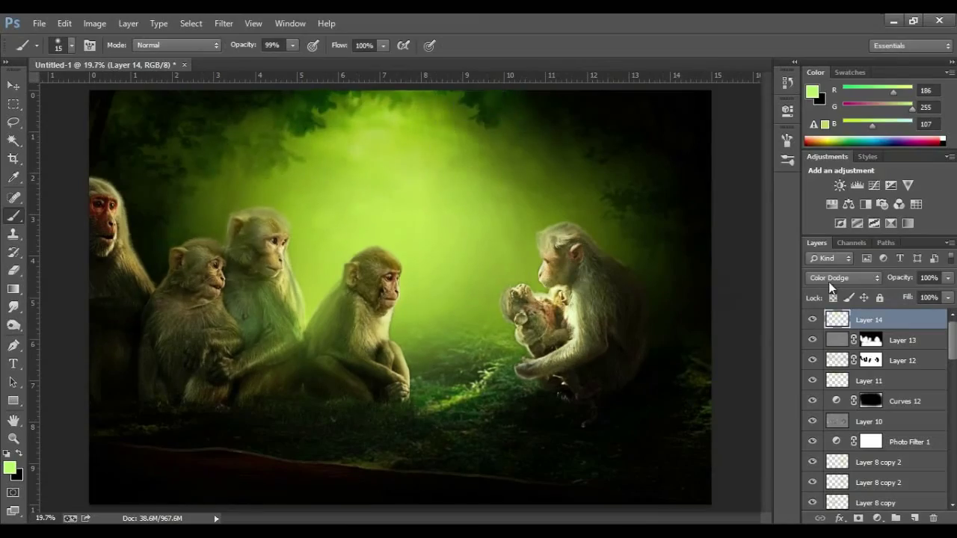